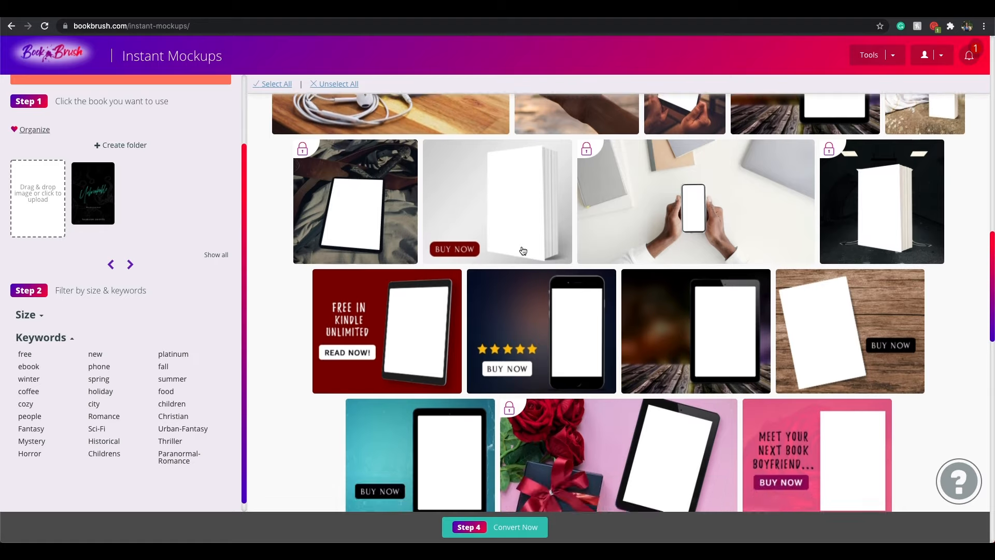
Select the teal tablet mockup template with the "BUY NOW" label
{"action": "scroll", "coordinate": [533, 248], "scroll_direction": "down", "scroll_amount": 2}
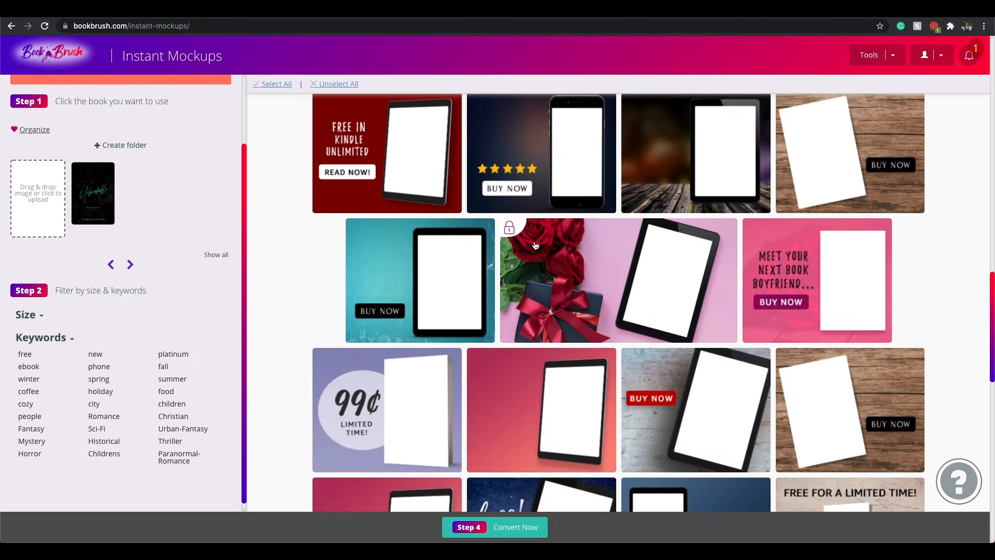
{"action": "scroll", "coordinate": [537, 205], "scroll_direction": "down", "scroll_amount": 3}
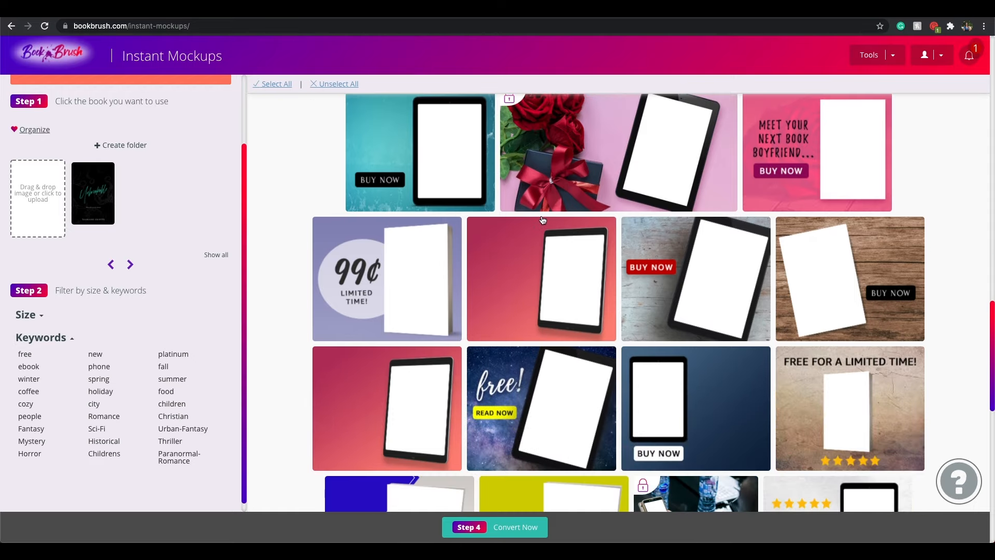
{"action": "scroll", "coordinate": [541, 222], "scroll_direction": "down", "scroll_amount": 3}
{"action": "left_click", "coordinate": [426, 251]}
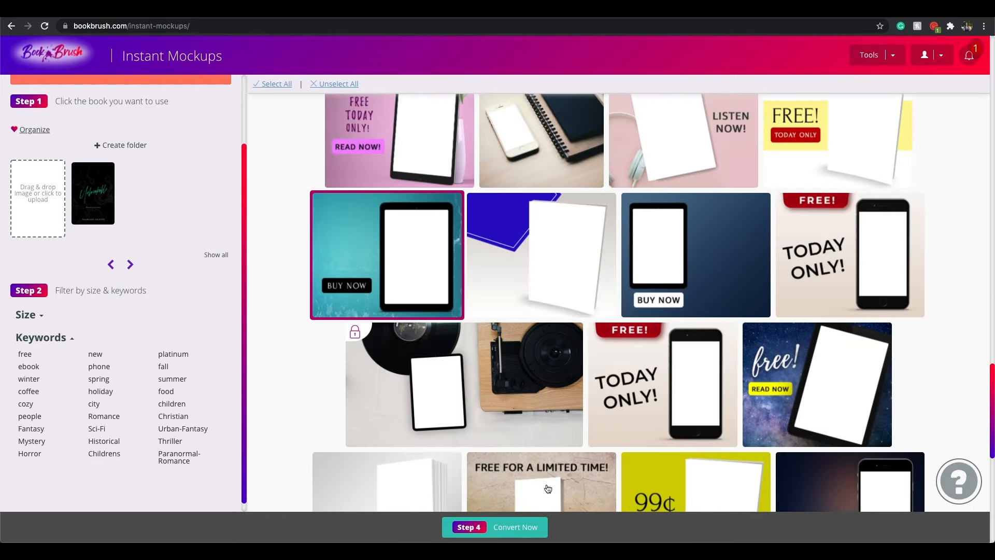
Choose the Unbreakable book cover and convert it into the selected tablet mockup
{"action": "left_click", "coordinate": [521, 532]}
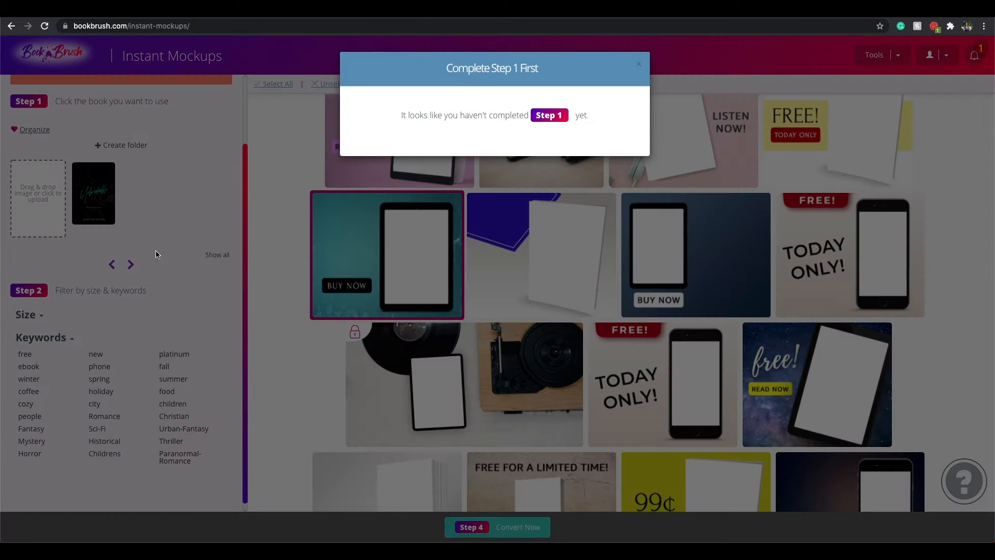
{"action": "left_click", "coordinate": [50, 119]}
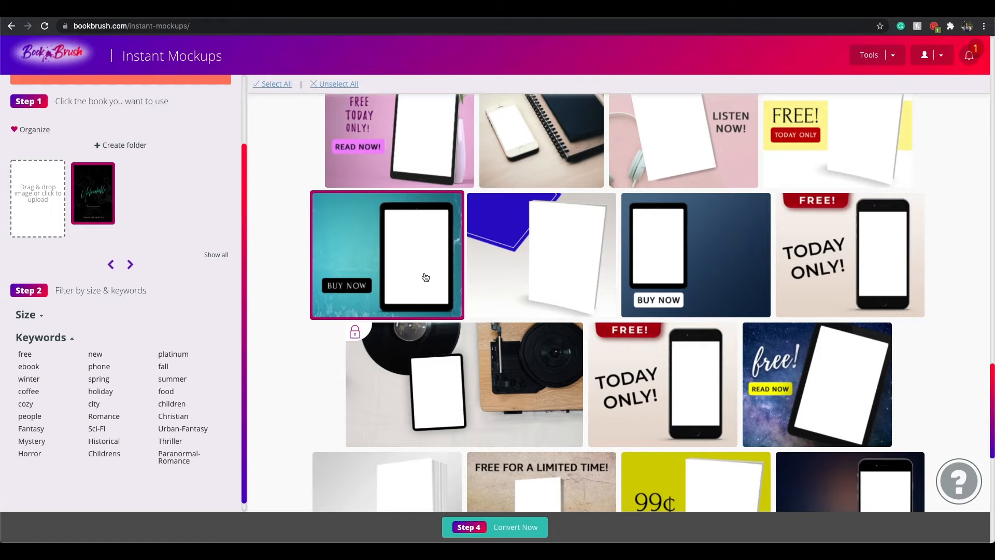
{"action": "right_click", "coordinate": [528, 524]}
{"action": "left_click", "coordinate": [497, 534]}
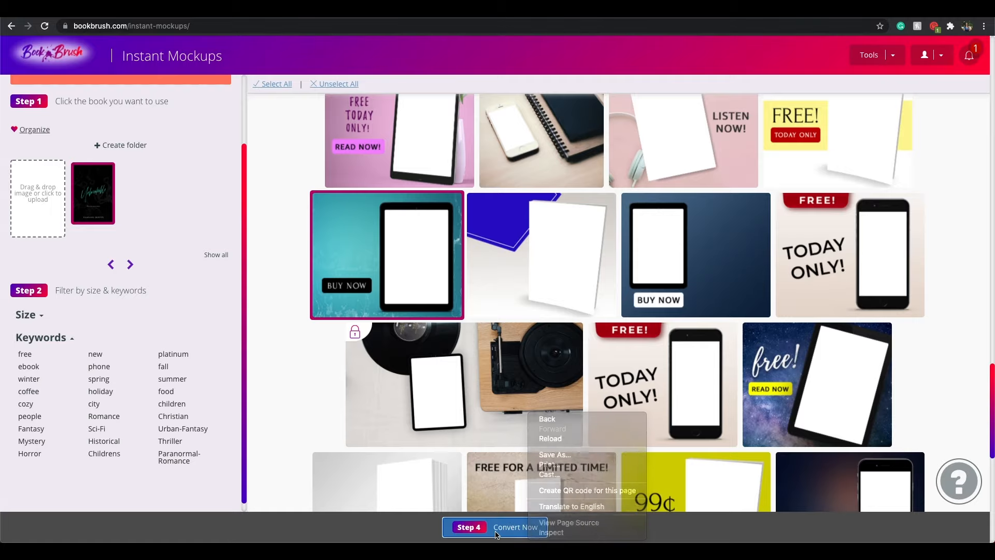
{"action": "left_click", "coordinate": [496, 533]}
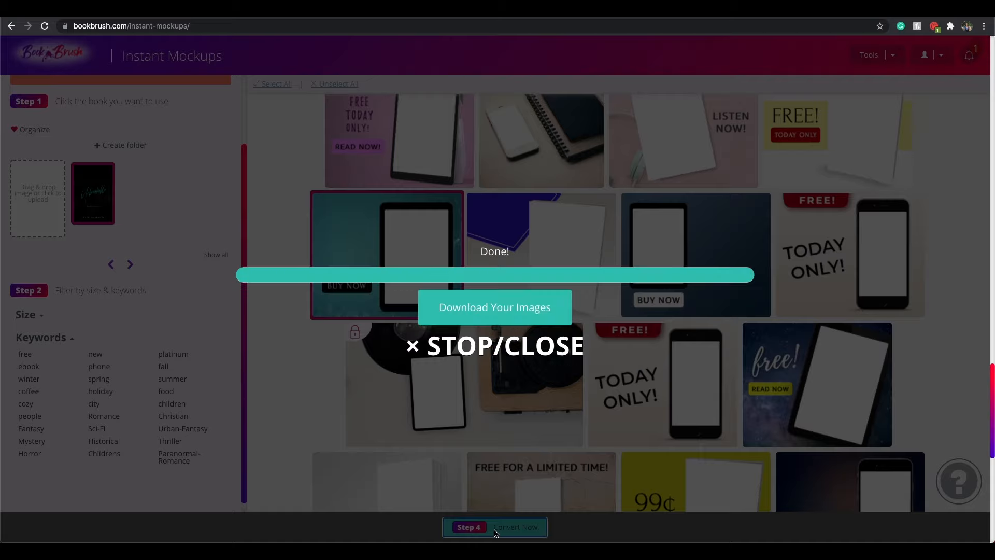
Download the generated mockup image, open it to check the result, and dismiss the preview and conversion messages
{"action": "left_click", "coordinate": [495, 307]}
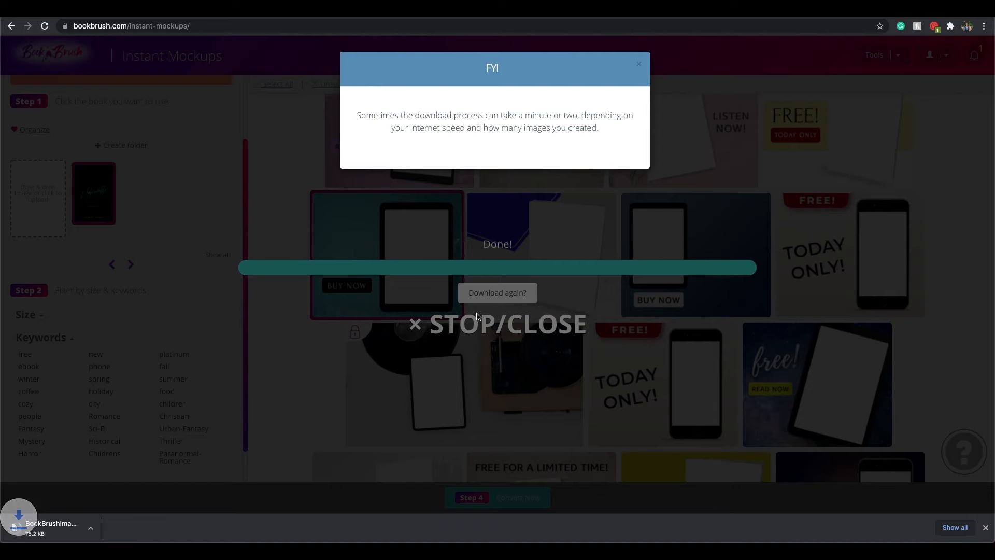
{"action": "left_click", "coordinate": [75, 528]}
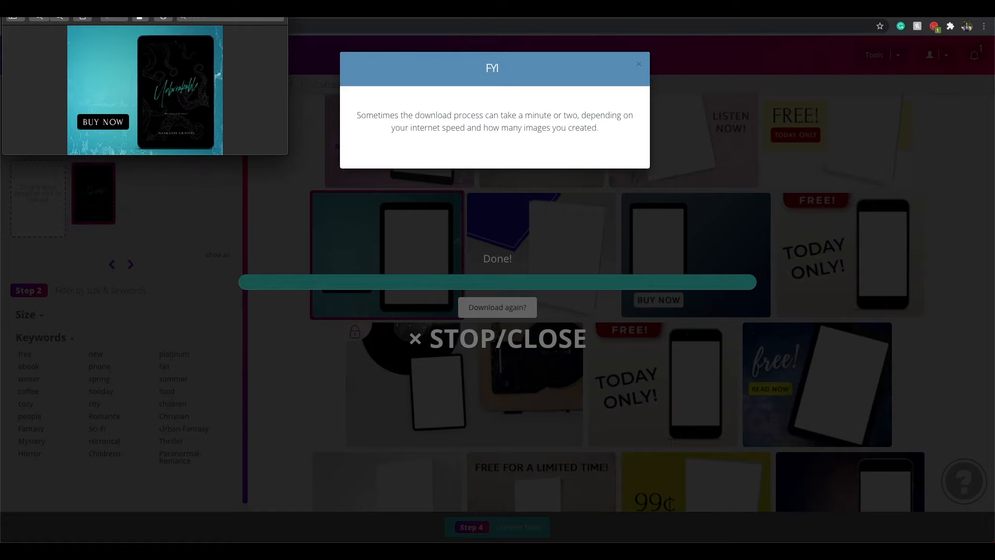
{"action": "key", "text": "super+w"}
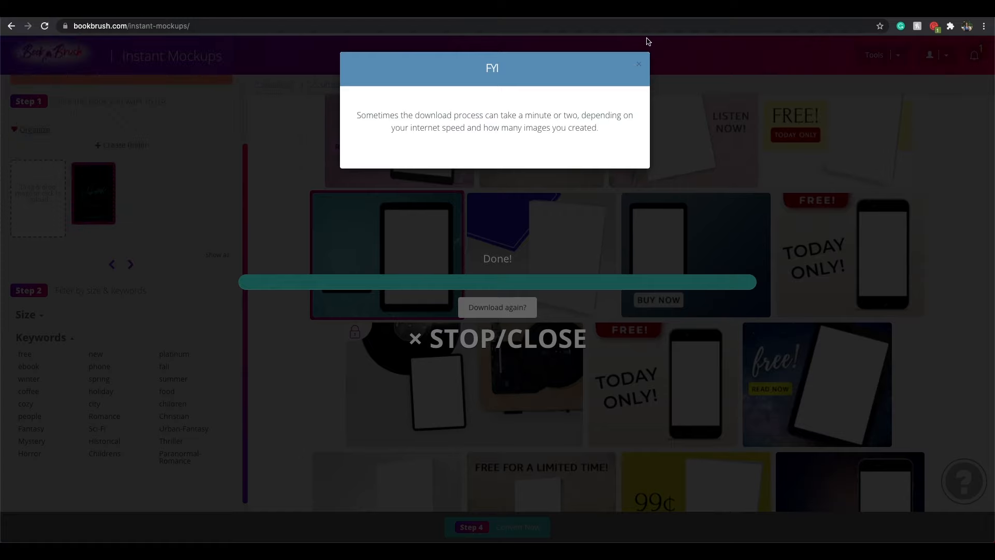
{"action": "left_click", "coordinate": [638, 66]}
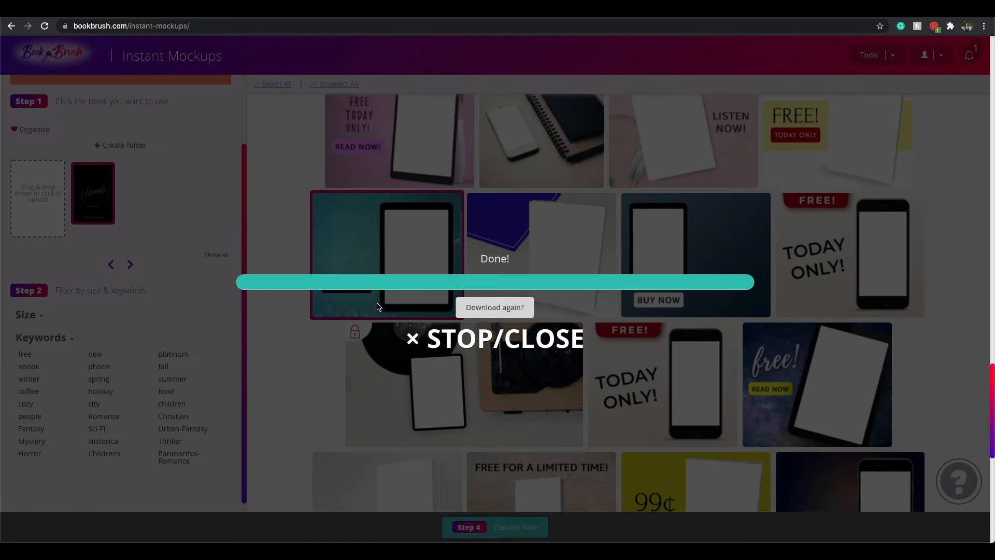
{"action": "left_click", "coordinate": [465, 343]}
Filter the mockup templates by Square size and show the guide explaining which platform each size suits
{"action": "left_click", "coordinate": [64, 311]}
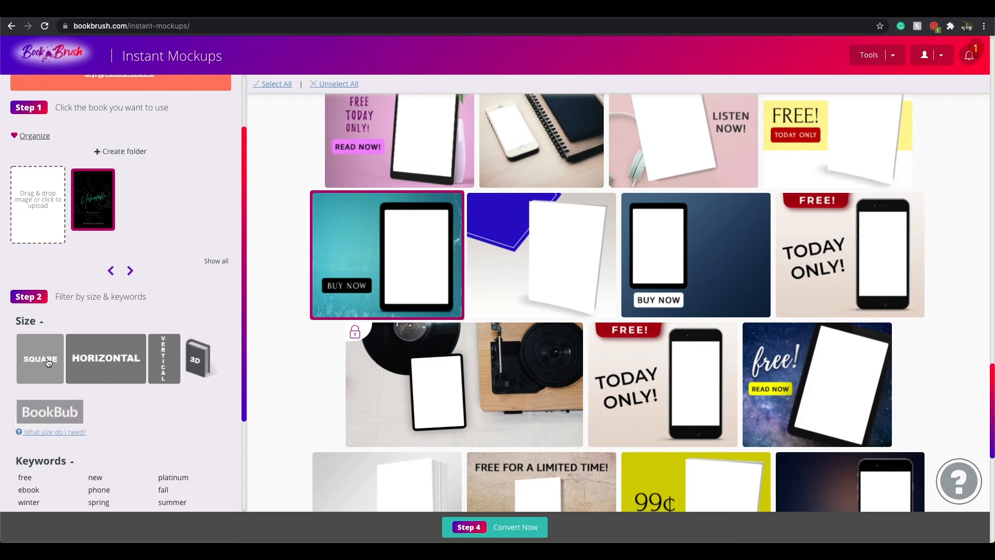
{"action": "left_click", "coordinate": [49, 363]}
{"action": "scroll", "coordinate": [98, 402], "scroll_direction": "down", "scroll_amount": 2}
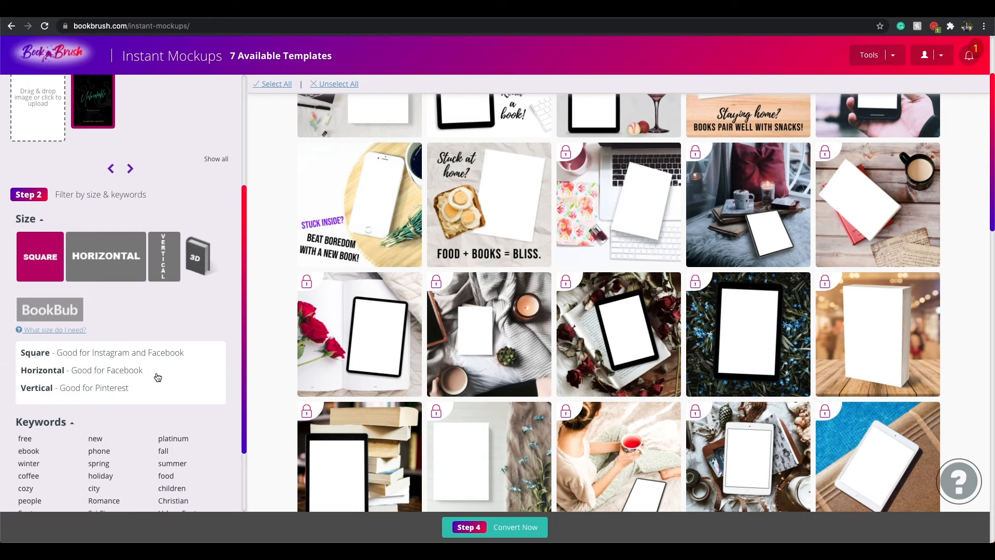
{"action": "scroll", "coordinate": [186, 289], "scroll_direction": "up", "scroll_amount": 1}
{"action": "scroll", "coordinate": [641, 377], "scroll_direction": "up", "scroll_amount": 2}
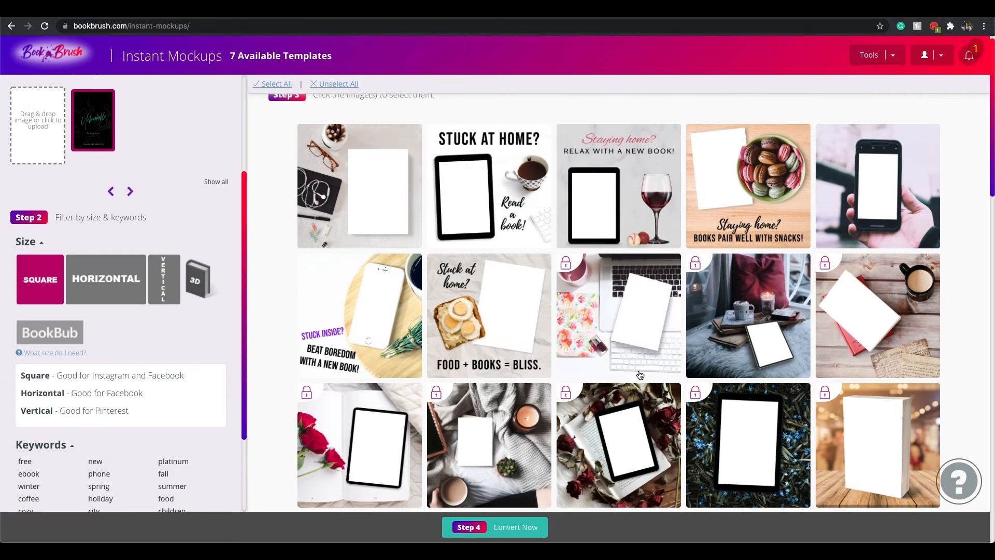
Look through the square mockup templates, comparing the unlocked ones with the locked ones
{"action": "mouse_move", "coordinate": [763, 430]}
{"action": "scroll", "coordinate": [963, 194], "scroll_direction": "down", "scroll_amount": 2}
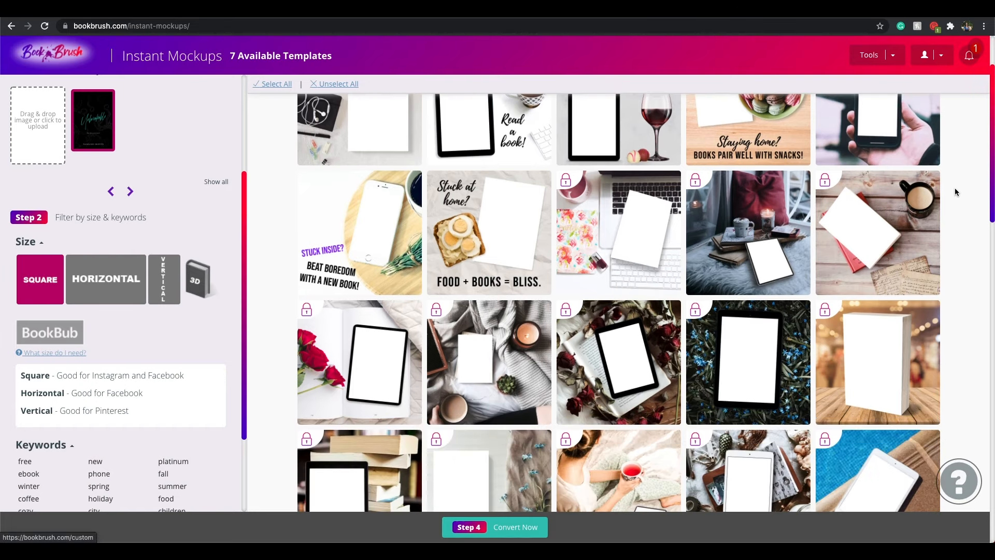
{"action": "scroll", "coordinate": [956, 192], "scroll_direction": "down", "scroll_amount": 5}
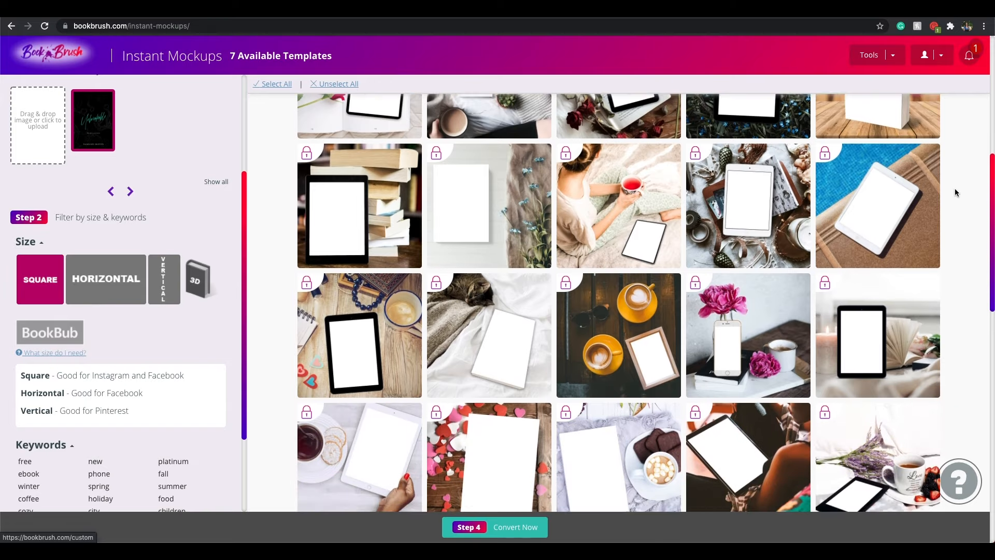
{"action": "scroll", "coordinate": [954, 187], "scroll_direction": "down", "scroll_amount": 3}
{"action": "scroll", "coordinate": [947, 186], "scroll_direction": "down", "scroll_amount": 3}
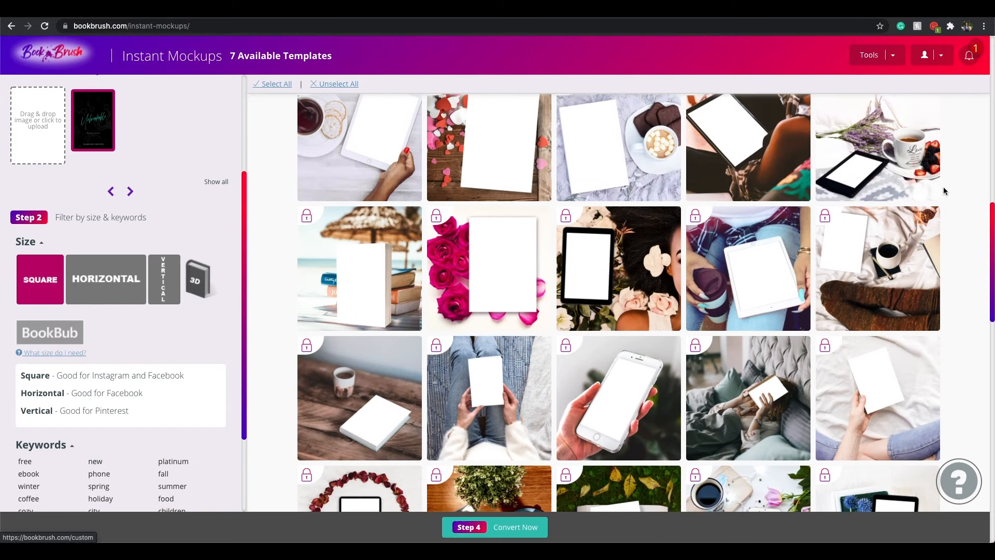
{"action": "scroll", "coordinate": [944, 186], "scroll_direction": "down", "scroll_amount": 3}
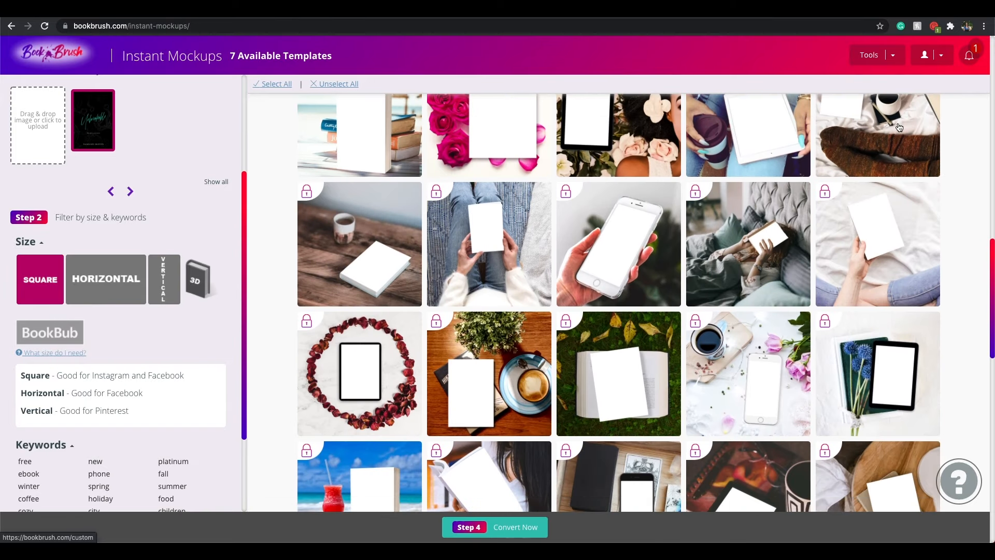
{"action": "scroll", "coordinate": [899, 128], "scroll_direction": "down", "scroll_amount": 7}
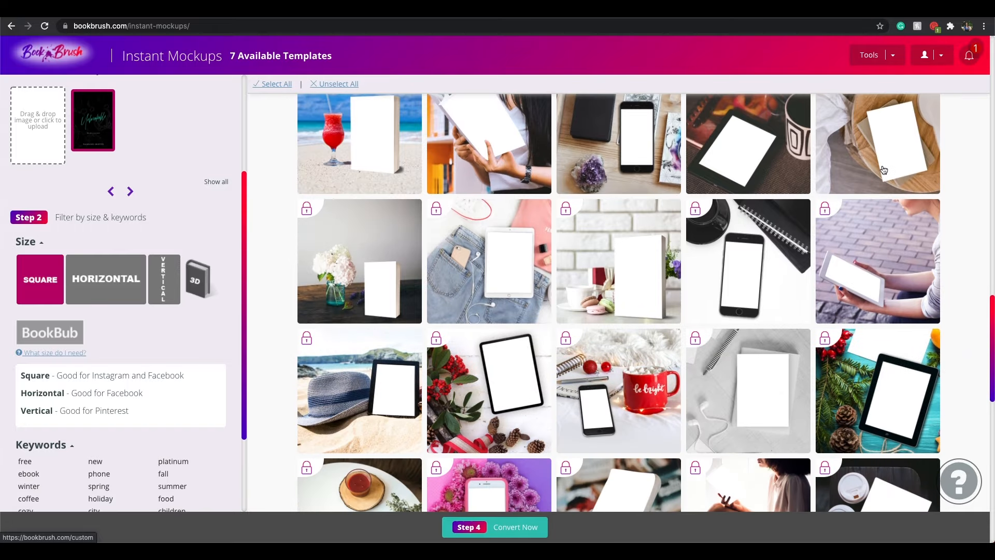
{"action": "scroll", "coordinate": [884, 170], "scroll_direction": "down", "scroll_amount": 9}
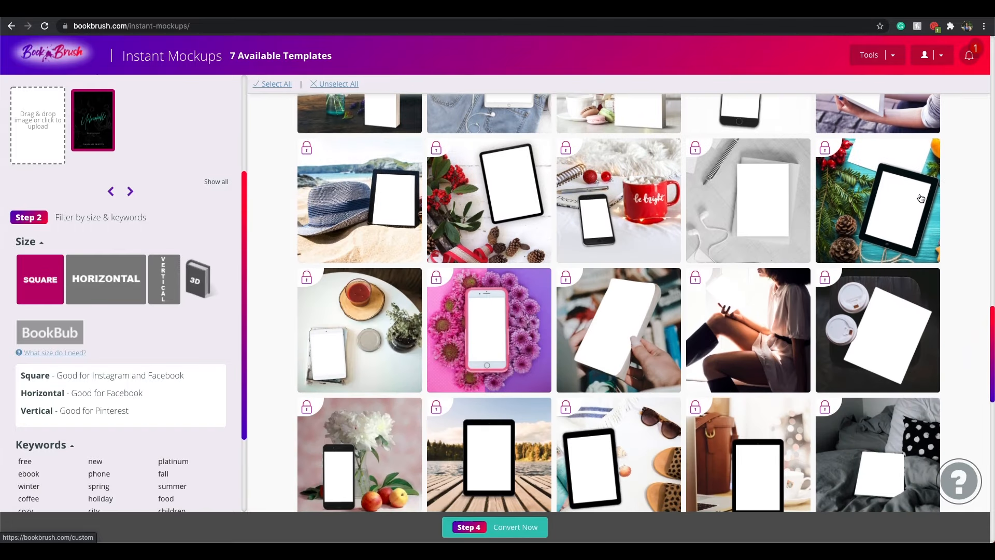
{"action": "scroll", "coordinate": [935, 195], "scroll_direction": "down", "scroll_amount": 4}
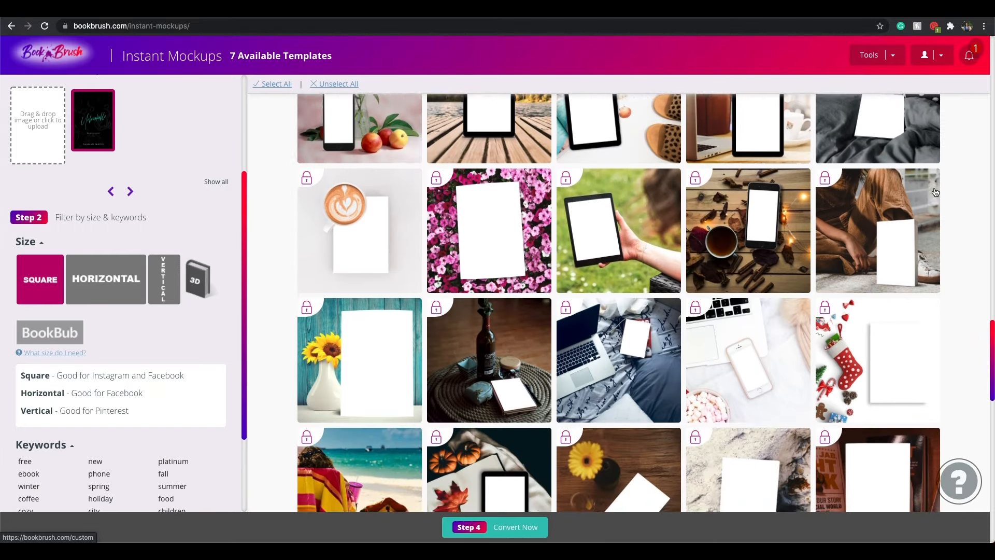
{"action": "scroll", "coordinate": [936, 191], "scroll_direction": "down", "scroll_amount": 5}
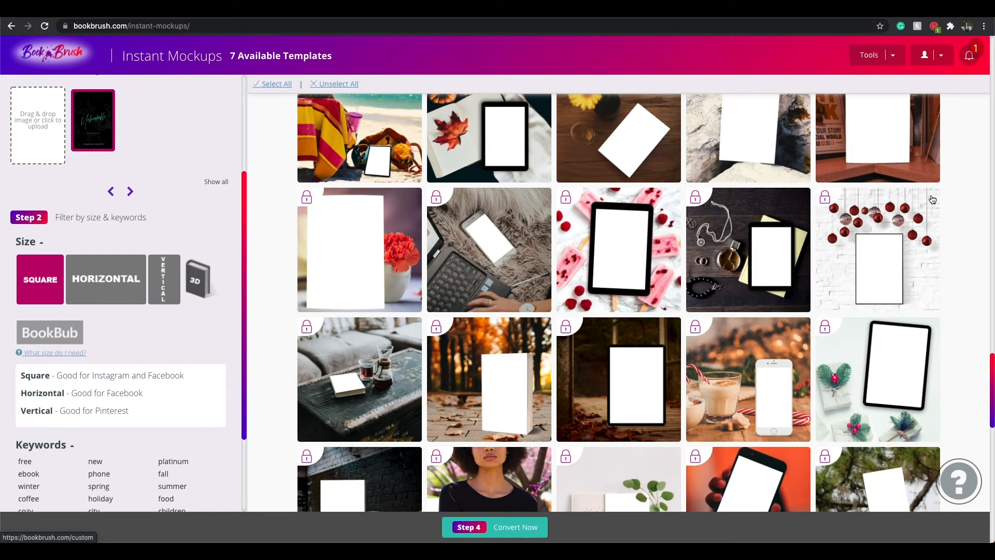
{"action": "scroll", "coordinate": [934, 198], "scroll_direction": "down", "scroll_amount": 5}
{"action": "scroll", "coordinate": [932, 200], "scroll_direction": "down", "scroll_amount": 10}
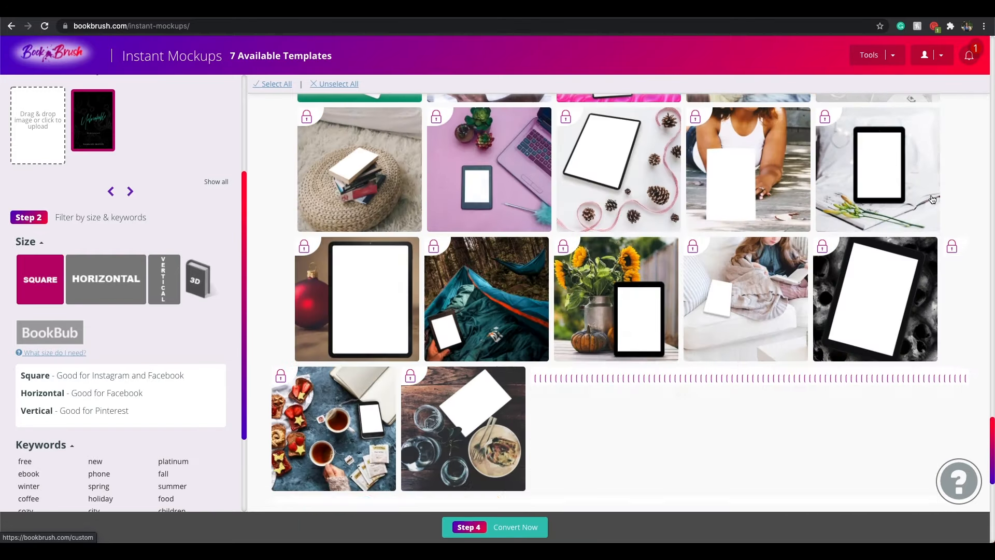
{"action": "scroll", "coordinate": [932, 200], "scroll_direction": "down", "scroll_amount": 10}
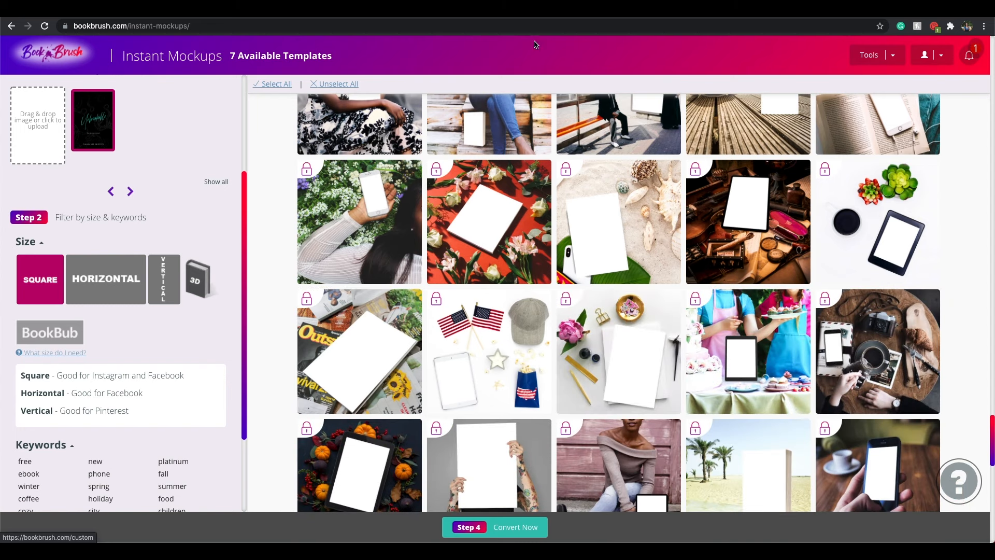
{"action": "scroll", "coordinate": [330, 89], "scroll_direction": "up", "scroll_amount": 3}
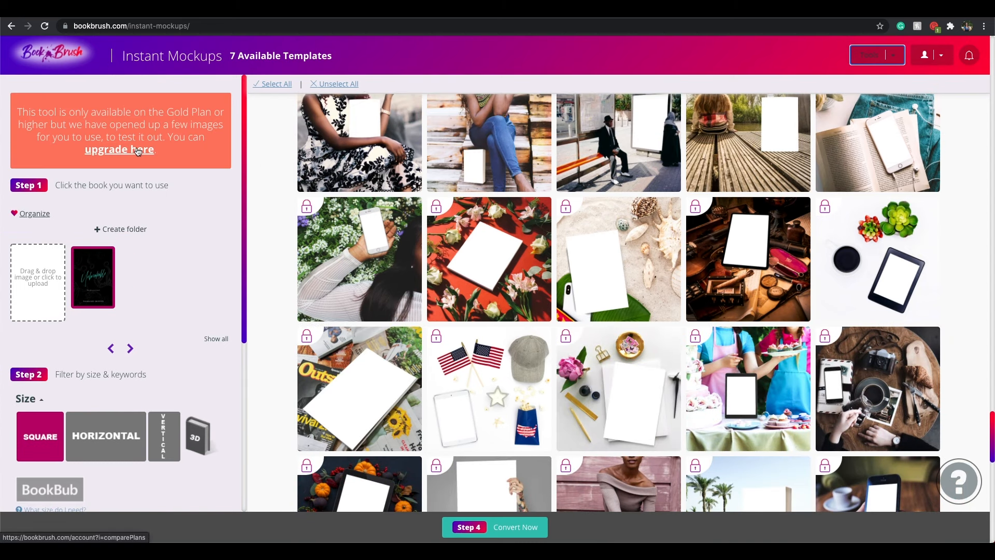
Open the upgrade plan comparison and review the prices and features of the Plus, Gold and Platinum plans
{"action": "left_click", "coordinate": [117, 152]}
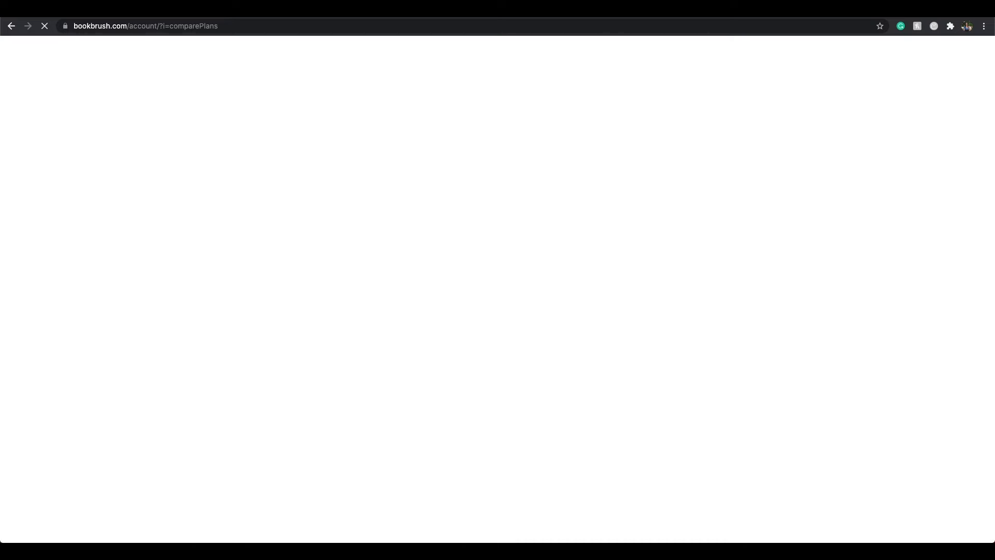
{"action": "scroll", "coordinate": [2, 231], "scroll_direction": "down", "scroll_amount": 3}
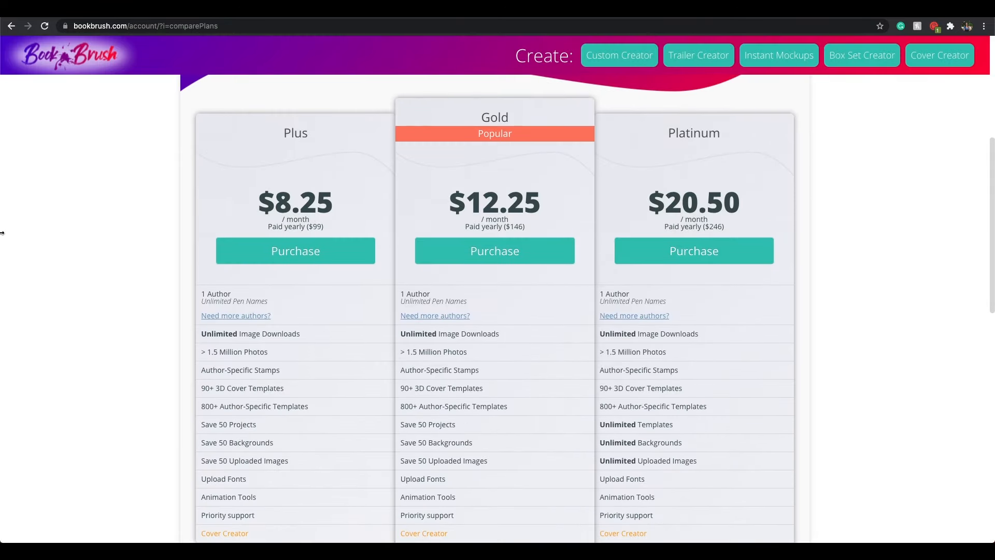
{"action": "scroll", "coordinate": [2, 229], "scroll_direction": "down", "scroll_amount": 1}
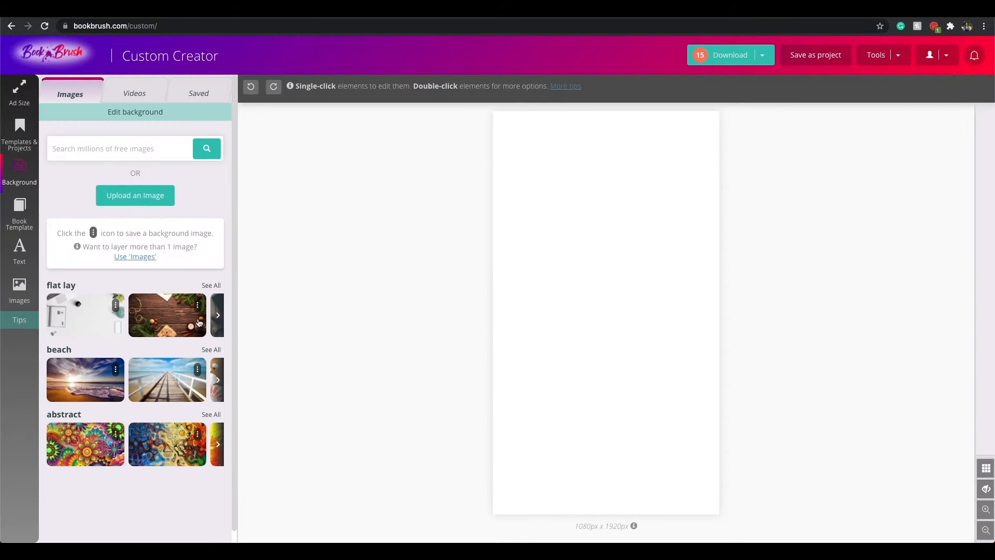
In the Custom Creator, set the beach sunset photo as the background and add a 3D physical book with the Unbreakable cover
{"action": "left_click", "coordinate": [93, 392]}
{"action": "left_click", "coordinate": [16, 212]}
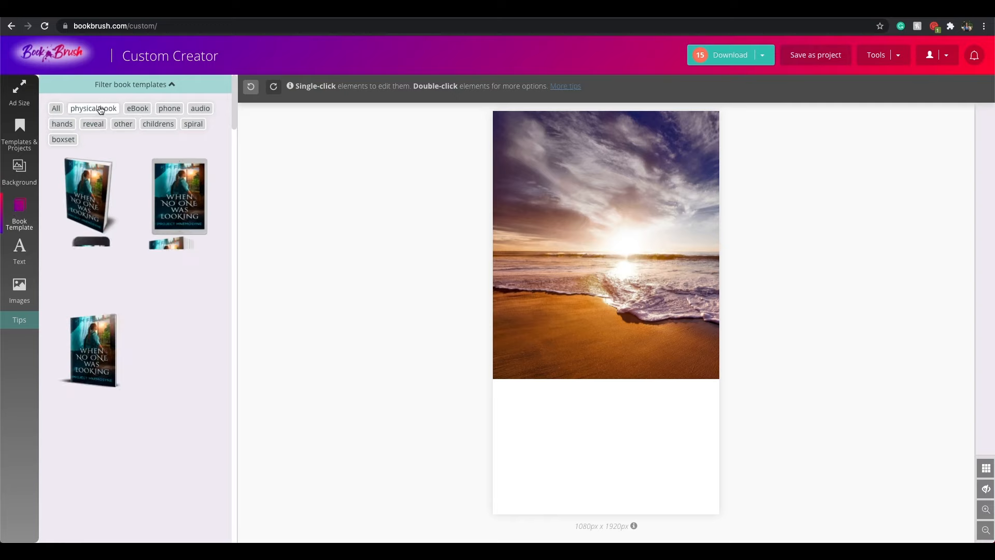
{"action": "left_click", "coordinate": [107, 274]}
{"action": "left_click", "coordinate": [89, 290]}
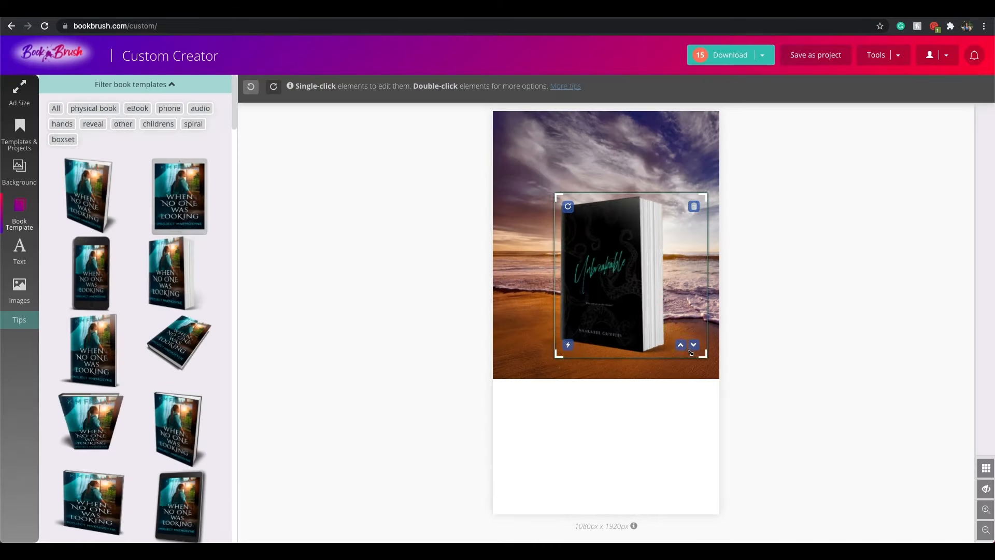
Add the torn-paper tablet template with the Unbreakable cover over the blank paper and delete the 3D physical book
{"action": "left_click", "coordinate": [440, 300]}
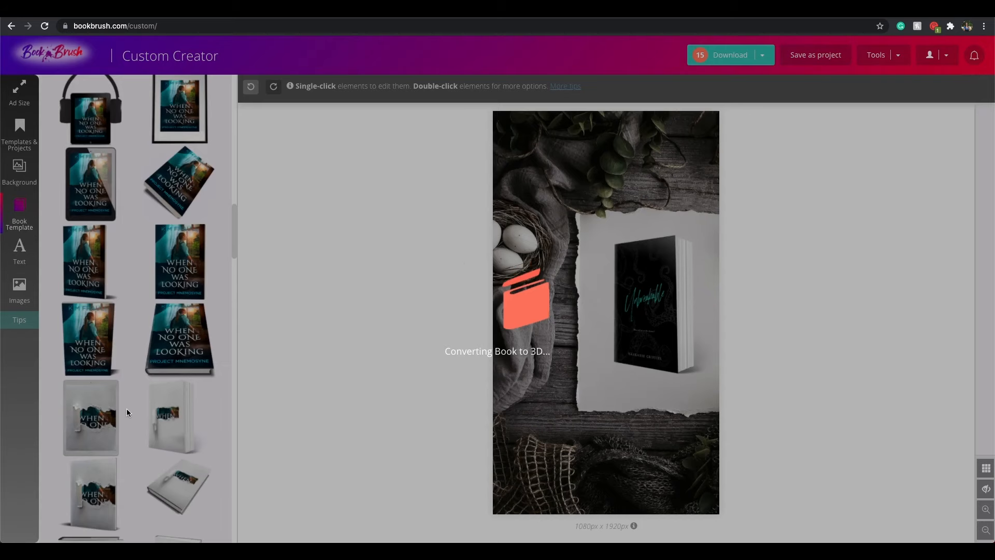
{"action": "mouse_move", "coordinate": [701, 297]}
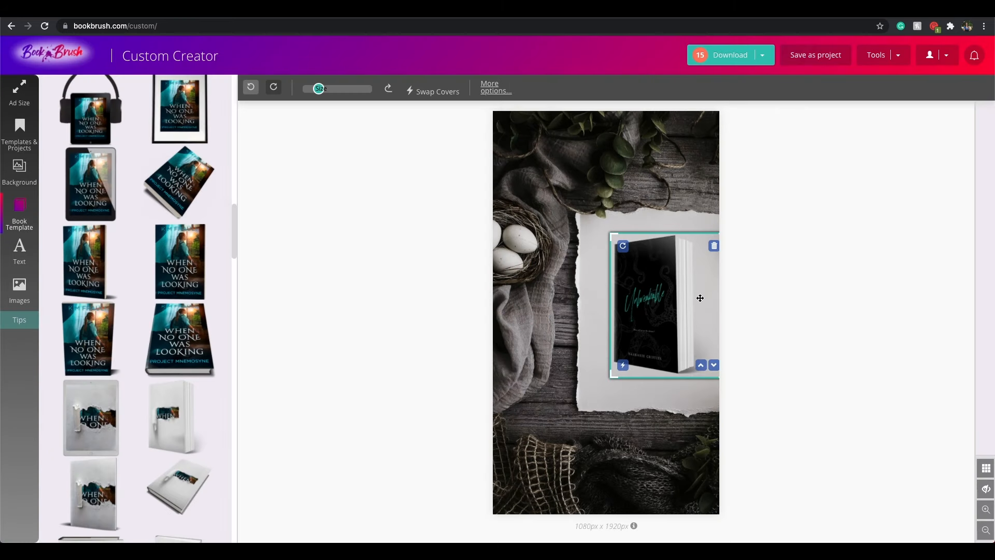
{"action": "left_click", "coordinate": [714, 246]}
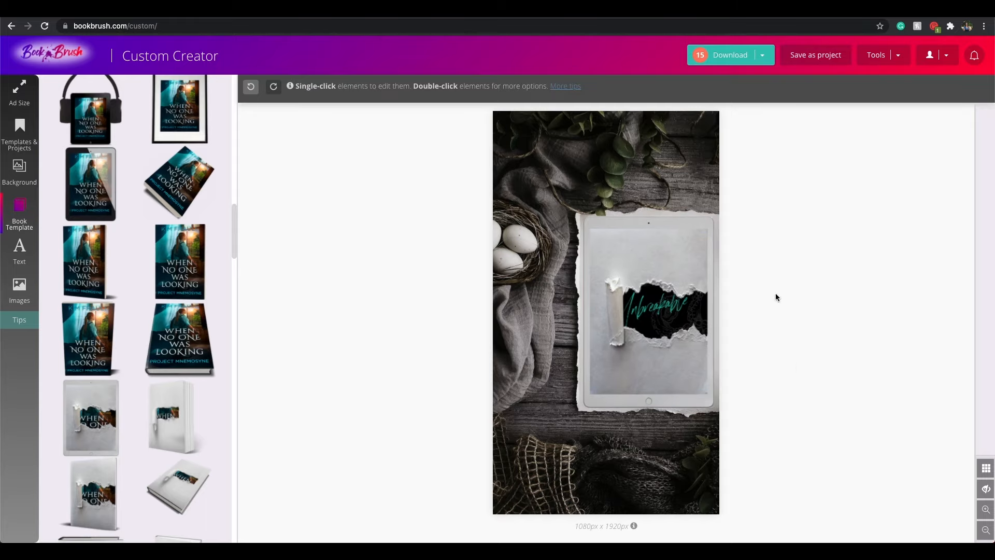
Download the torn-paper tablet design to the computer and close the download dialog
{"action": "left_click", "coordinate": [728, 55]}
{"action": "left_click", "coordinate": [691, 94]}
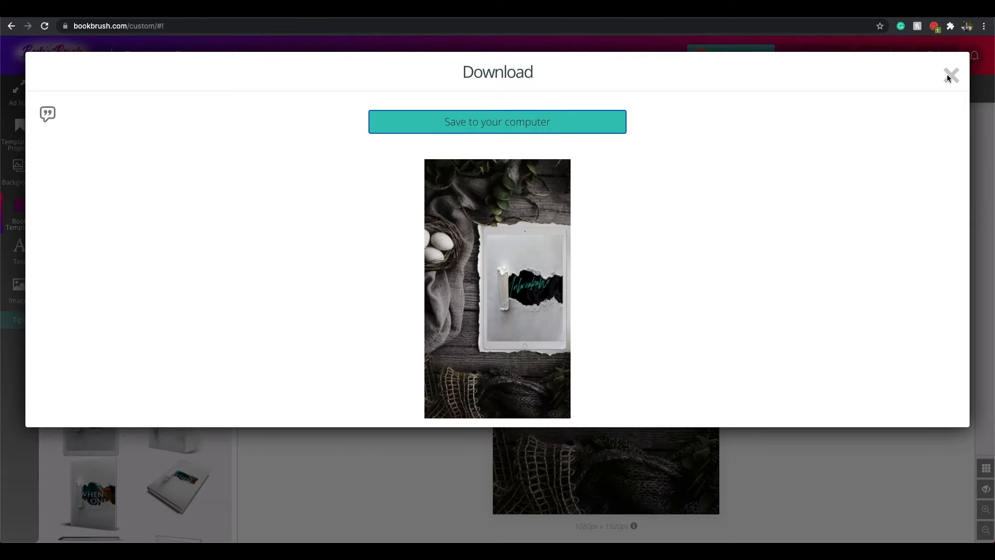
{"action": "left_click", "coordinate": [952, 74]}
Add the front-facing glossy tablet template with the Unbreakable cover and enlarge it over the blank torn paper
{"action": "scroll", "coordinate": [225, 338], "scroll_direction": "down", "scroll_amount": 10}
{"action": "scroll", "coordinate": [225, 338], "scroll_direction": "down", "scroll_amount": 3}
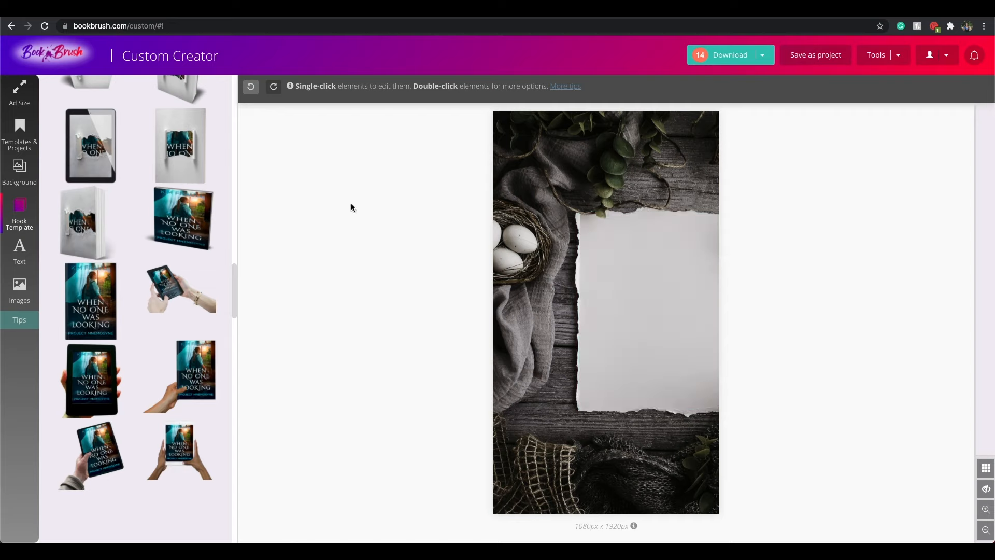
{"action": "scroll", "coordinate": [104, 348], "scroll_direction": "down", "scroll_amount": 1}
{"action": "left_click", "coordinate": [104, 348]}
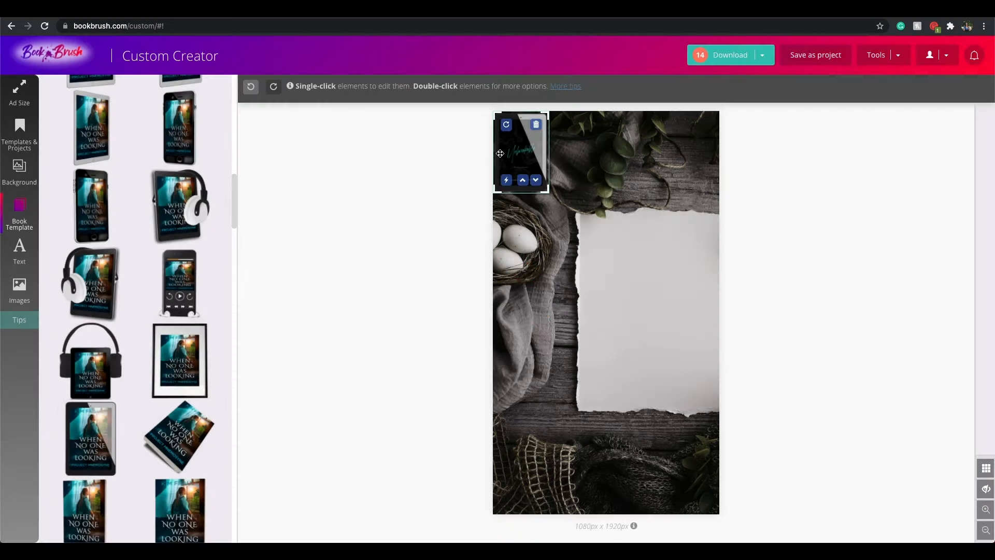
{"action": "left_click_drag", "start_coordinate": [510, 157], "coordinate": [602, 264]}
{"action": "left_click_drag", "start_coordinate": [642, 302], "coordinate": [712, 404]}
{"action": "left_click", "coordinate": [691, 378]}
{"action": "left_click", "coordinate": [764, 406]}
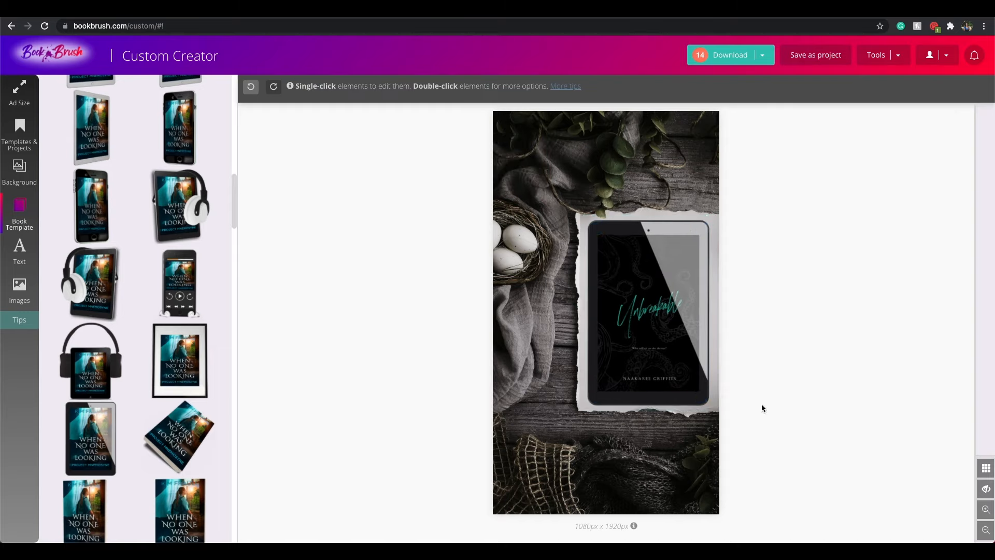
Add two text boxes to the design reading PRE ORDER and AVAILABLE NOW
{"action": "left_click", "coordinate": [19, 249]}
{"action": "left_click", "coordinate": [127, 119]}
{"action": "left_click", "coordinate": [127, 123]}
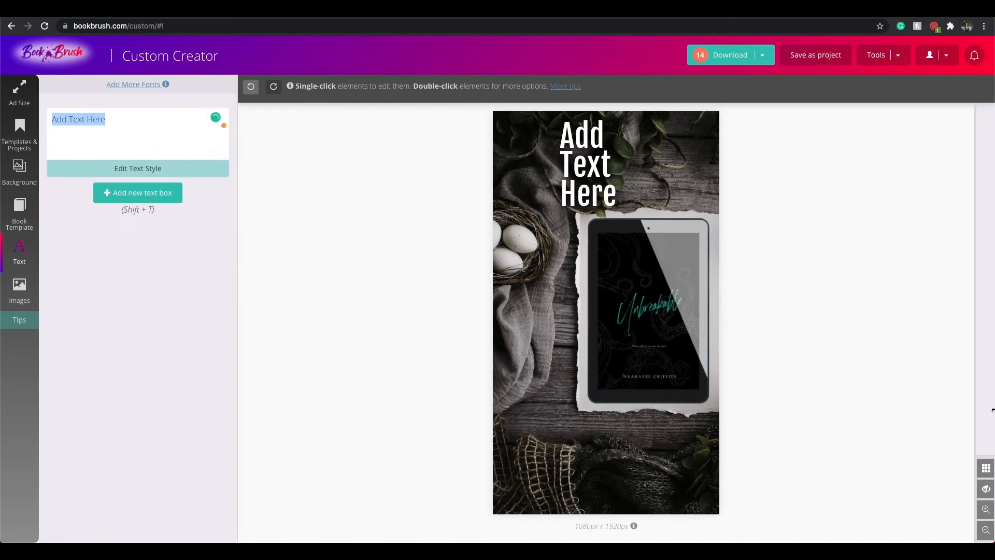
{"action": "type", "text": "PRE ORDER"}
{"action": "left_click", "coordinate": [137, 192]}
{"action": "type", "text": "NOW"}
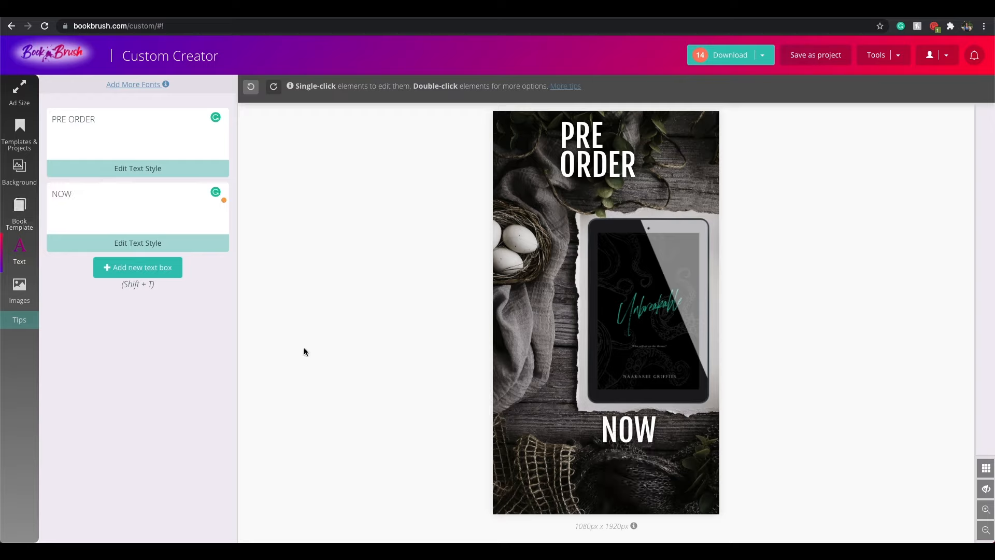
{"action": "key", "text": "Home"}
{"action": "type", "text": "AVAILABLE"}
Position PRE ORDER above the tablet and AVAILABLE NOW on two lines below it
{"action": "left_click", "coordinate": [595, 488]}
{"action": "left_click_drag", "start_coordinate": [595, 489], "coordinate": [595, 449]}
{"action": "mouse_move", "coordinate": [641, 488]}
{"action": "left_mouse_down"}
{"action": "mouse_move", "coordinate": [642, 457]}
{"action": "mouse_move", "coordinate": [649, 477]}
{"action": "left_mouse_up"}
{"action": "left_click", "coordinate": [817, 485]}
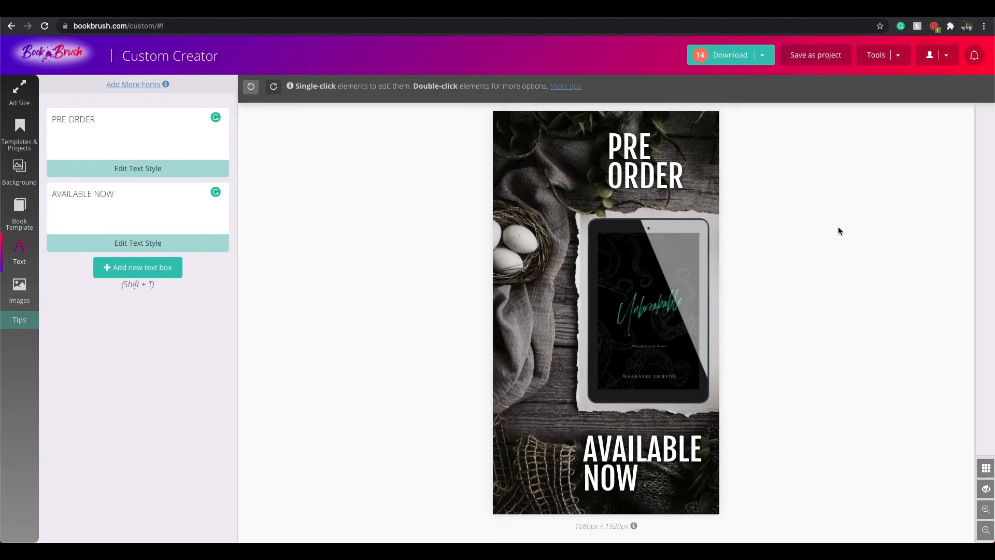
Download the pre-order tablet design and close the download dialog
{"action": "left_click", "coordinate": [730, 55]}
{"action": "left_click", "coordinate": [689, 94]}
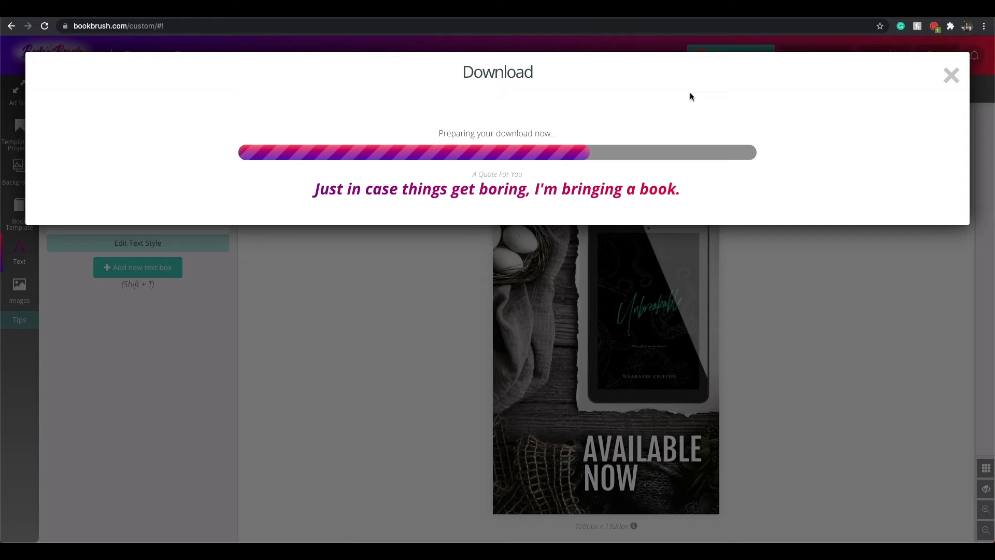
{"action": "left_click", "coordinate": [29, 530]}
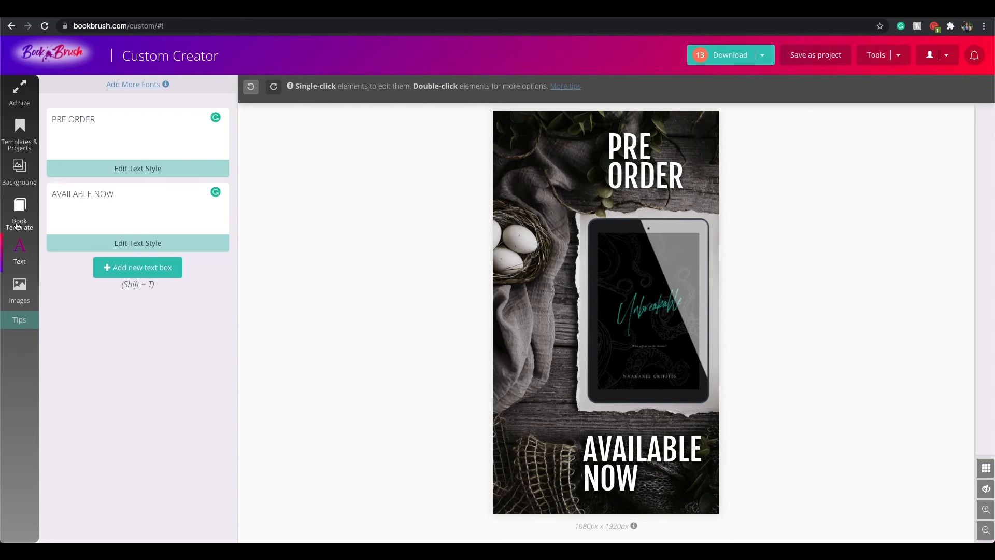
Browse the community stamps and filter the community templates by the Fantasy, Romance, Thriller and Historical genres
{"action": "left_click", "coordinate": [19, 288]}
{"action": "scroll", "coordinate": [177, 269], "scroll_direction": "down", "scroll_amount": 15}
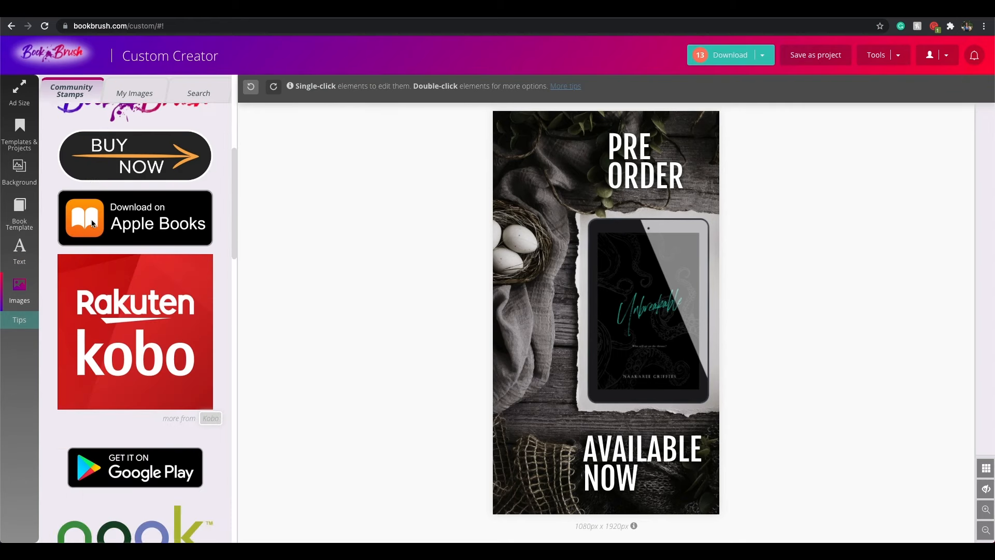
{"action": "scroll", "coordinate": [178, 275], "scroll_direction": "up", "scroll_amount": 10}
{"action": "left_click", "coordinate": [19, 132]}
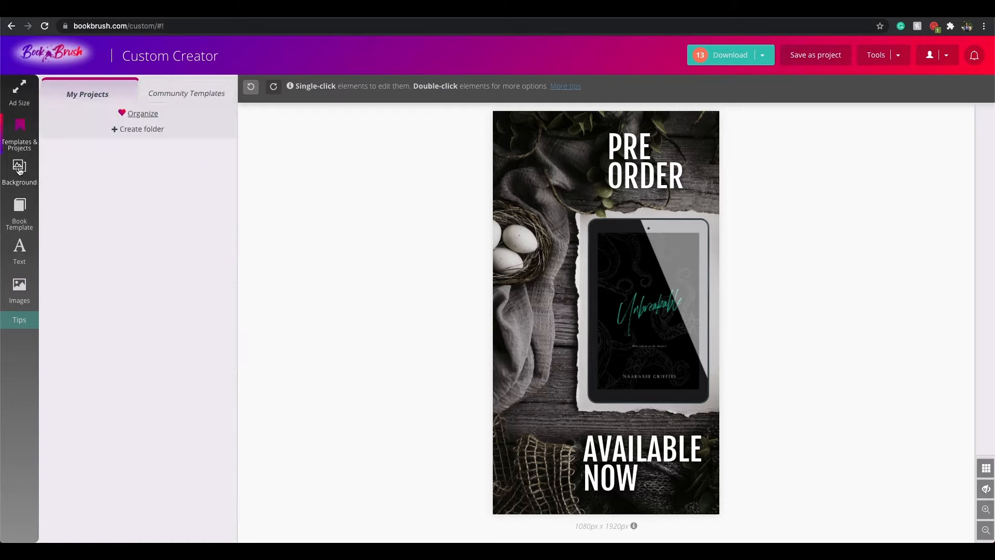
{"action": "left_click", "coordinate": [187, 93]}
{"action": "left_click", "coordinate": [89, 169]}
{"action": "left_click", "coordinate": [89, 194]}
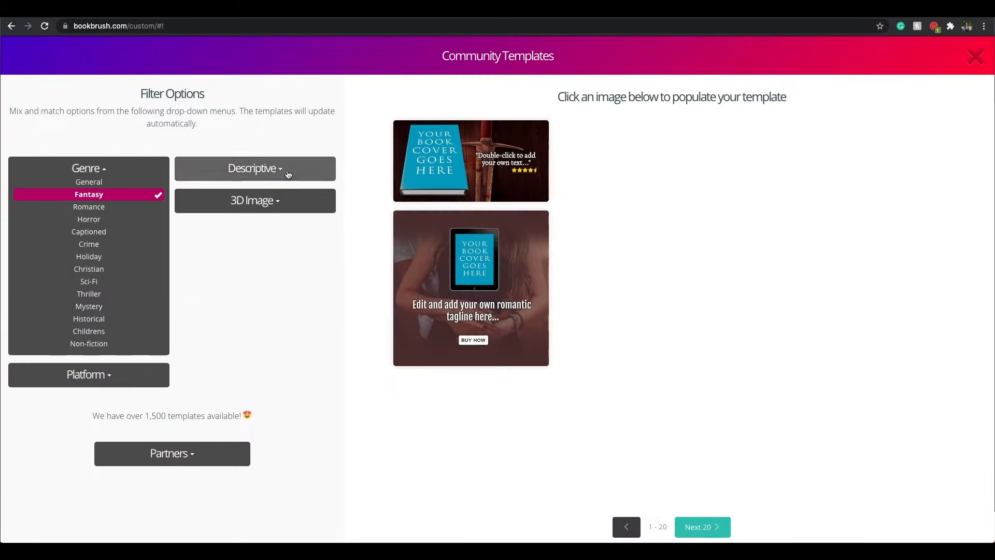
{"action": "left_click", "coordinate": [88, 207]}
{"action": "left_click", "coordinate": [95, 296]}
{"action": "left_click", "coordinate": [96, 319]}
Filter the templates by Instagram photo, Pinterest, Social Networks and Business Card platforms and load the vertical Download Now tablet template
{"action": "left_click", "coordinate": [89, 375]}
{"action": "scroll", "coordinate": [127, 311], "scroll_direction": "down", "scroll_amount": 3}
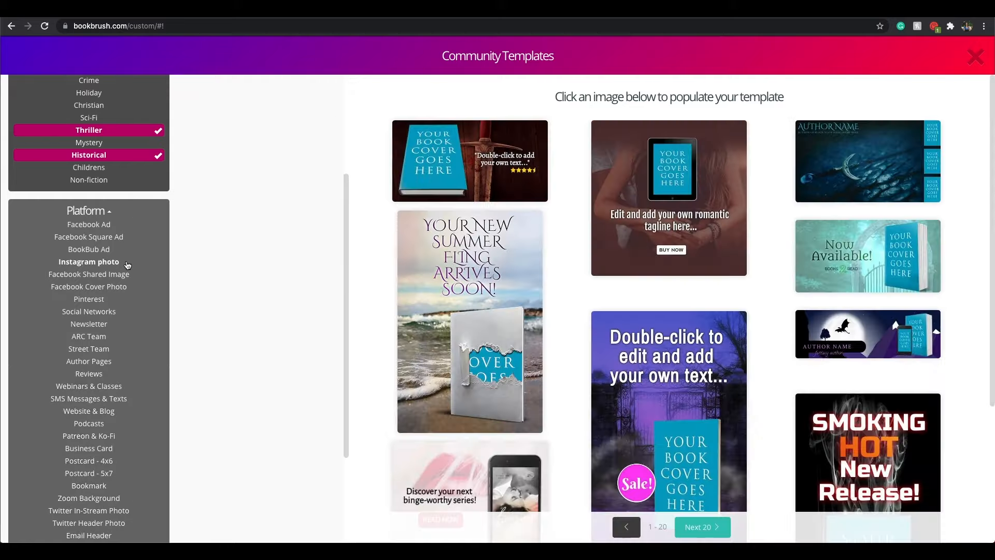
{"action": "left_click", "coordinate": [127, 264]}
{"action": "left_click", "coordinate": [89, 300]}
{"action": "left_click", "coordinate": [89, 312]}
{"action": "left_click", "coordinate": [89, 449]}
{"action": "left_click", "coordinate": [863, 353]}
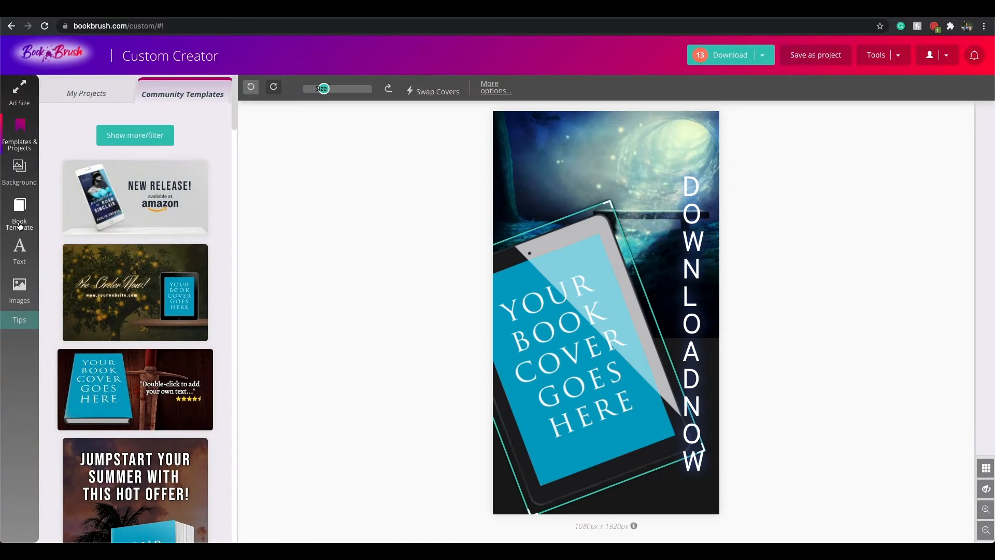
Replace the tilted tablet's placeholder cover with the uploaded Unbreakable cover
{"action": "left_click", "coordinate": [22, 172]}
{"action": "left_click", "coordinate": [26, 212]}
{"action": "left_click", "coordinate": [20, 252]}
{"action": "left_click", "coordinate": [20, 290]}
{"action": "left_click", "coordinate": [134, 93]}
{"action": "left_click", "coordinate": [20, 135]}
{"action": "left_click", "coordinate": [20, 172]}
{"action": "left_click", "coordinate": [20, 212]}
{"action": "left_click", "coordinate": [19, 289]}
{"action": "left_click", "coordinate": [138, 165]}
{"action": "double_click", "coordinate": [434, 334]}
Replace the vertical Download Now text with 10 DAYS
{"action": "double_click", "coordinate": [694, 227]}
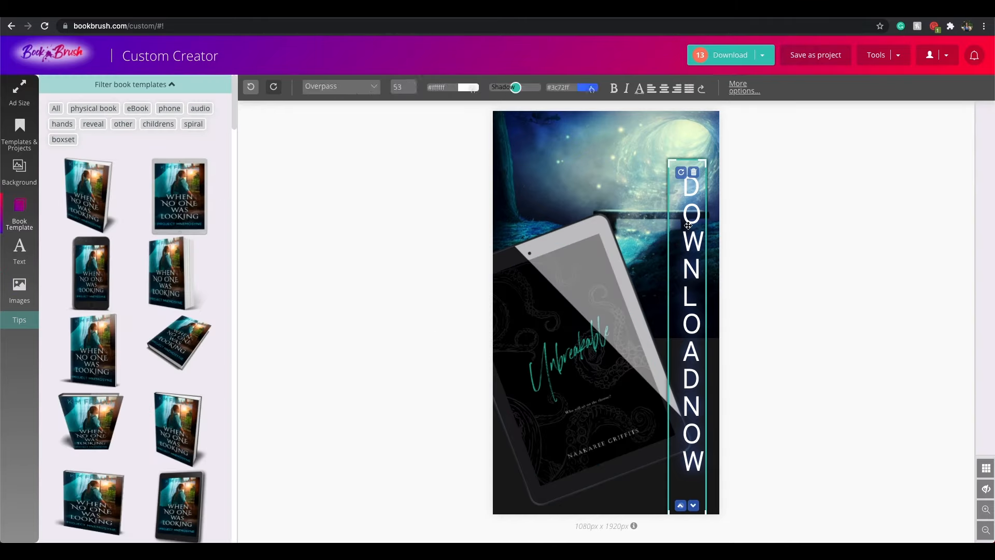
{"action": "triple_click", "coordinate": [116, 115]}
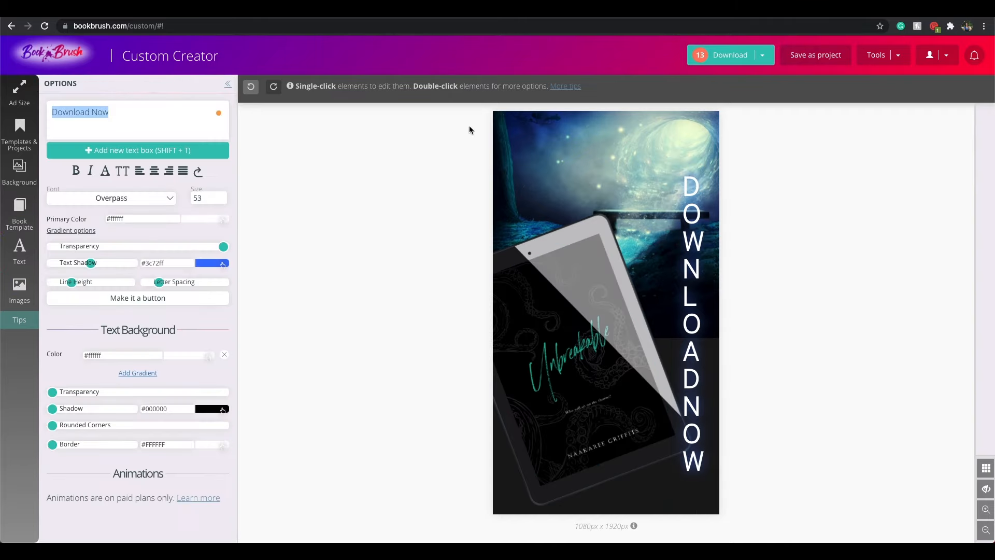
{"action": "type", "text": "A"}
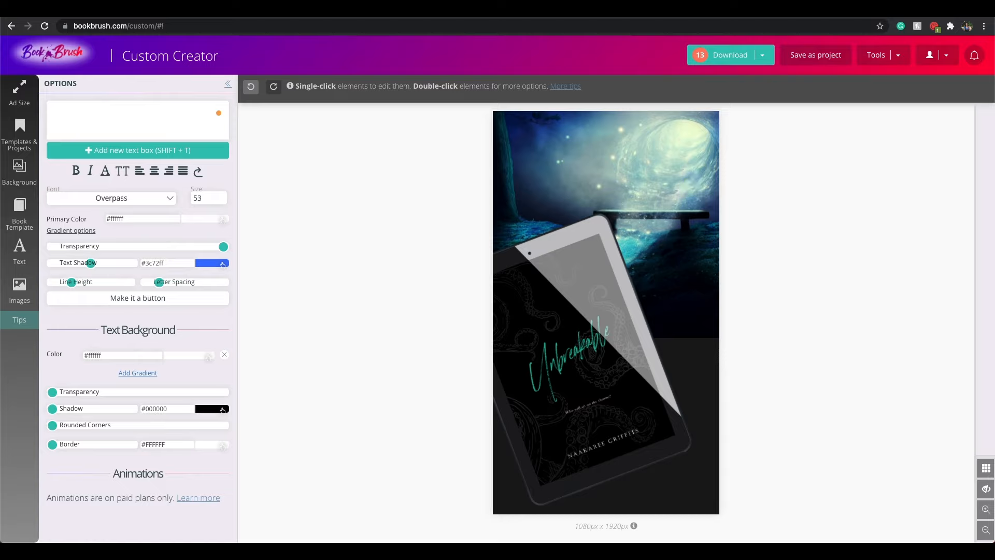
{"action": "type", "text": "0 DAYS"}
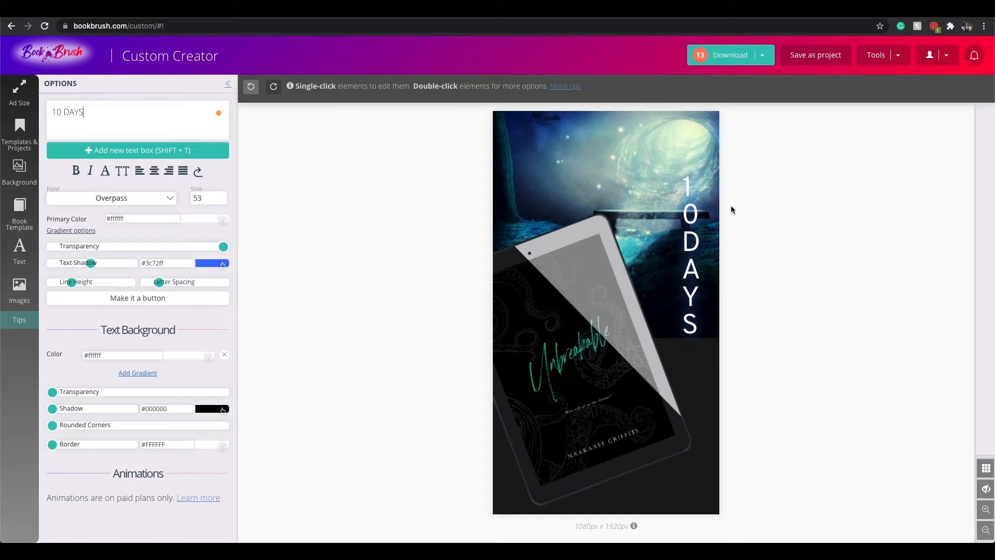
Widen and shorten the 10 DAYS text box and place it over the moon in the design's upper right
{"action": "left_click", "coordinate": [651, 259]}
{"action": "left_click_drag", "start_coordinate": [652, 260], "coordinate": [643, 259]}
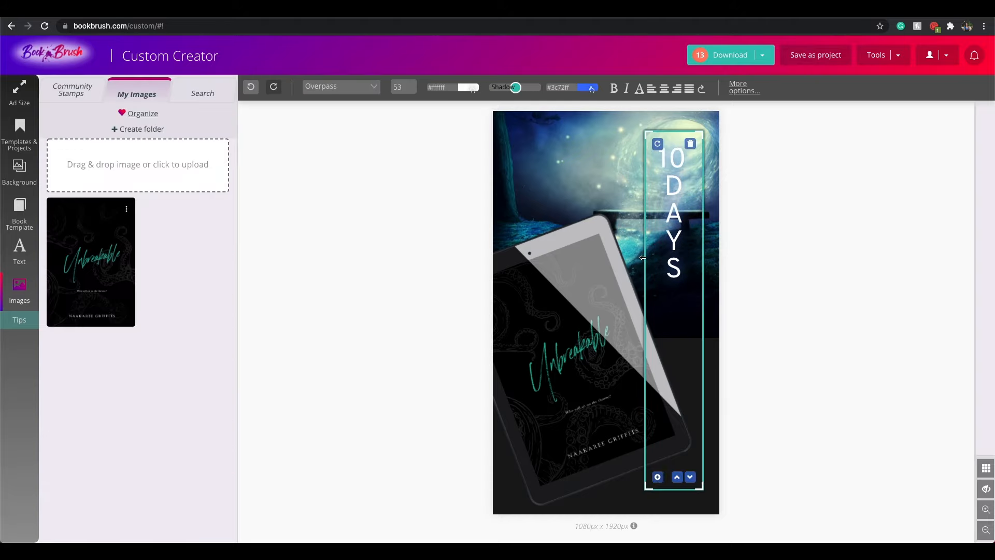
{"action": "left_click_drag", "start_coordinate": [673, 202], "coordinate": [685, 206]}
{"action": "left_click", "coordinate": [685, 206]}
Reduce the shadow of the 10 DAYS text and set its shadow color to #8da5e2
{"action": "mouse_move", "coordinate": [516, 89]}
{"action": "left_mouse_down"}
{"action": "mouse_move", "coordinate": [478, 93]}
{"action": "mouse_move", "coordinate": [518, 94]}
{"action": "left_mouse_up"}
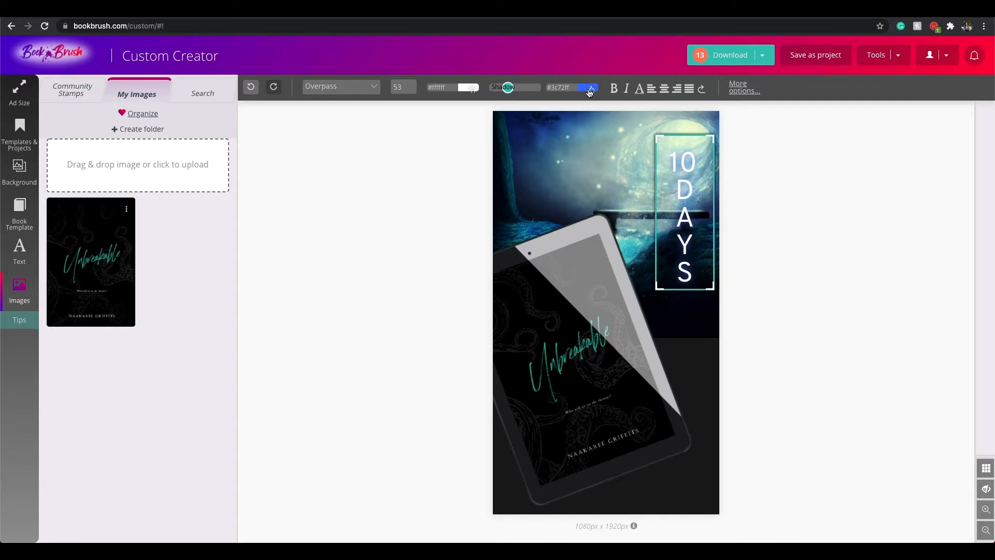
{"action": "left_click", "coordinate": [595, 90]}
{"action": "left_click", "coordinate": [653, 107]}
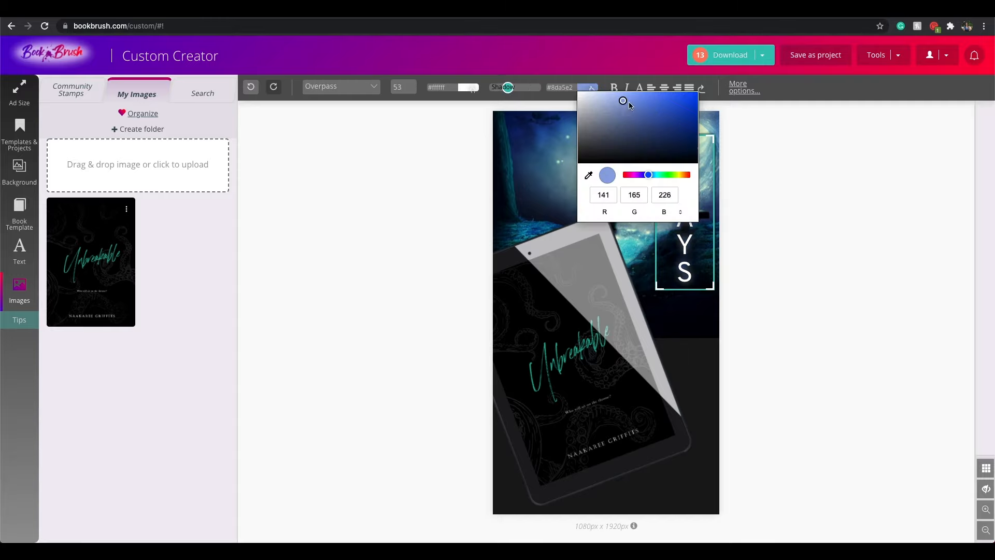
{"action": "left_click", "coordinate": [682, 185]}
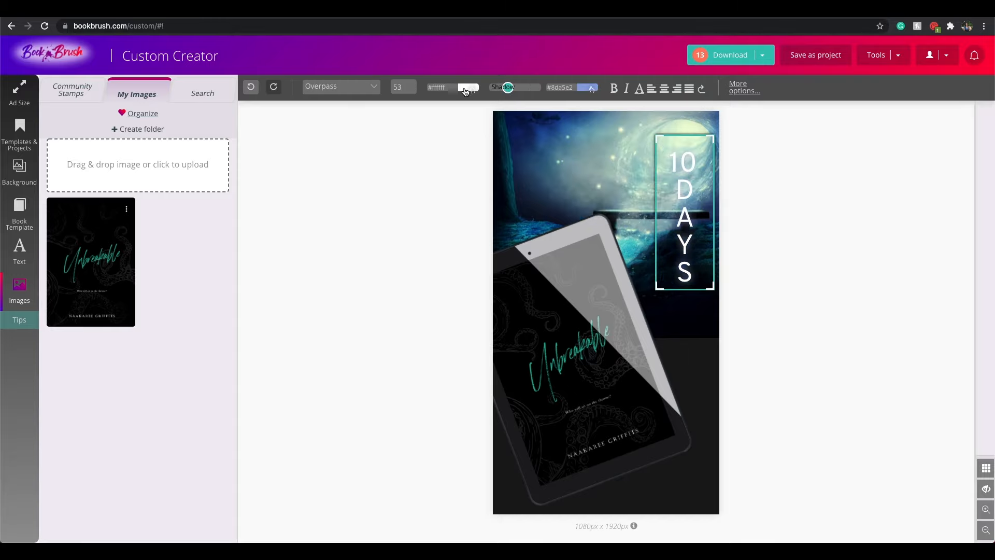
Set the 10 DAYS text color to #b79595
{"action": "left_click", "coordinate": [467, 91]}
{"action": "left_click", "coordinate": [484, 114]}
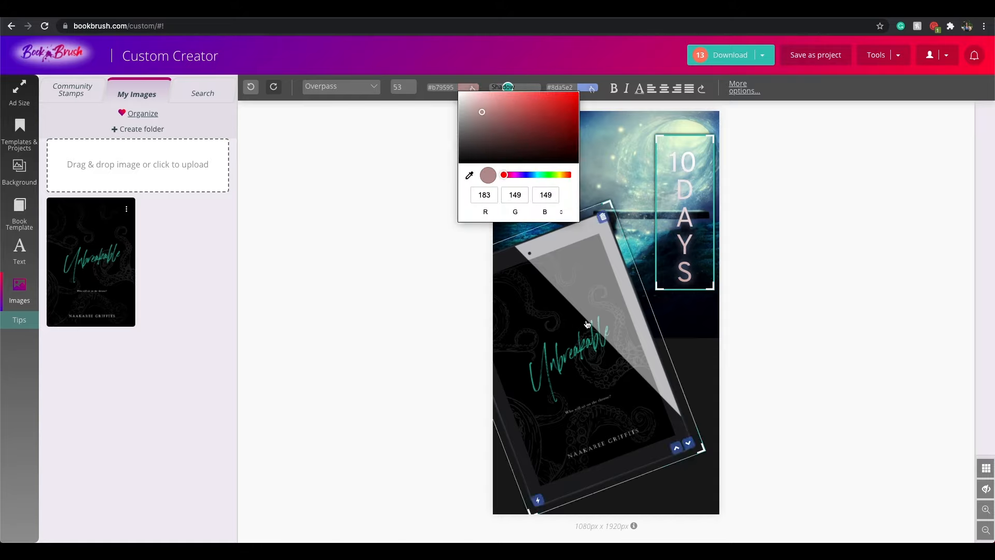
{"action": "left_click", "coordinate": [674, 198]}
Give the 10 DAYS text a gradient of #050505 and #000000 with the shadow color #8a9dcc
{"action": "double_click", "coordinate": [468, 88]}
{"action": "left_click", "coordinate": [468, 88]}
{"action": "left_click", "coordinate": [459, 161]}
{"action": "left_click", "coordinate": [560, 175]}
{"action": "left_click", "coordinate": [628, 90]}
{"action": "left_click", "coordinate": [682, 231]}
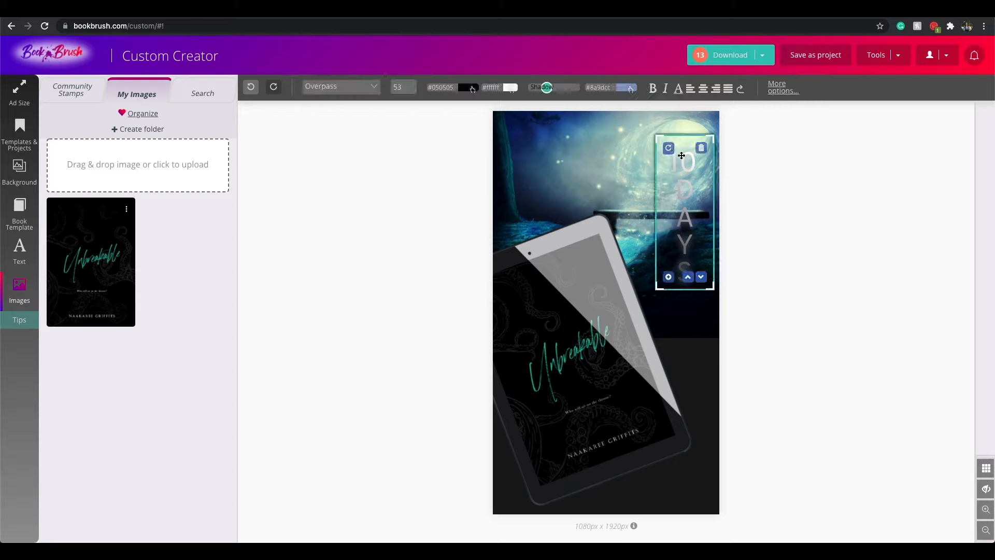
{"action": "left_click", "coordinate": [511, 89]}
{"action": "left_click_drag", "start_coordinate": [509, 103], "coordinate": [606, 138]}
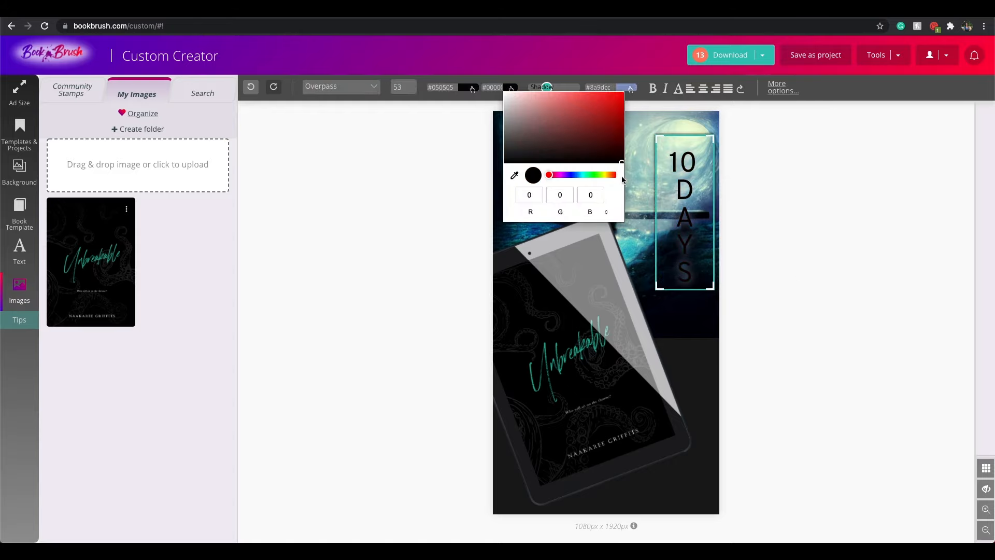
{"action": "left_click", "coordinate": [622, 180]}
Move the 10 DAYS text to the design's upper left and resize its box to fit two horizontal lines
{"action": "left_click_drag", "start_coordinate": [684, 218], "coordinate": [609, 192]}
{"action": "left_click_drag", "start_coordinate": [570, 269], "coordinate": [570, 201]}
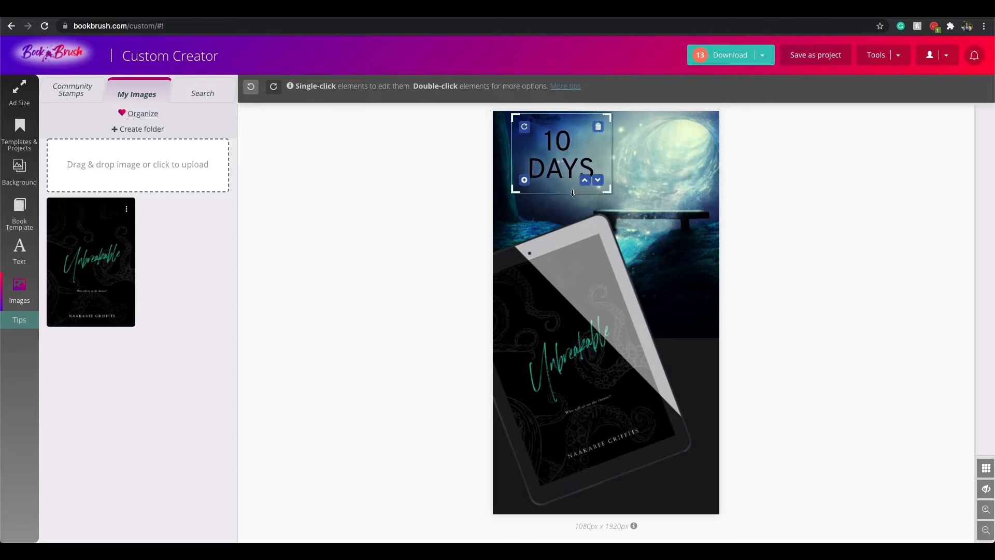
{"action": "left_click", "coordinate": [570, 201]}
Change the 10 DAYS text to the Aladin font at size 61
{"action": "left_click", "coordinate": [364, 88]}
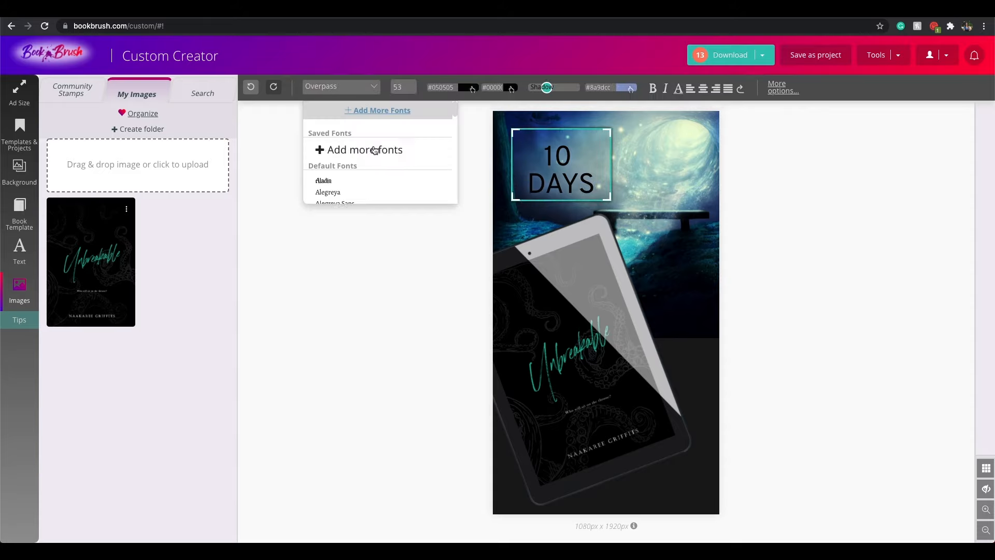
{"action": "left_click", "coordinate": [354, 181]}
{"action": "left_click", "coordinate": [411, 85]}
{"action": "left_click", "coordinate": [411, 85]}
{"action": "left_click", "coordinate": [891, 271]}
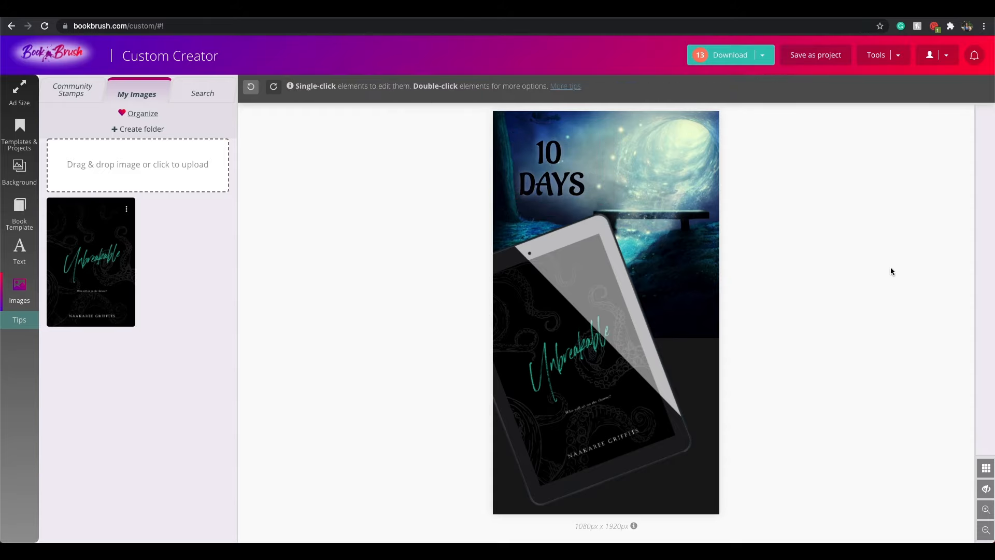
{"action": "left_click", "coordinate": [574, 160]}
{"action": "left_click", "coordinate": [341, 86]}
{"action": "scroll", "coordinate": [368, 177], "scroll_direction": "down", "scroll_amount": 15}
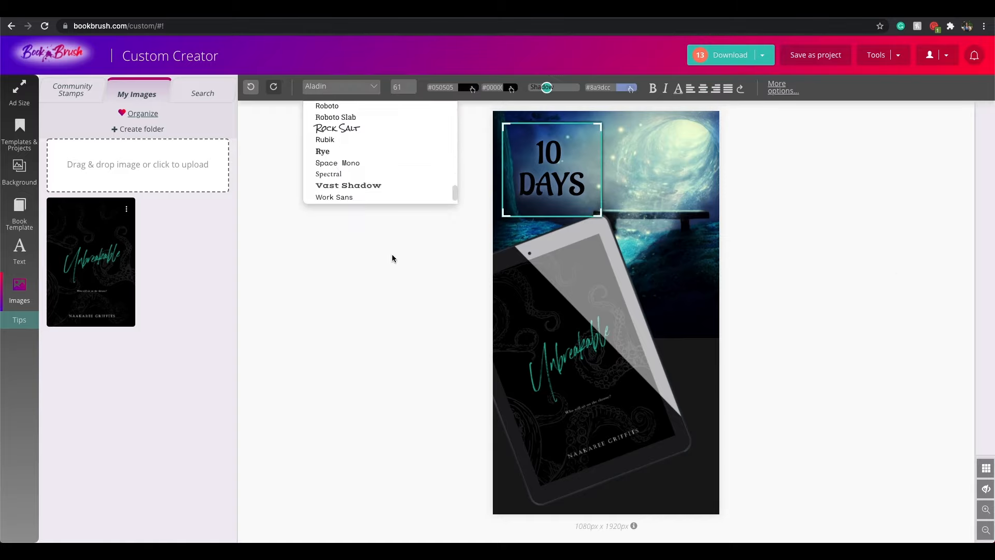
{"action": "left_click", "coordinate": [423, 271]}
Add a text box reading PRE ORDER NOW and place it on three lines in the design's lower-right corner
{"action": "left_click", "coordinate": [552, 182]}
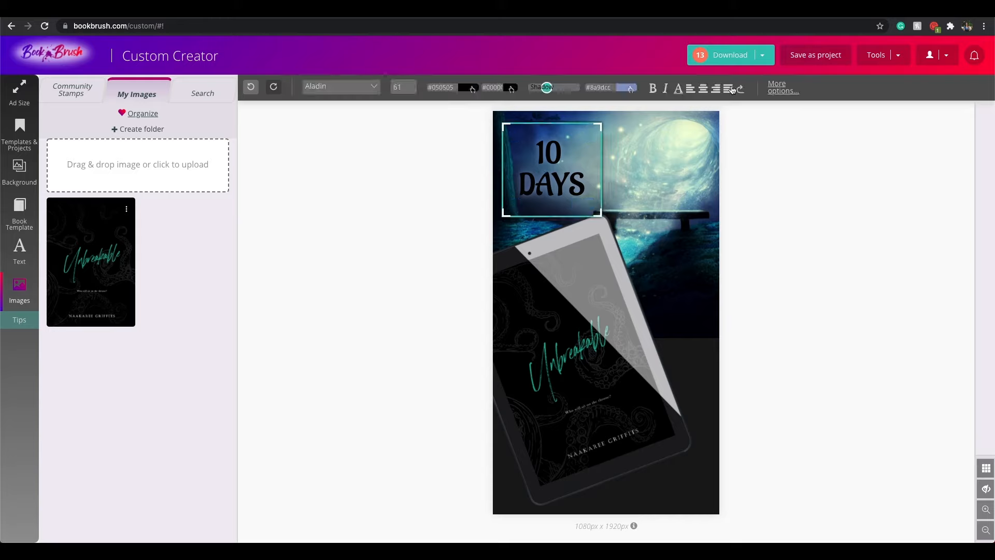
{"action": "key", "text": "shift+t"}
{"action": "type", "text": "PRE ORDER NOW"}
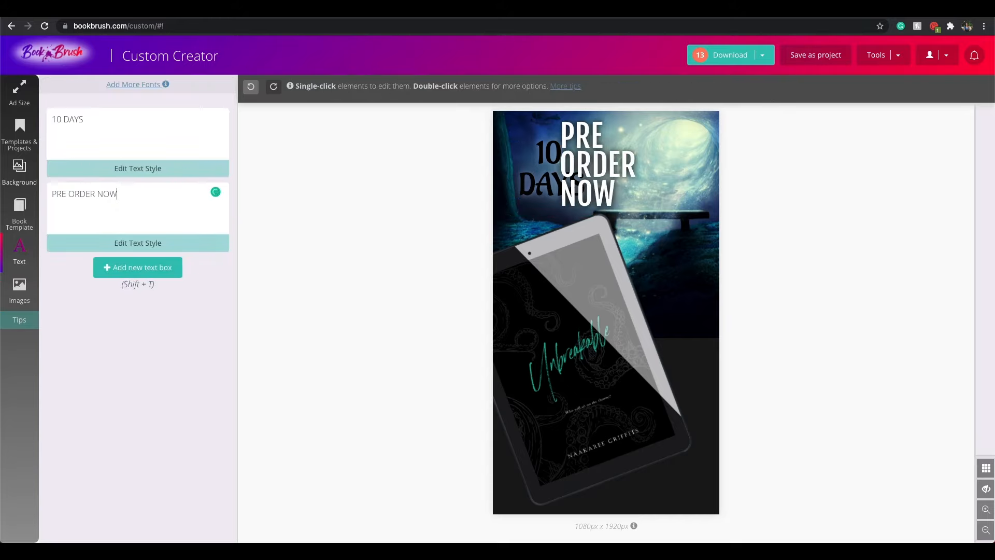
{"action": "left_click_drag", "start_coordinate": [559, 118], "coordinate": [649, 397]}
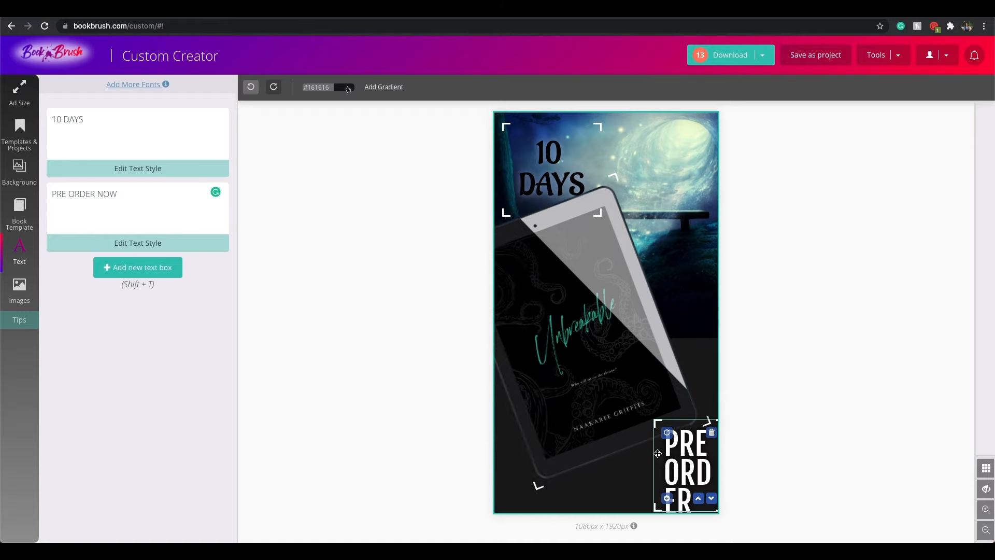
{"action": "mouse_move", "coordinate": [641, 449]}
{"action": "left_mouse_down"}
{"action": "mouse_move", "coordinate": [604, 448]}
{"action": "mouse_move", "coordinate": [622, 449]}
{"action": "left_mouse_up"}
{"action": "left_click_drag", "start_coordinate": [648, 411], "coordinate": [638, 440]}
Try an enlarged dark tablet mockup with the Unbreakable cover in place of the tilted tablet and delete it
{"action": "mouse_move", "coordinate": [627, 285]}
{"action": "left_mouse_down"}
{"action": "mouse_move", "coordinate": [665, 254]}
{"action": "mouse_move", "coordinate": [632, 287]}
{"action": "mouse_move", "coordinate": [635, 272]}
{"action": "left_mouse_up"}
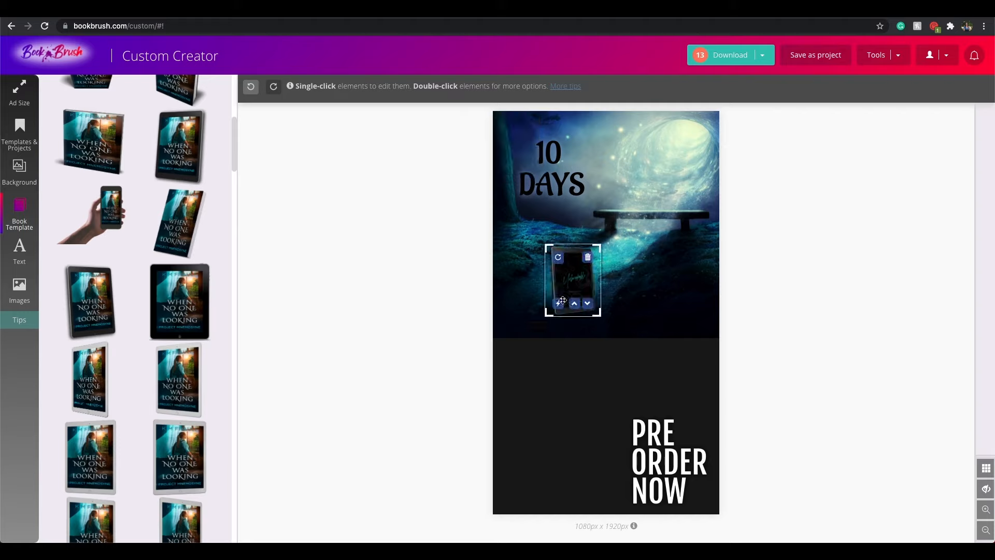
{"action": "left_click_drag", "start_coordinate": [581, 297], "coordinate": [671, 436]}
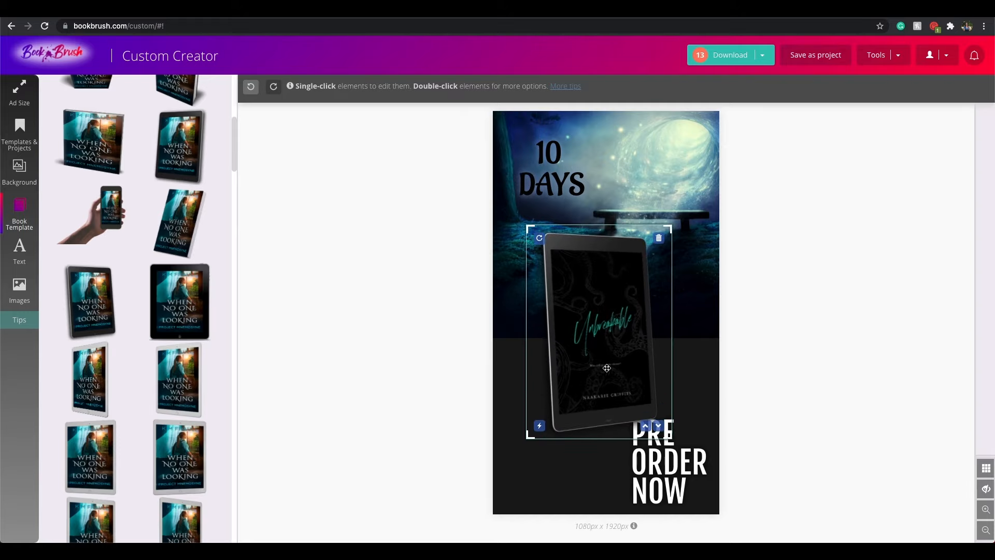
{"action": "left_click_drag", "start_coordinate": [607, 367], "coordinate": [603, 344]}
{"action": "key", "text": "Delete"}
Try a standing book mockup with the Unbreakable cover in the design
{"action": "scroll", "coordinate": [134, 353], "scroll_direction": "up", "scroll_amount": 4}
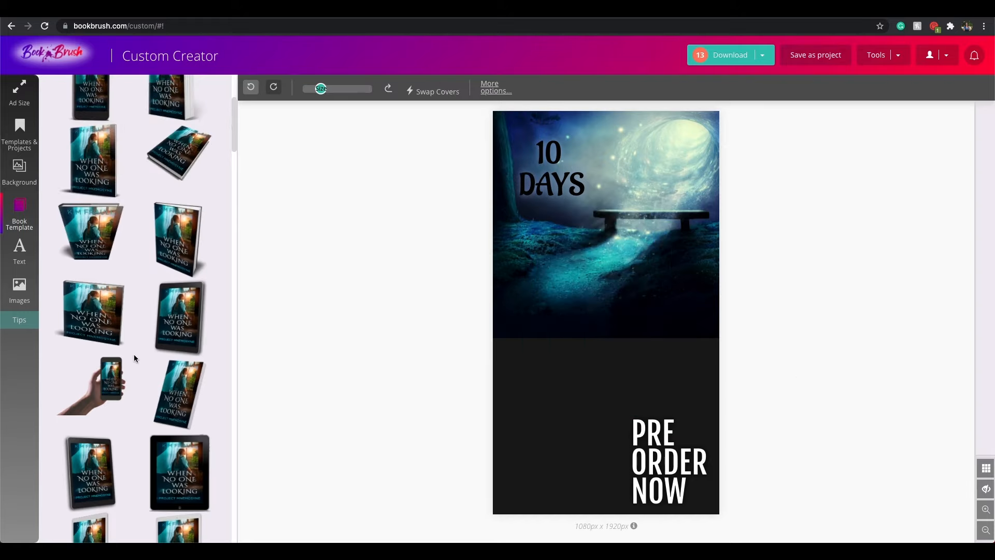
{"action": "scroll", "coordinate": [174, 279], "scroll_direction": "up", "scroll_amount": 5}
{"action": "scroll", "coordinate": [114, 243], "scroll_direction": "down", "scroll_amount": 3}
{"action": "left_click", "coordinate": [594, 279]}
{"action": "left_click", "coordinate": [80, 288]}
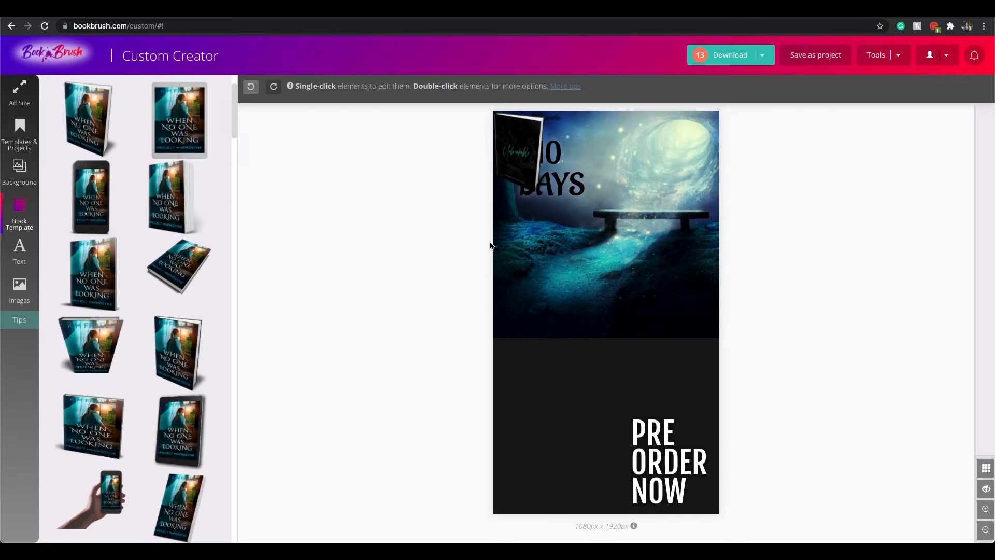
Stretch the moonlit bench background image downward to 105%
{"action": "left_click", "coordinate": [491, 245]}
{"action": "left_click_drag", "start_coordinate": [594, 338], "coordinate": [590, 348]}
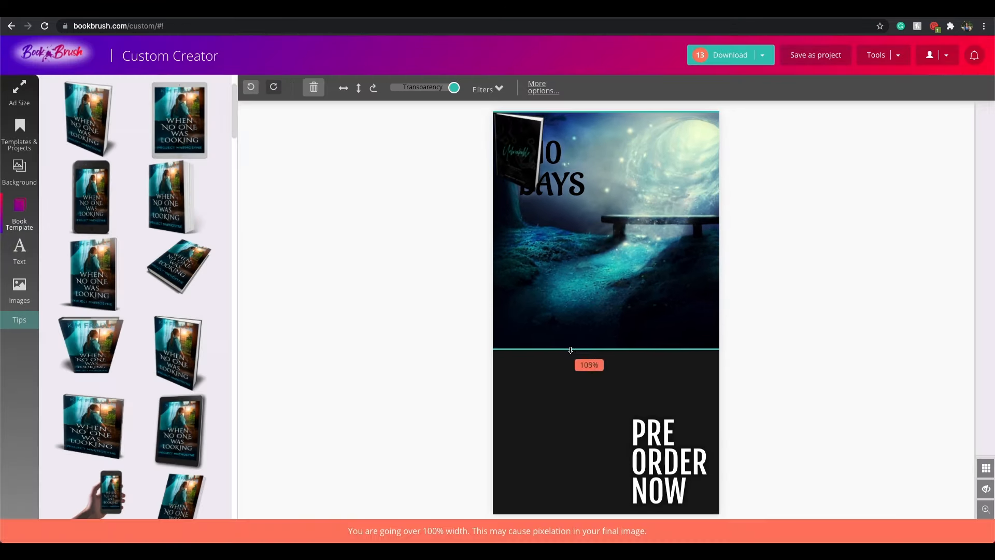
{"action": "left_click", "coordinate": [761, 359]}
Move the standing book mockup below the 10 DAYS text and delete it
{"action": "left_click_drag", "start_coordinate": [518, 155], "coordinate": [550, 283]}
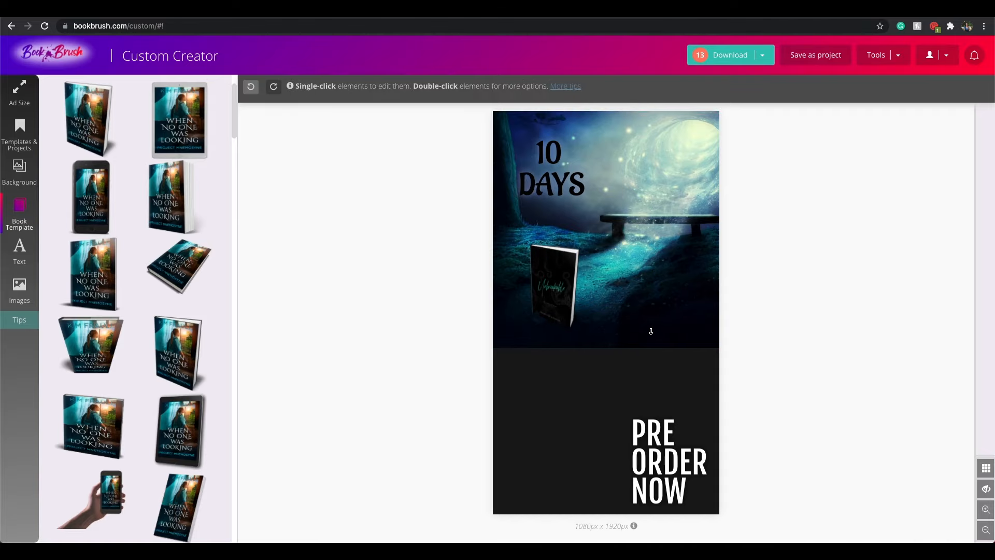
{"action": "left_click", "coordinate": [646, 314]}
{"action": "left_click", "coordinate": [560, 256]}
Try an enlarged white tablet mockup with the Unbreakable cover below the 10 DAYS text and delete it
{"action": "scroll", "coordinate": [111, 257], "scroll_direction": "down", "scroll_amount": 8}
{"action": "left_click", "coordinate": [110, 256]}
{"action": "left_click", "coordinate": [128, 317]}
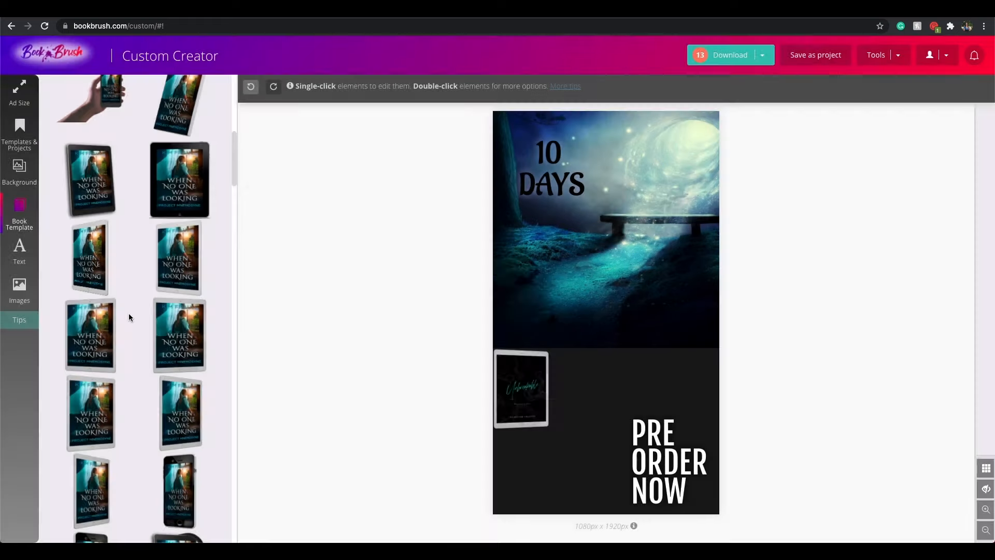
{"action": "left_click_drag", "start_coordinate": [591, 306], "coordinate": [648, 413]}
{"action": "left_click", "coordinate": [711, 409]}
{"action": "left_click", "coordinate": [583, 290]}
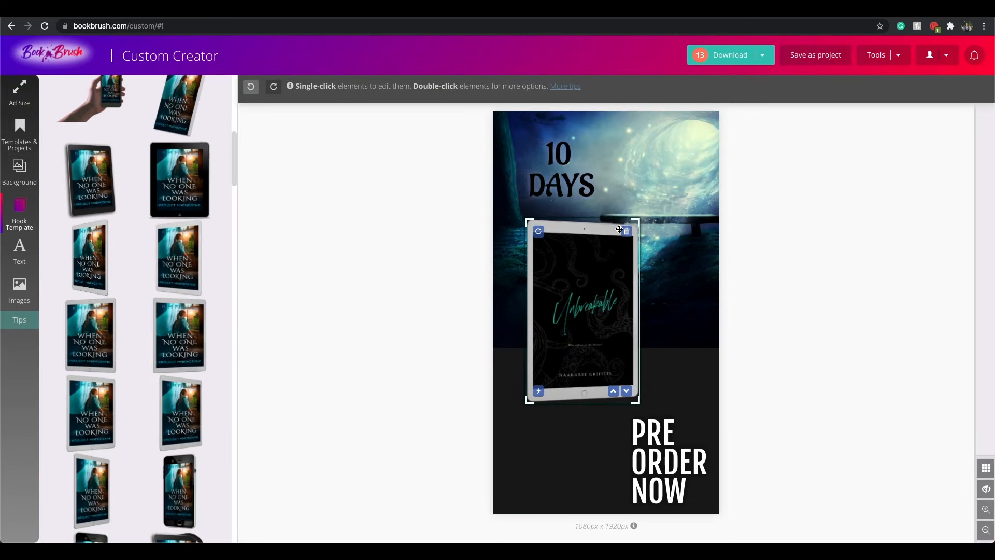
{"action": "key", "text": "Delete"}
Look through the whole book template gallery for a mockup that suits the countdown design
{"action": "scroll", "coordinate": [110, 311], "scroll_direction": "down", "scroll_amount": 5}
{"action": "scroll", "coordinate": [110, 320], "scroll_direction": "down", "scroll_amount": 5}
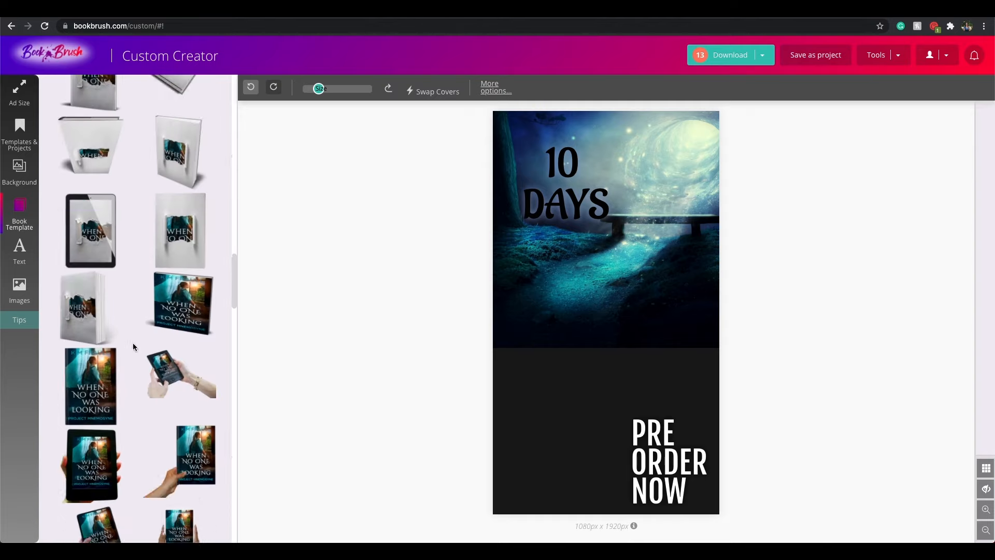
{"action": "scroll", "coordinate": [152, 345], "scroll_direction": "down", "scroll_amount": 10}
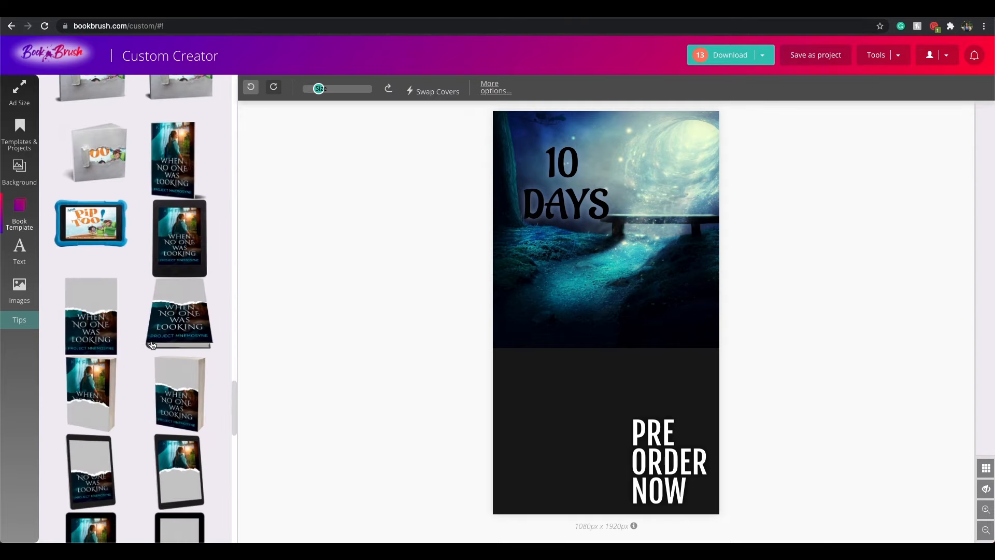
{"action": "scroll", "coordinate": [152, 343], "scroll_direction": "down", "scroll_amount": 5}
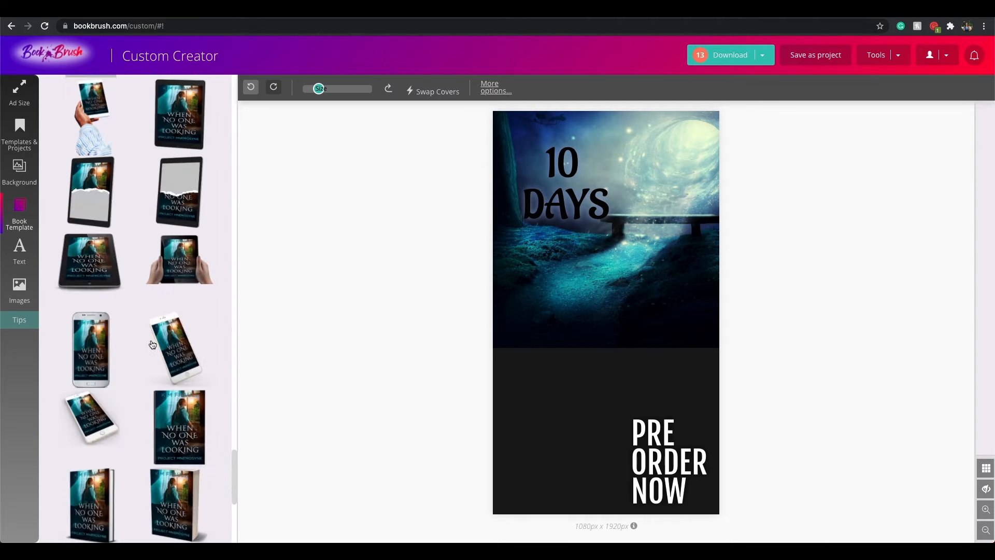
{"action": "scroll", "coordinate": [97, 293], "scroll_direction": "down", "scroll_amount": 5}
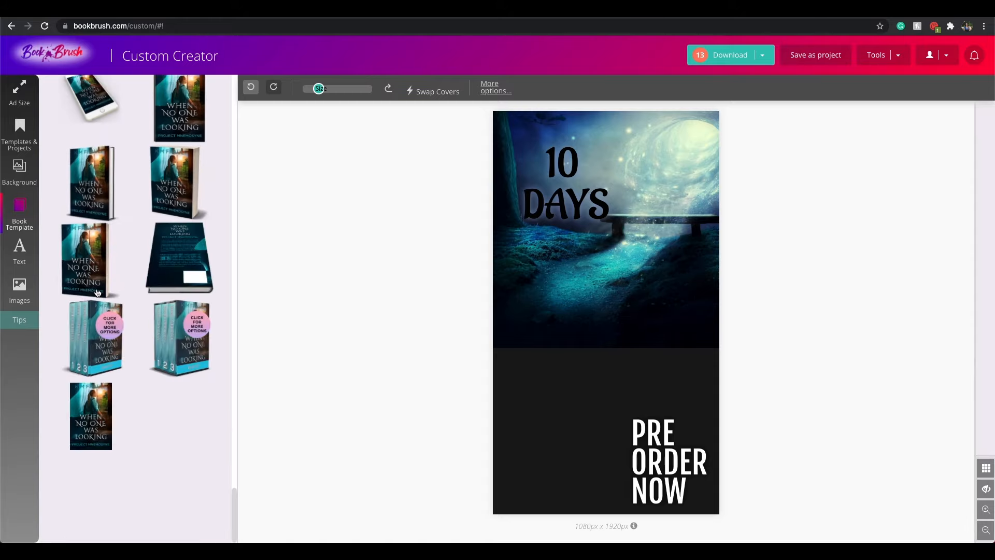
{"action": "scroll", "coordinate": [99, 298], "scroll_direction": "up", "scroll_amount": 20}
{"action": "scroll", "coordinate": [104, 306], "scroll_direction": "up", "scroll_amount": 10}
{"action": "scroll", "coordinate": [202, 316], "scroll_direction": "down", "scroll_amount": 5}
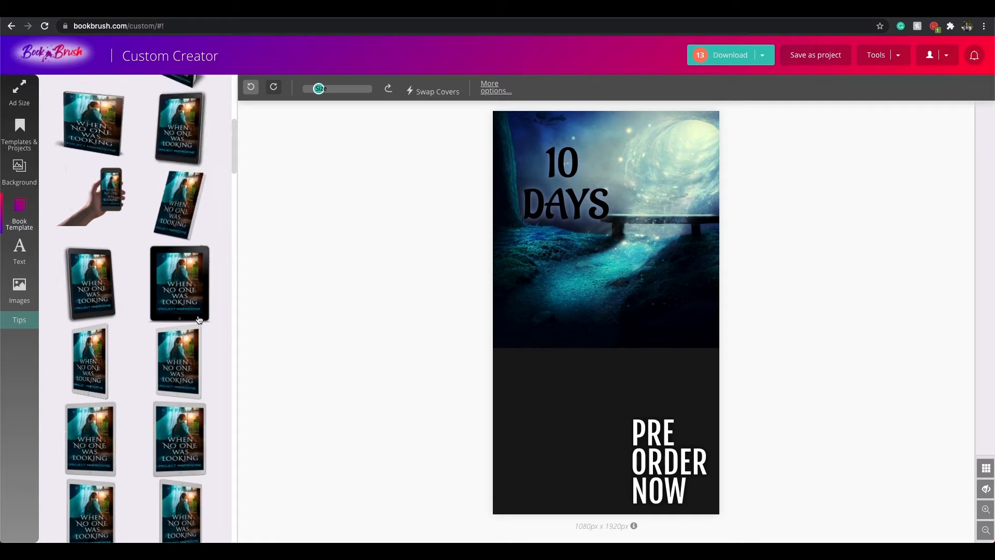
Try an enlarged front-facing black tablet mockup below the 10 DAYS text and remove it
{"action": "left_click", "coordinate": [197, 322]}
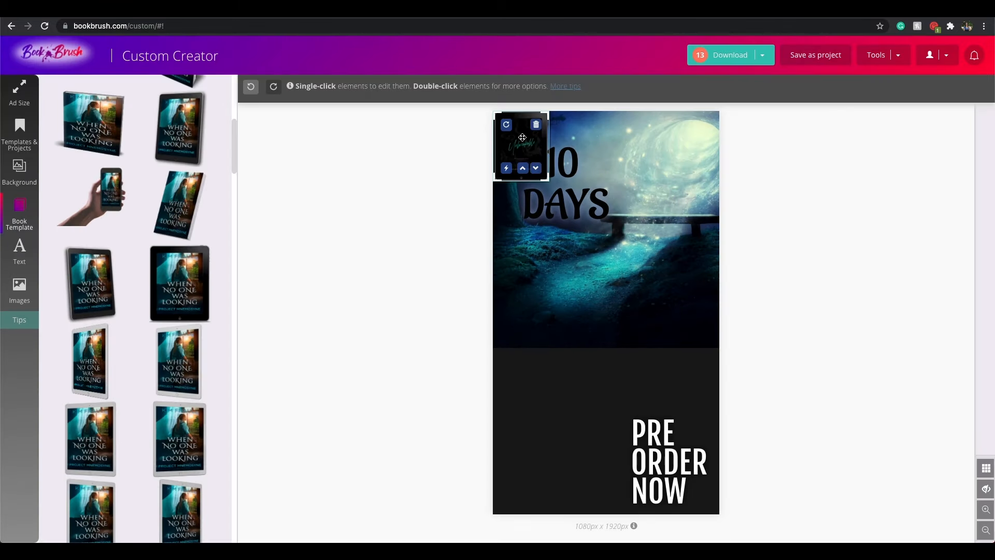
{"action": "left_click_drag", "start_coordinate": [523, 137], "coordinate": [560, 275]}
{"action": "left_click_drag", "start_coordinate": [586, 343], "coordinate": [629, 417]}
{"action": "left_click", "coordinate": [834, 379]}
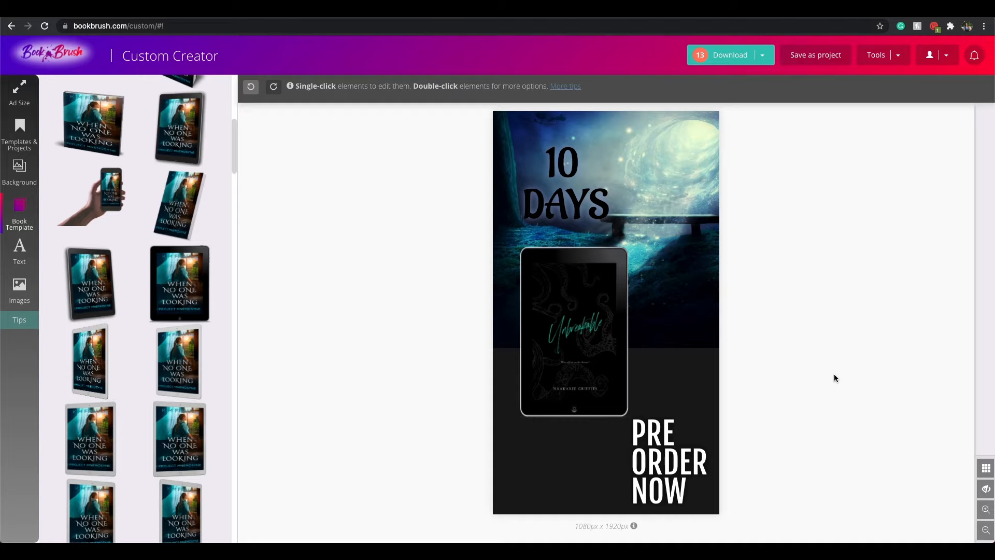
{"action": "left_click", "coordinate": [622, 409]}
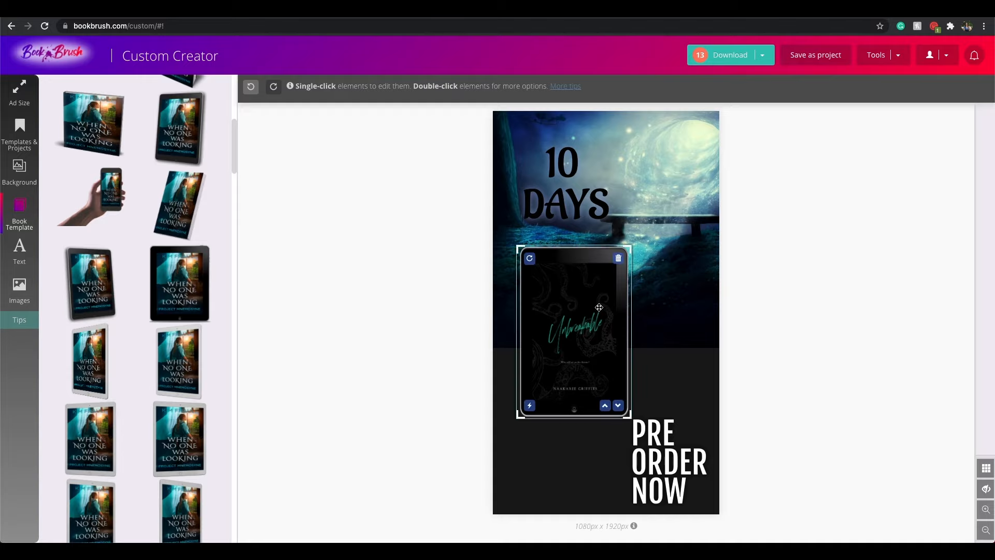
Try another white tablet mockup in the empty space below the 10 DAYS text and enlarge it
{"action": "scroll", "coordinate": [134, 311], "scroll_direction": "down", "scroll_amount": 6}
{"action": "left_click", "coordinate": [180, 492]}
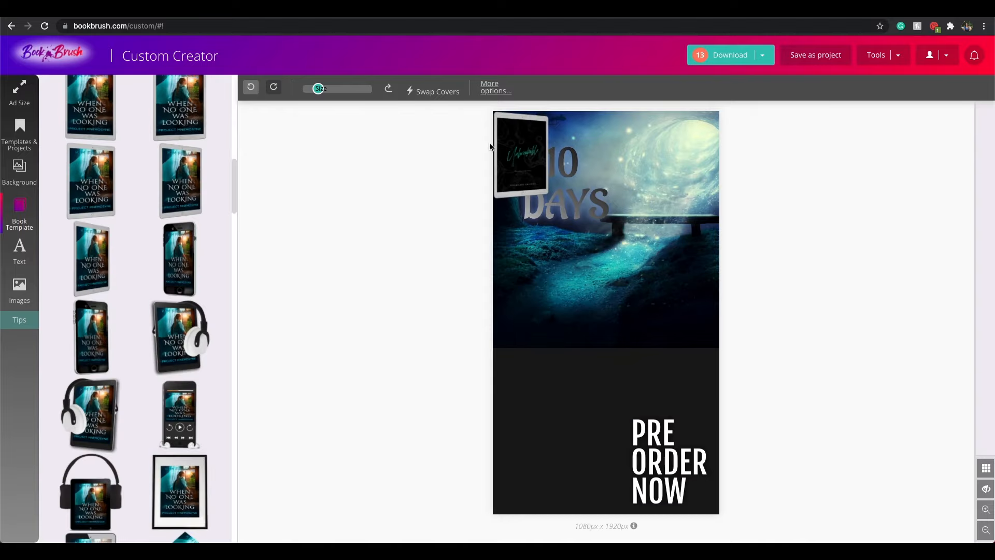
{"action": "left_click_drag", "start_coordinate": [520, 128], "coordinate": [533, 284]}
{"action": "left_click_drag", "start_coordinate": [555, 359], "coordinate": [607, 431]}
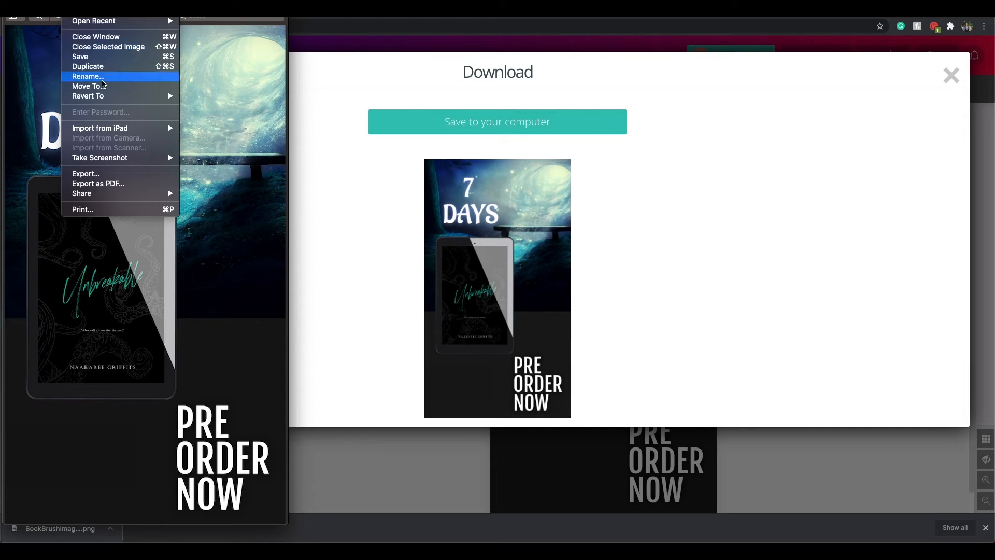
Close the preview of the downloaded 7 DAYS image and look through the community stamps
{"action": "left_click", "coordinate": [130, 43]}
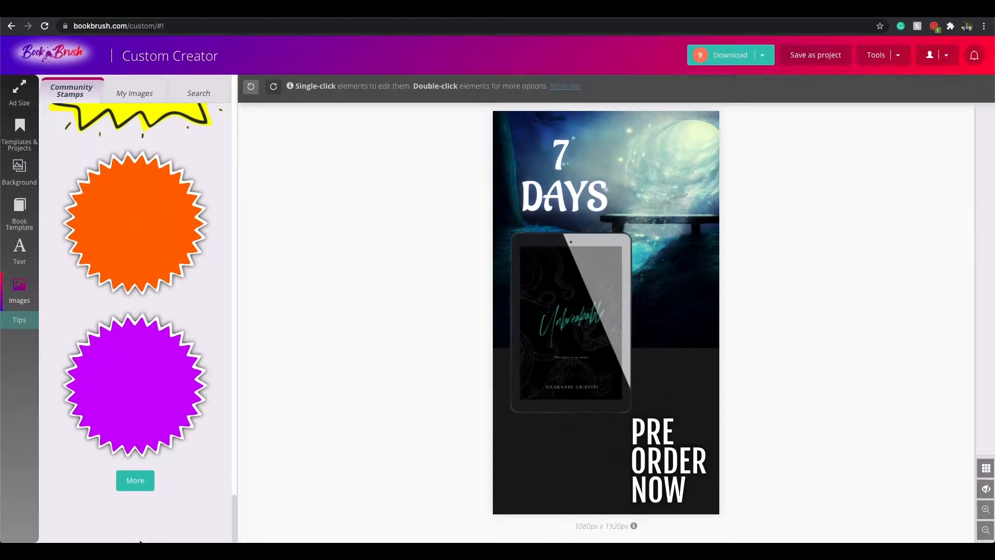
{"action": "scroll", "coordinate": [155, 462], "scroll_direction": "down", "scroll_amount": 10}
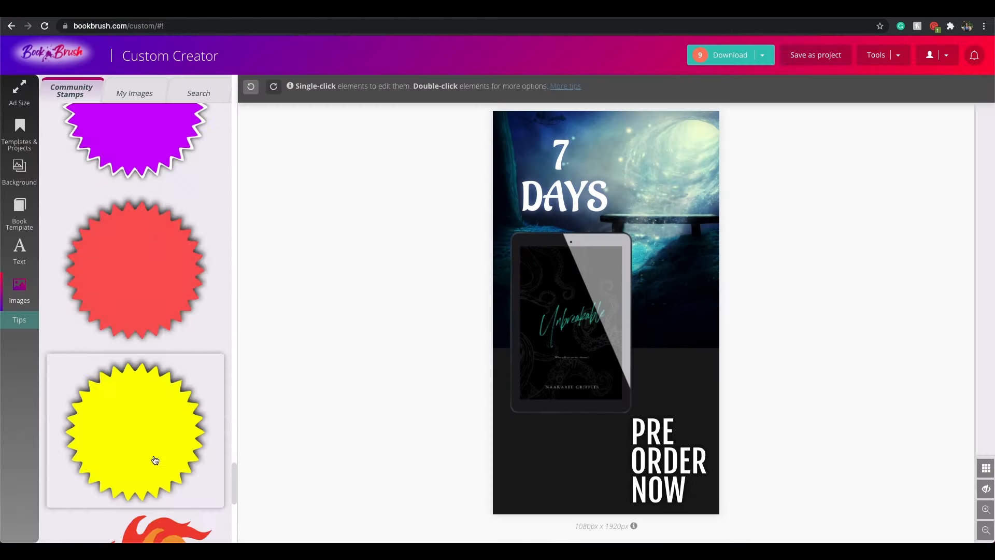
{"action": "scroll", "coordinate": [170, 467], "scroll_direction": "down", "scroll_amount": 12}
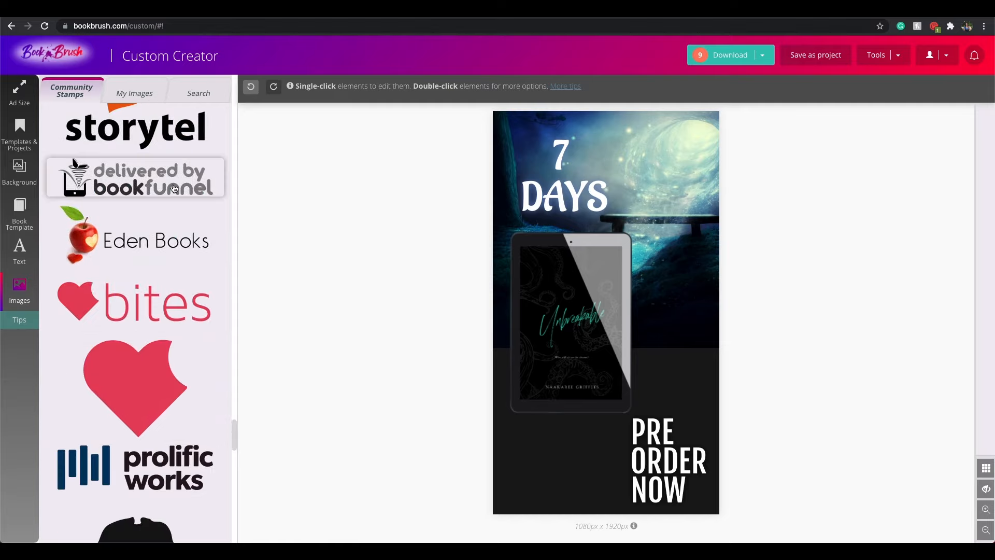
{"action": "scroll", "coordinate": [184, 249], "scroll_direction": "down", "scroll_amount": 15}
{"action": "scroll", "coordinate": [186, 262], "scroll_direction": "up", "scroll_amount": 10}
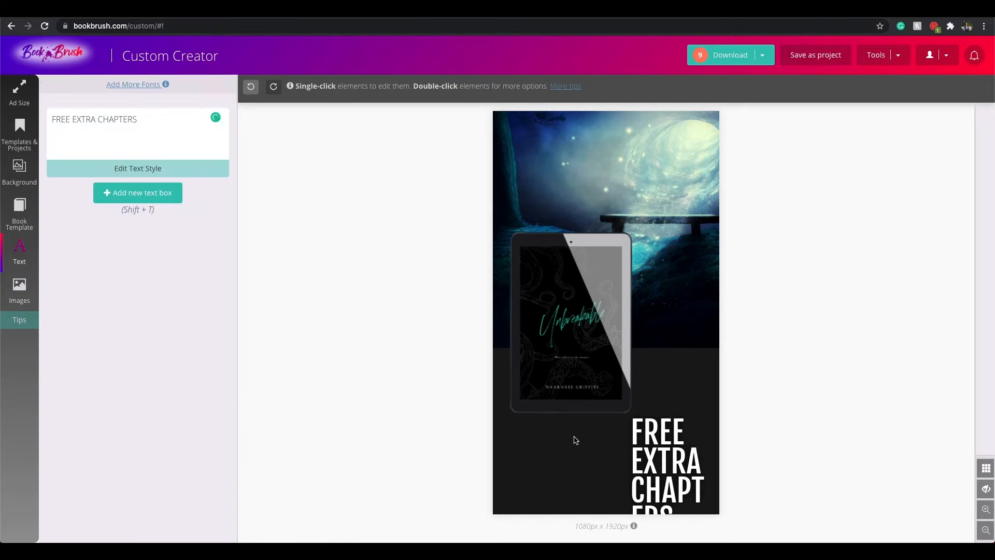
Widen the FREE EXTRA CHAPTERS text box so CHAPTERS fits on one line and reword it to EXCLUSIVE EXTRA CHAPTERS
{"action": "left_click_drag", "start_coordinate": [575, 440], "coordinate": [580, 459]}
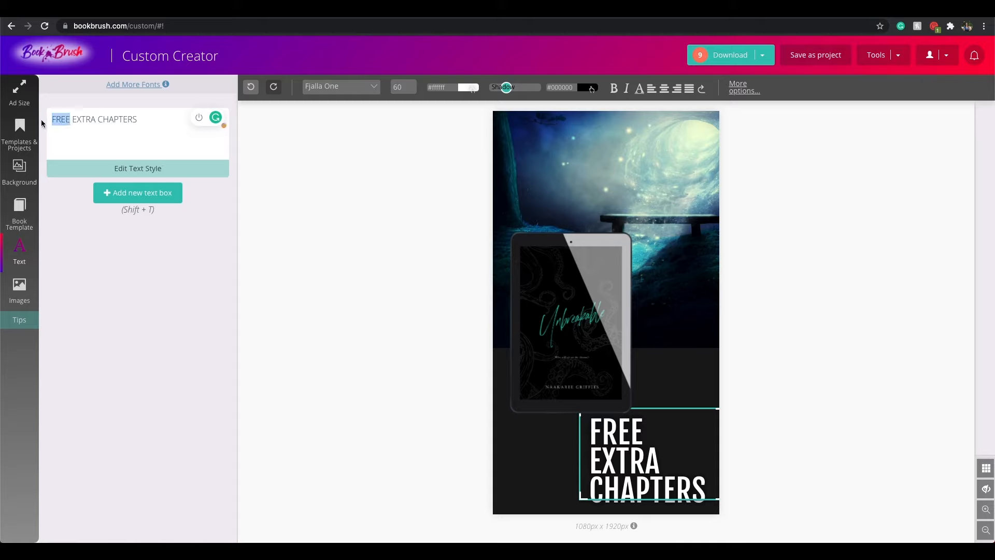
{"action": "double_click", "coordinate": [66, 119]}
{"action": "type", "text": "EXCLUSIV"}
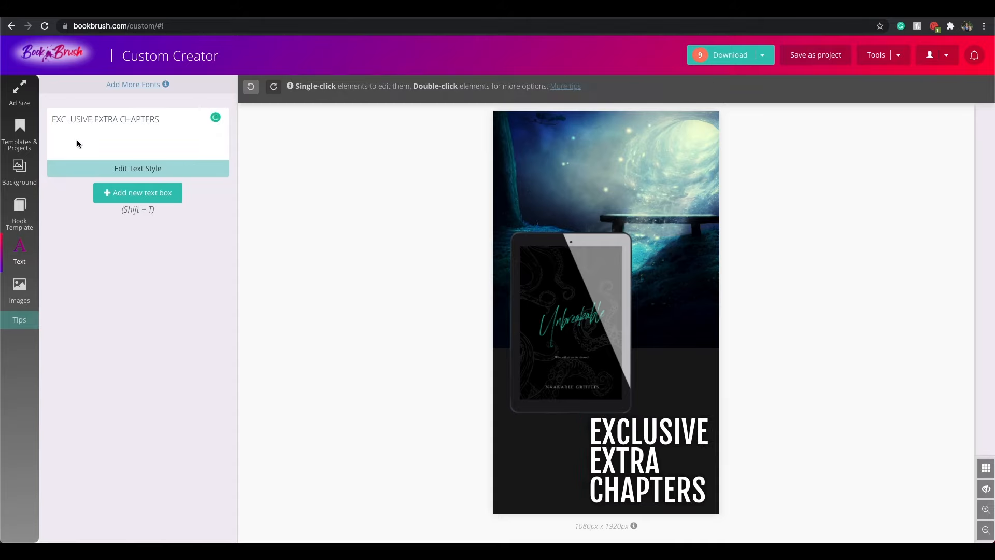
Add the delivered by bookfunnel stamp across the top of the design and shift the tablet mockup slightly up
{"action": "left_click", "coordinate": [19, 287]}
{"action": "scroll", "coordinate": [126, 257], "scroll_direction": "down", "scroll_amount": 5}
{"action": "left_click_drag", "start_coordinate": [567, 132], "coordinate": [583, 160]}
{"action": "left_click", "coordinate": [890, 279]}
{"action": "left_click_drag", "start_coordinate": [583, 288], "coordinate": [584, 271]}
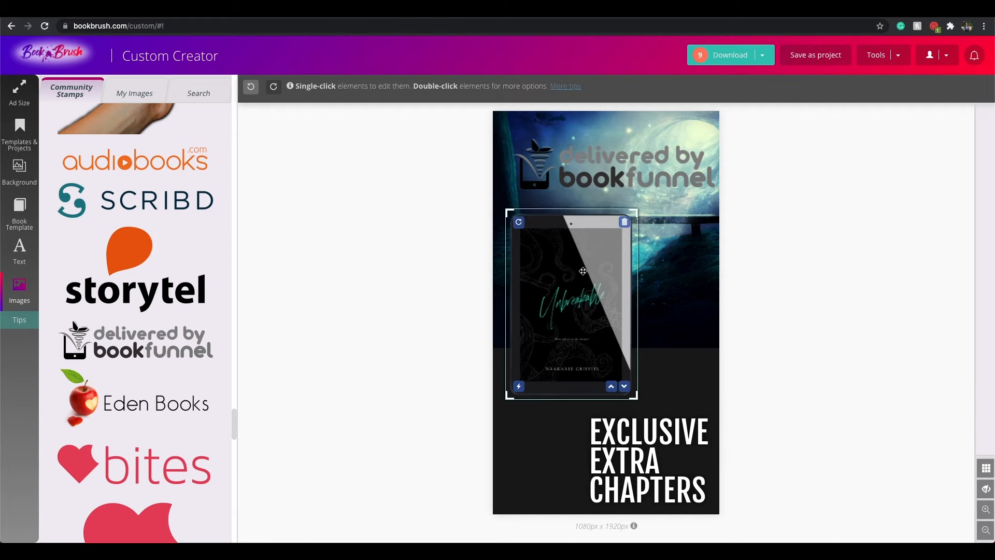
{"action": "left_click_drag", "start_coordinate": [667, 161], "coordinate": [665, 153]}
Replace the background with the dark nest-and-paper photo and shrink the tablet mockup to fit on the blank paper
{"action": "left_click", "coordinate": [19, 171]}
{"action": "left_click", "coordinate": [166, 233]}
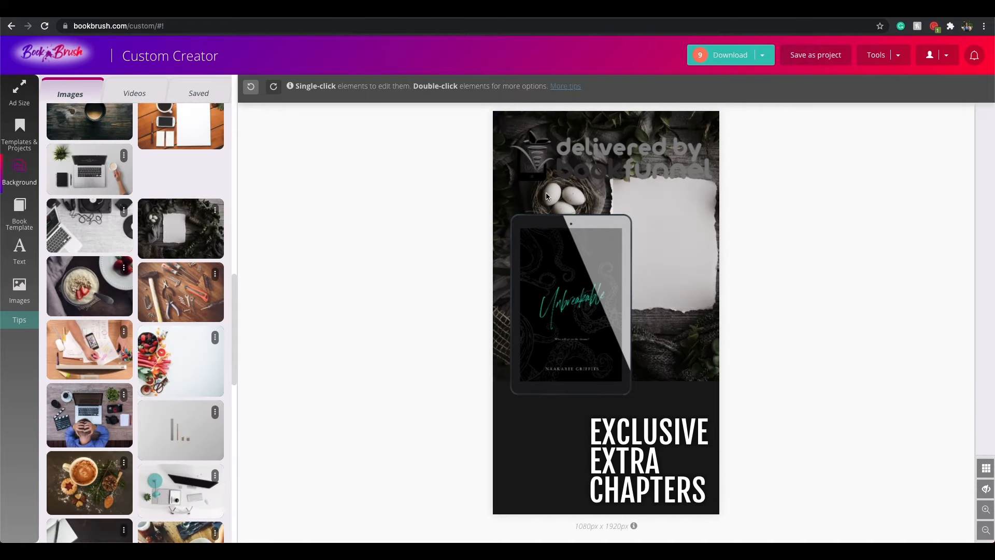
{"action": "left_click_drag", "start_coordinate": [555, 281], "coordinate": [633, 252]}
{"action": "left_click_drag", "start_coordinate": [584, 185], "coordinate": [611, 244]}
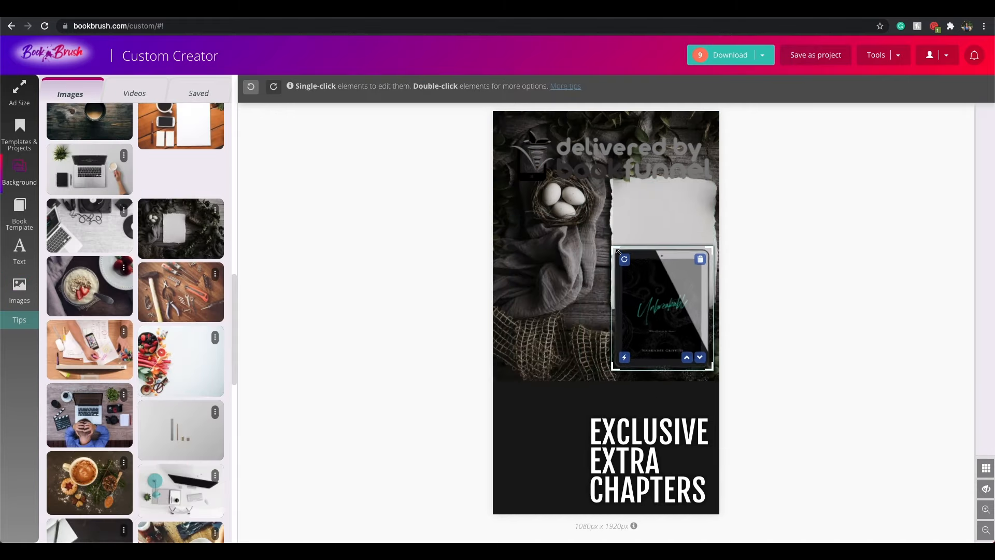
{"action": "left_click_drag", "start_coordinate": [679, 293], "coordinate": [681, 228]}
Shrink the bookfunnel stamp into the black area and widen the EXCLUSIVE EXTRA CHAPTERS text below it to two lines
{"action": "left_click_drag", "start_coordinate": [654, 172], "coordinate": [653, 431]}
{"action": "left_click_drag", "start_coordinate": [712, 389], "coordinate": [656, 404]}
{"action": "left_click_drag", "start_coordinate": [578, 418], "coordinate": [498, 441]}
{"action": "left_click", "coordinate": [664, 475]}
{"action": "left_click", "coordinate": [615, 387]}
{"action": "left_click_drag", "start_coordinate": [614, 388], "coordinate": [635, 428]}
Set the bookfunnel stamp's background colour to #000000
{"action": "left_click", "coordinate": [458, 86]}
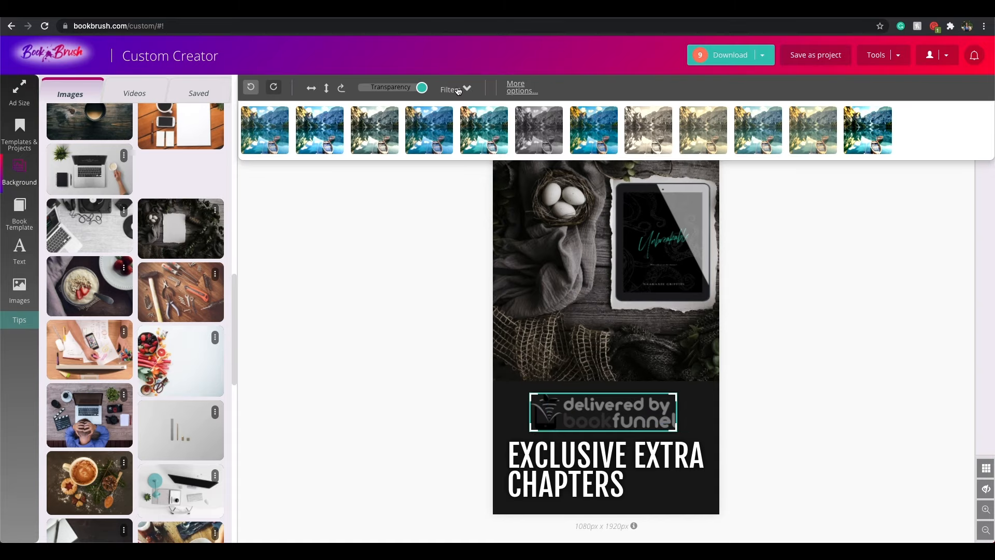
{"action": "left_click", "coordinate": [523, 84]}
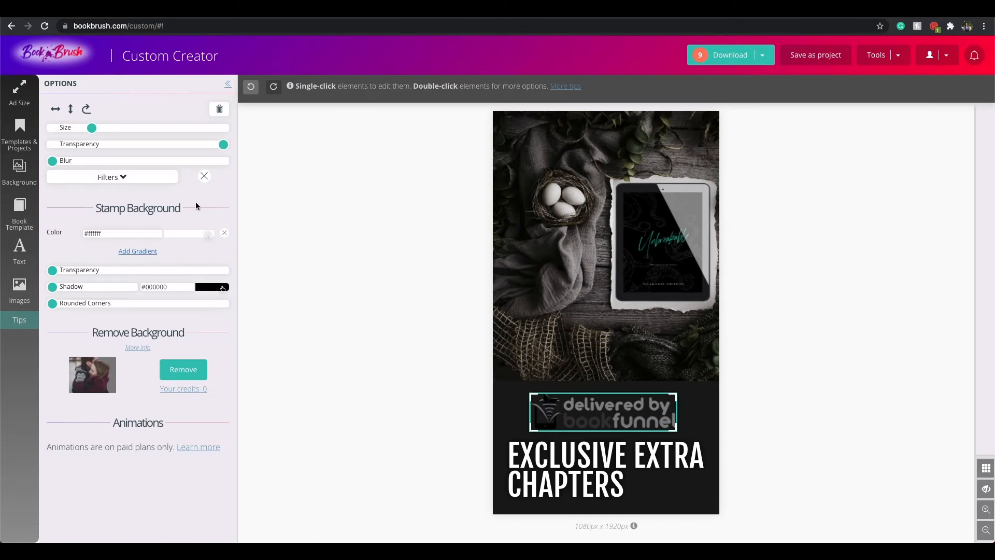
{"action": "left_click", "coordinate": [209, 235]}
{"action": "left_click", "coordinate": [239, 280]}
{"action": "left_click", "coordinate": [166, 242]}
{"action": "left_click", "coordinate": [194, 237]}
{"action": "left_click_drag", "start_coordinate": [166, 241], "coordinate": [305, 369]}
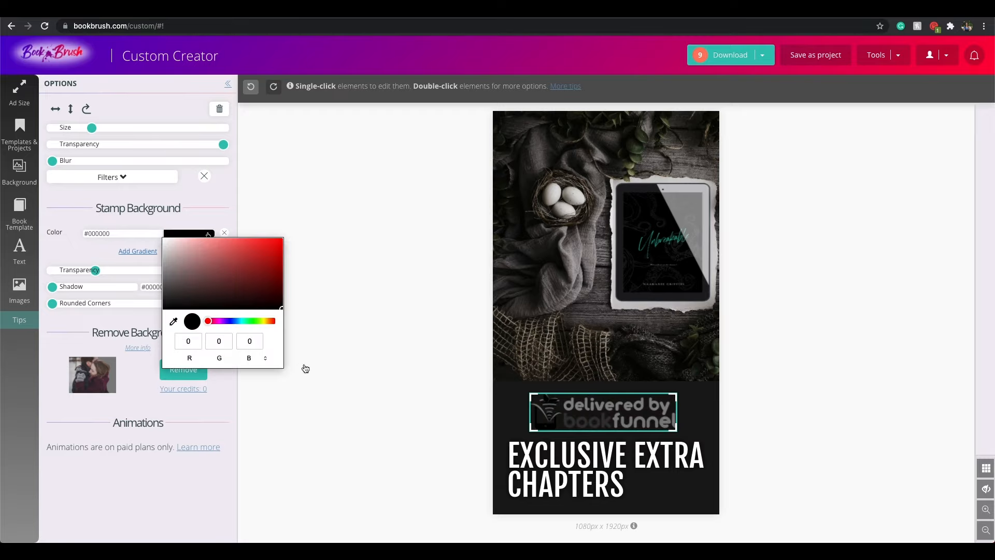
{"action": "left_click", "coordinate": [305, 369]}
Nudge the bookfunnel stamp slightly to the right and look through the community stamps for a backing shape
{"action": "left_click", "coordinate": [24, 296]}
{"action": "scroll", "coordinate": [197, 192], "scroll_direction": "down", "scroll_amount": 7}
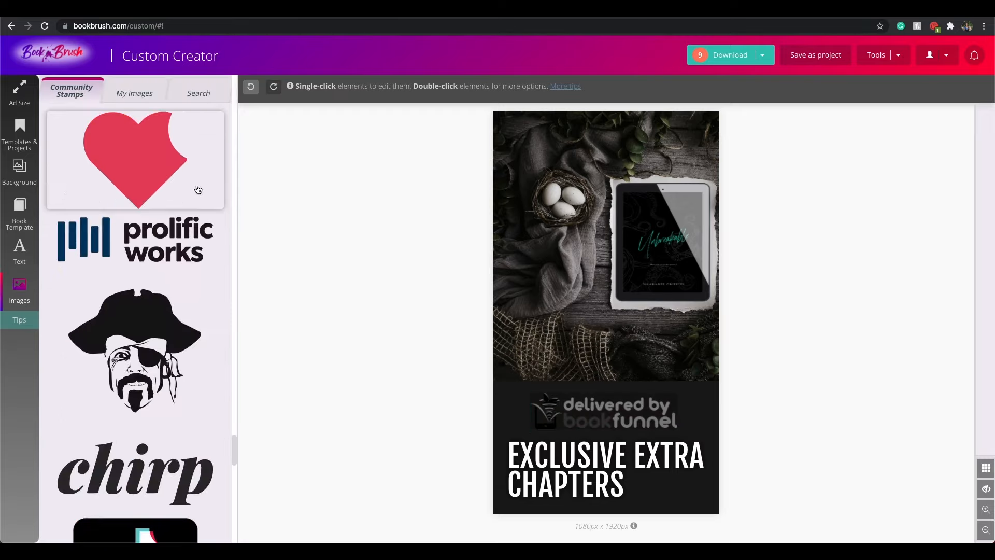
{"action": "mouse_move", "coordinate": [610, 408]}
{"action": "left_mouse_down"}
{"action": "mouse_move", "coordinate": [625, 279]}
{"action": "mouse_move", "coordinate": [612, 410]}
{"action": "left_mouse_up"}
{"action": "scroll", "coordinate": [197, 334], "scroll_direction": "down", "scroll_amount": 20}
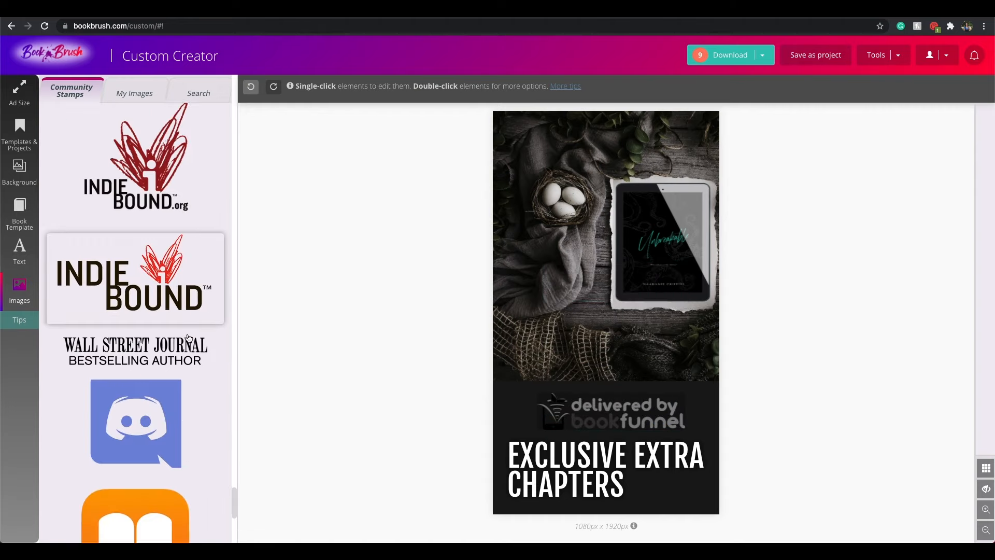
{"action": "left_click", "coordinate": [135, 479]}
{"action": "scroll", "coordinate": [129, 390], "scroll_direction": "down", "scroll_amount": 8}
{"action": "scroll", "coordinate": [128, 390], "scroll_direction": "down", "scroll_amount": 15}
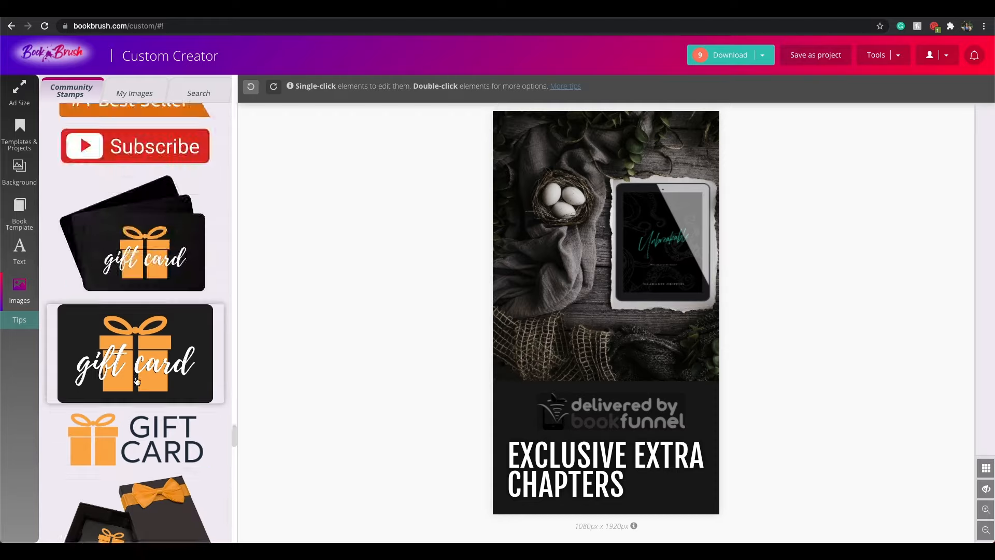
{"action": "scroll", "coordinate": [164, 325], "scroll_direction": "up", "scroll_amount": 5}
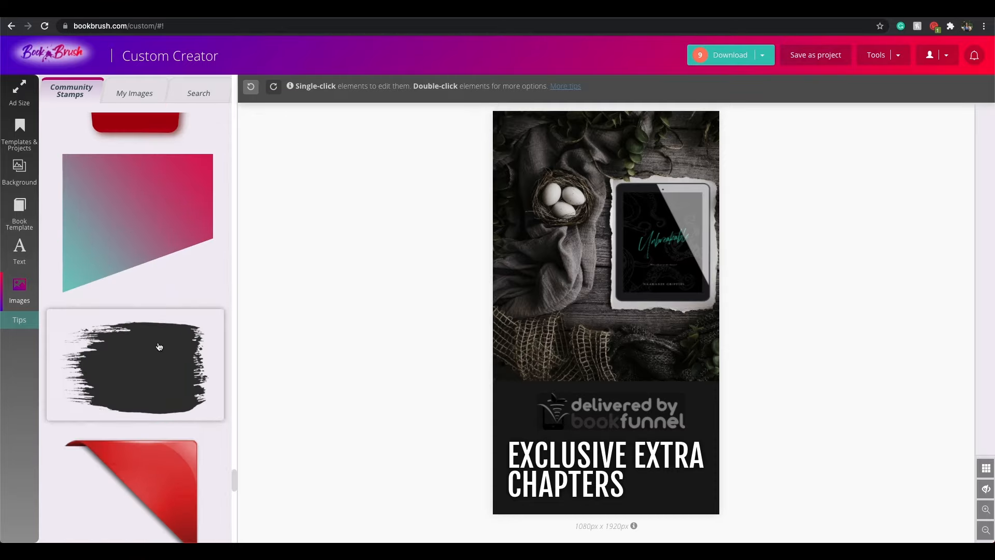
Add the dark brush-stroke stamp, enlarged, and layer it behind the bookfunnel logo
{"action": "mouse_move", "coordinate": [544, 143]}
{"action": "left_mouse_down"}
{"action": "mouse_move", "coordinate": [548, 408]}
{"action": "mouse_move", "coordinate": [761, 322]}
{"action": "left_mouse_up"}
{"action": "left_click", "coordinate": [552, 414]}
{"action": "left_click", "coordinate": [568, 426]}
{"action": "left_click_drag", "start_coordinate": [664, 409], "coordinate": [671, 482]}
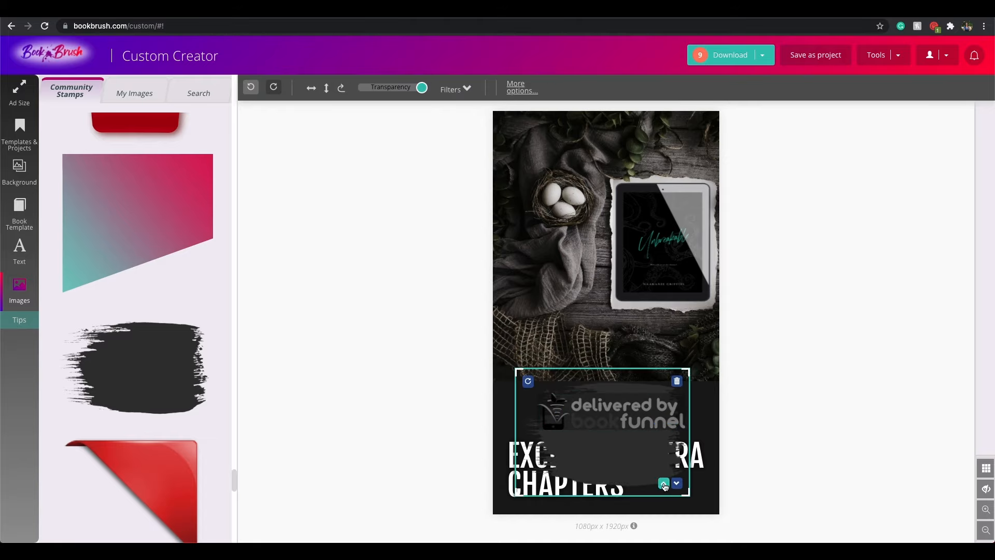
Layer the EXCLUSIVE EXTRA CHAPTERS text in front of the brush stroke
{"action": "left_click", "coordinate": [713, 476]}
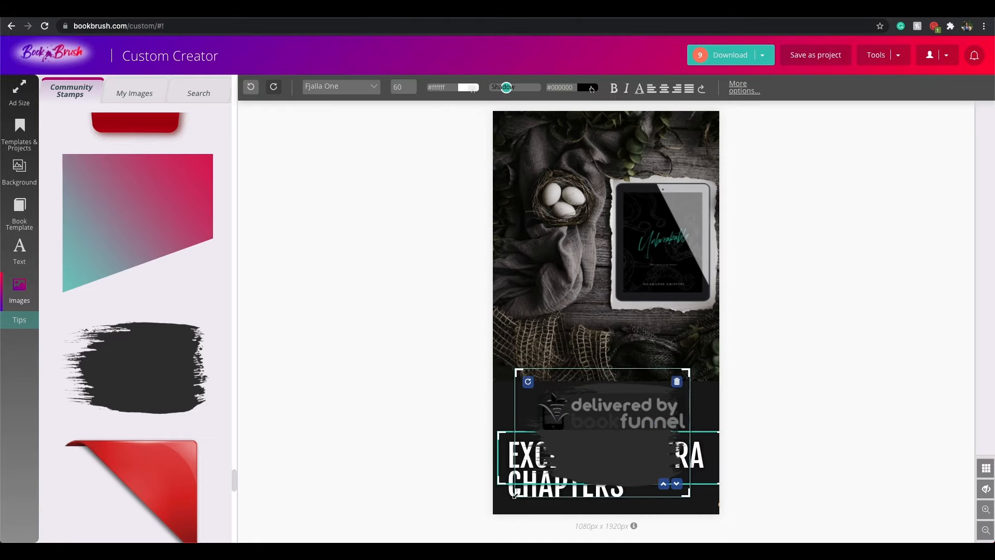
{"action": "left_click", "coordinate": [782, 457]}
{"action": "left_click", "coordinate": [513, 494]}
{"action": "mouse_move", "coordinate": [617, 456]}
{"action": "left_mouse_down"}
{"action": "mouse_move", "coordinate": [529, 374]}
{"action": "mouse_move", "coordinate": [632, 468]}
{"action": "left_mouse_up"}
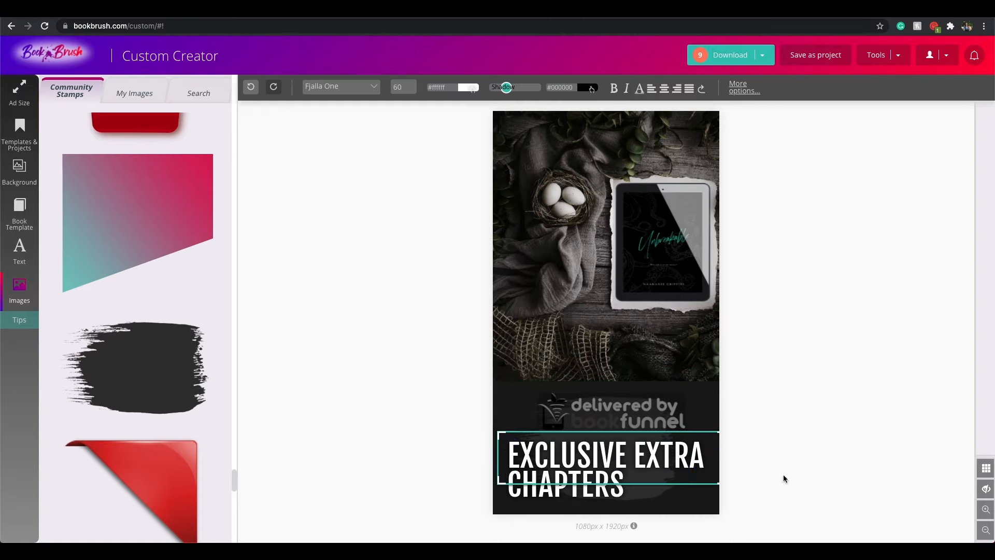
Try a dark red shadow colour, #661a1a, on the dark brush-stroke stamp
{"action": "left_click", "coordinate": [442, 367]}
{"action": "left_click", "coordinate": [524, 410]}
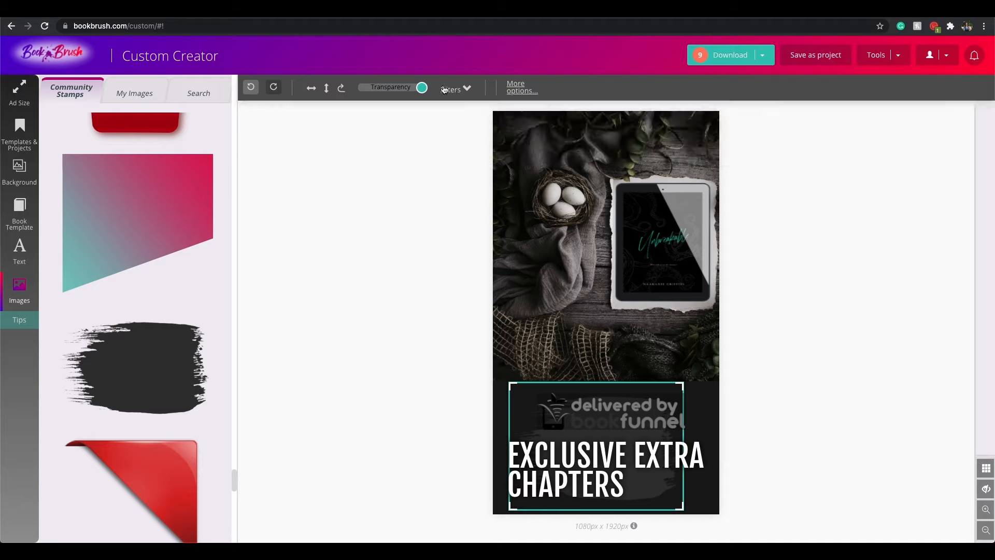
{"action": "left_click", "coordinate": [519, 91]}
{"action": "left_click", "coordinate": [216, 288]}
{"action": "left_click", "coordinate": [284, 334]}
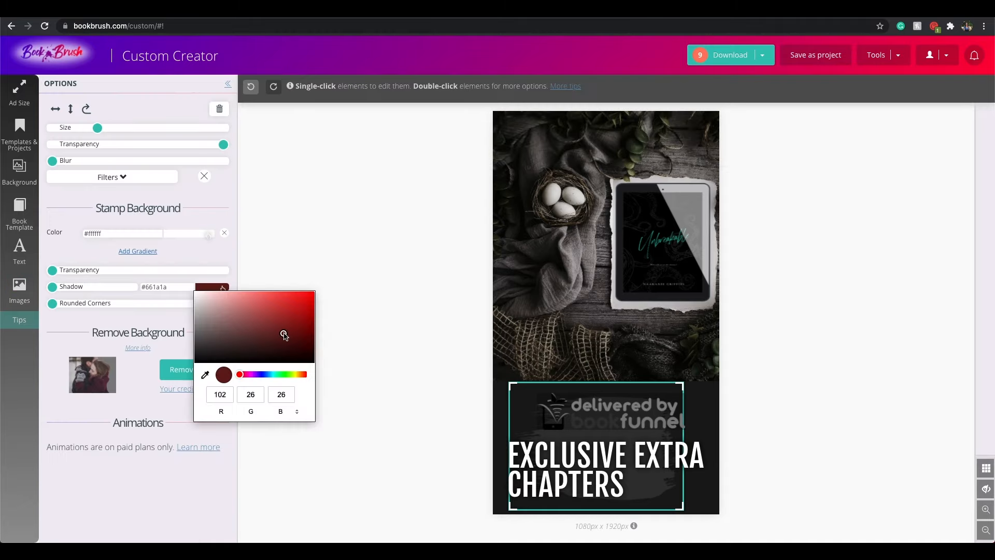
Try a reddish stamp background behind the dark brush stroke
{"action": "left_click", "coordinate": [130, 386]}
{"action": "left_click", "coordinate": [118, 177]}
{"action": "left_click", "coordinate": [344, 243]}
{"action": "left_click", "coordinate": [177, 234]}
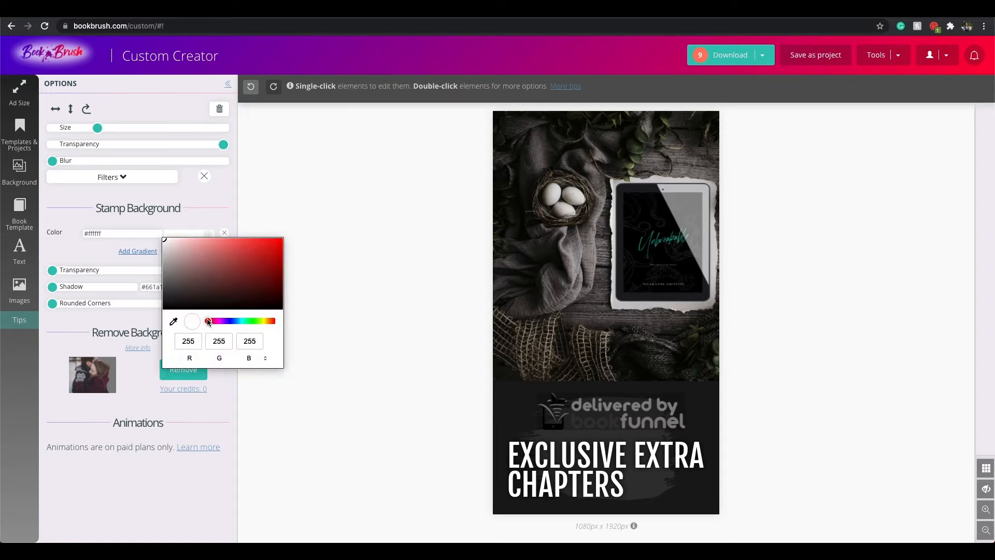
{"action": "left_click_drag", "start_coordinate": [216, 267], "coordinate": [253, 288]}
Delete the brush-stroke stamp from behind the bookfunnel logo
{"action": "left_click", "coordinate": [503, 123]}
{"action": "left_click", "coordinate": [522, 417]}
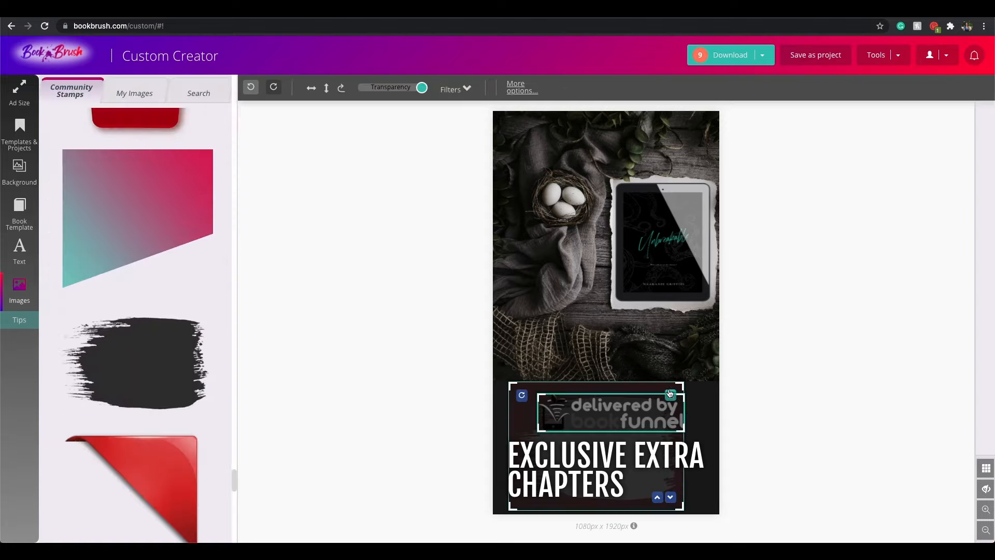
{"action": "left_click", "coordinate": [922, 472]}
Try the slanted red banner stamp, enlarged, in the design's upper-left corner, then remove it
{"action": "scroll", "coordinate": [122, 304], "scroll_direction": "down", "scroll_amount": 10}
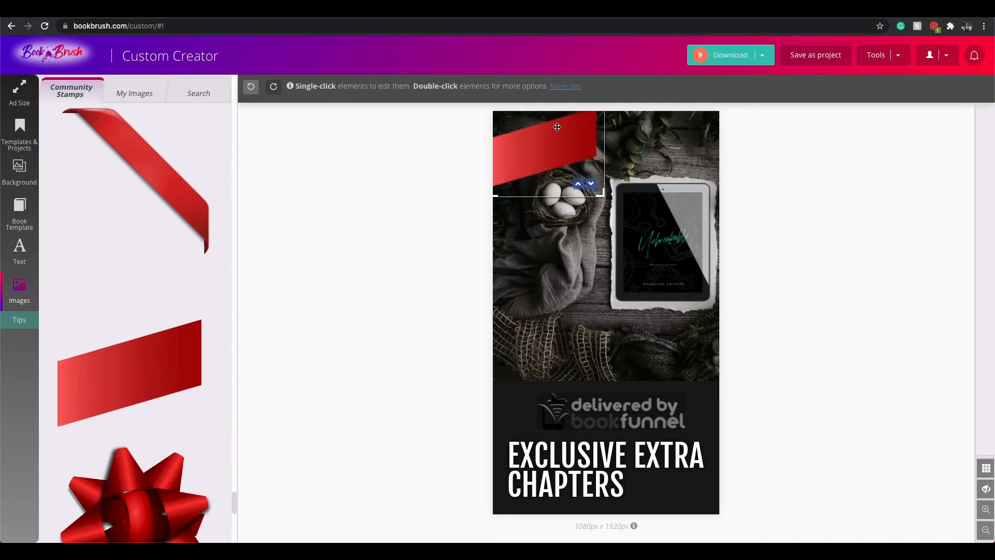
{"action": "left_click_drag", "start_coordinate": [601, 199], "coordinate": [650, 235]}
{"action": "mouse_move", "coordinate": [569, 162]}
{"action": "left_mouse_down"}
{"action": "mouse_move", "coordinate": [573, 176]}
{"action": "mouse_move", "coordinate": [575, 158]}
{"action": "left_mouse_up"}
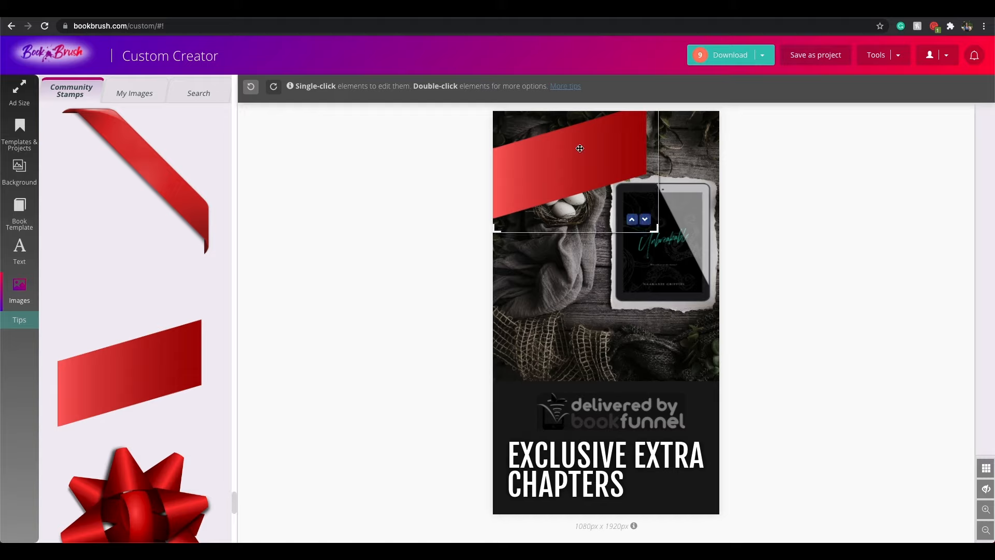
{"action": "left_click", "coordinate": [580, 148]}
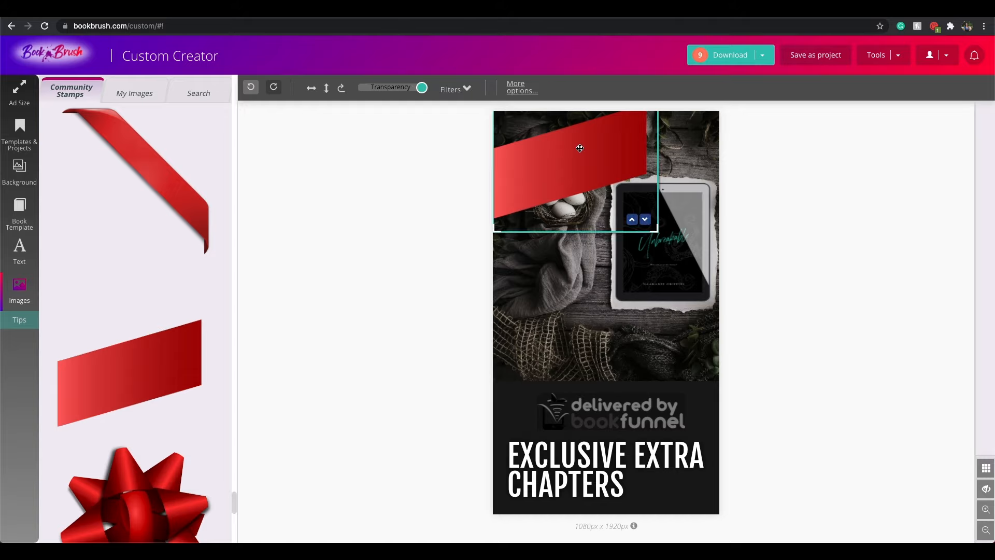
{"action": "left_click_drag", "start_coordinate": [591, 141], "coordinate": [613, 202]}
{"action": "left_click", "coordinate": [666, 131]}
Add the blue circle stamp with the white outline, enlarged and partly cropped by the design's upper-left corner
{"action": "scroll", "coordinate": [182, 278], "scroll_direction": "down", "scroll_amount": 10}
{"action": "scroll", "coordinate": [155, 373], "scroll_direction": "up", "scroll_amount": 15}
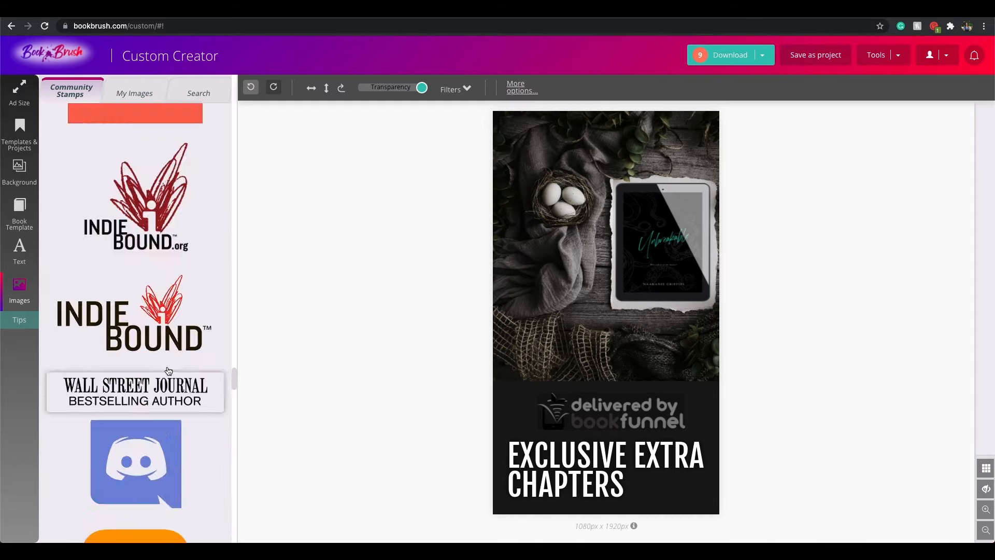
{"action": "left_click", "coordinate": [136, 189]}
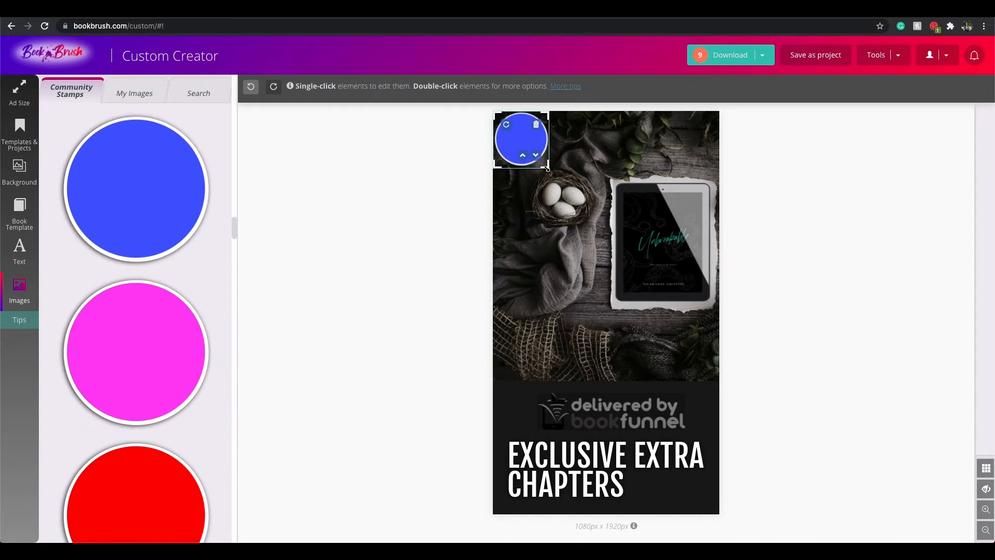
{"action": "left_click", "coordinate": [527, 163]}
{"action": "left_click_drag", "start_coordinate": [556, 221], "coordinate": [598, 228]}
{"action": "left_click", "coordinate": [308, 239]}
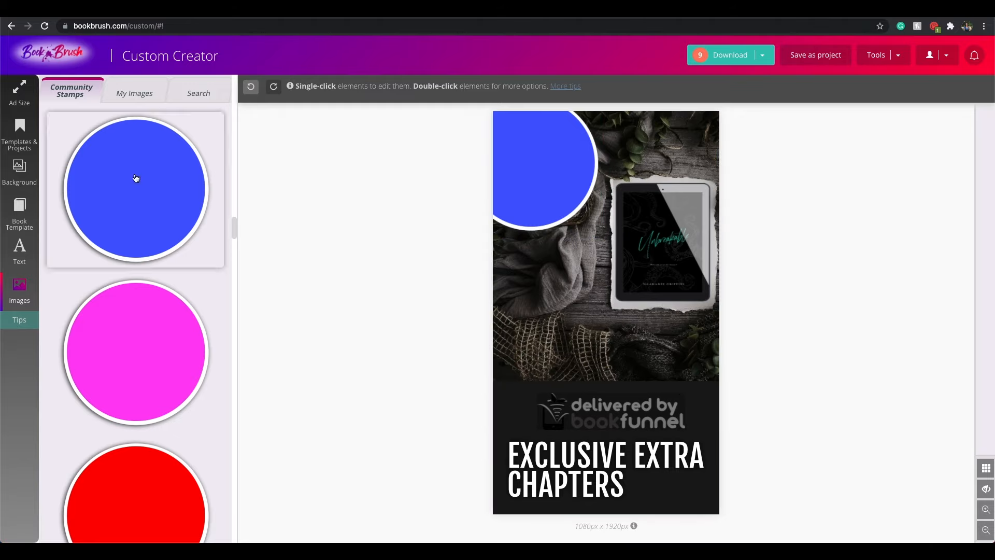
Add a second text box reading NEWSLETTER SUBSCRIBER GIFT over the blue circle
{"action": "left_click", "coordinate": [20, 251]}
{"action": "left_click_drag", "start_coordinate": [167, 120], "coordinate": [50, 120]}
{"action": "left_click", "coordinate": [138, 193]}
{"action": "left_click_drag", "start_coordinate": [587, 164], "coordinate": [545, 167]}
{"action": "left_click_drag", "start_coordinate": [167, 188], "coordinate": [50, 193]}
{"action": "type", "text": "N"}
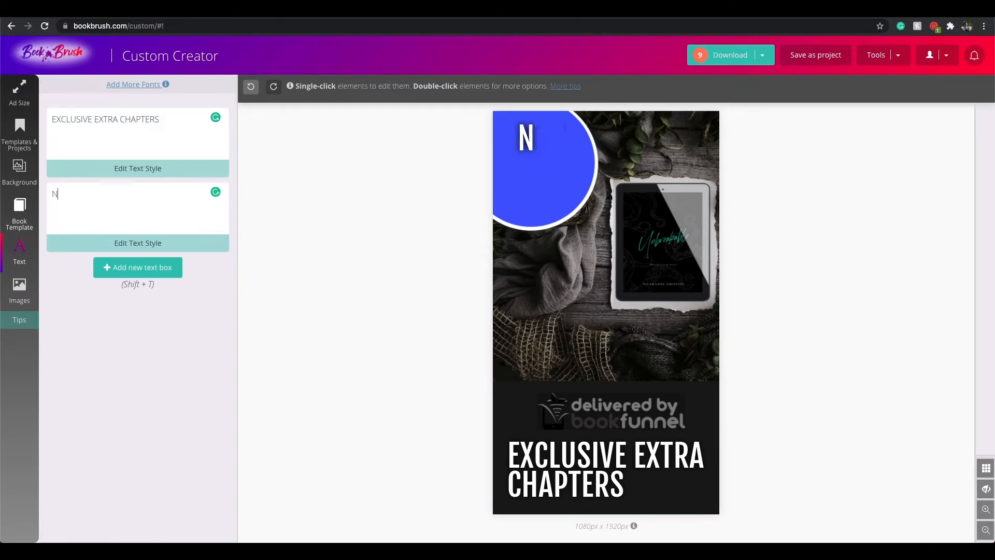
{"action": "type", "text": "EWSLETTER SUBSCRIBER"}
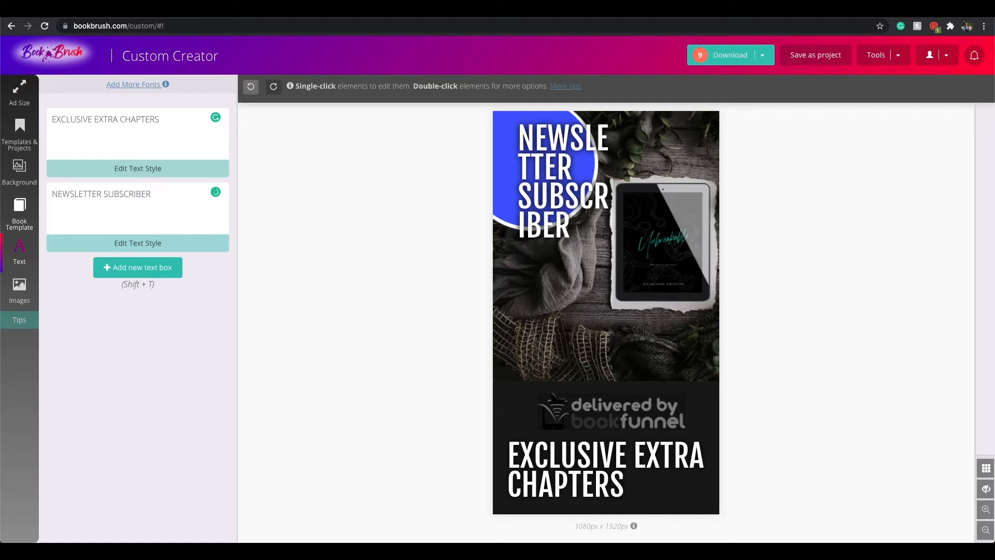
Widen the NEWSLETTER SUBSCRIBER GIFT text box so its words stay whole, and shift it towards the circle
{"action": "left_click_drag", "start_coordinate": [617, 218], "coordinate": [707, 219]}
{"action": "left_click_drag", "start_coordinate": [654, 174], "coordinate": [636, 174]}
{"action": "left_click_drag", "start_coordinate": [688, 115], "coordinate": [681, 140]}
{"action": "left_click_drag", "start_coordinate": [617, 179], "coordinate": [614, 161]}
{"action": "left_click", "coordinate": [489, 175]}
Set the NEWSLETTER SUBSCRIBER GIFT text to size 33 and fit its box inside the blue circle
{"action": "left_click", "coordinate": [524, 165]}
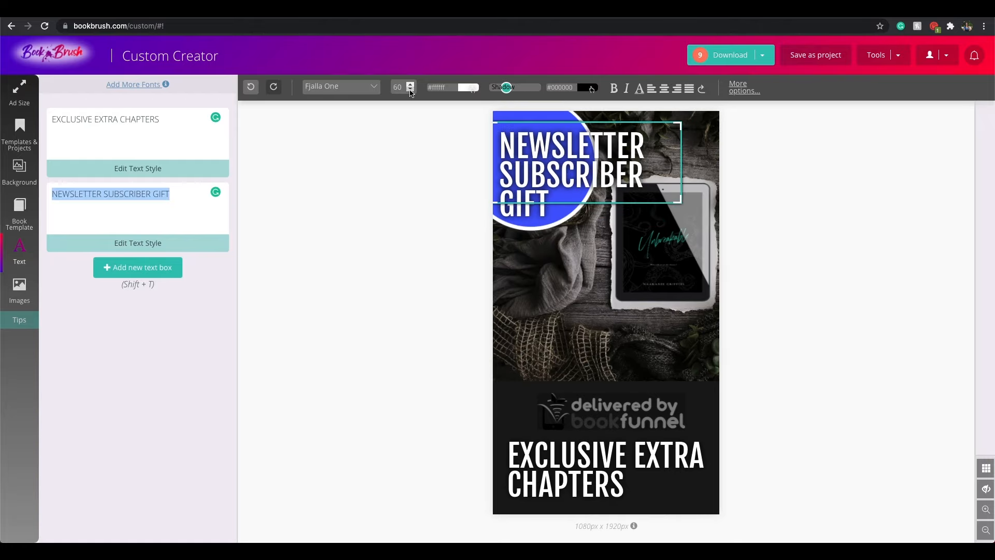
{"action": "left_click", "coordinate": [409, 90]}
{"action": "left_click_drag", "start_coordinate": [681, 170], "coordinate": [600, 172]}
{"action": "left_click", "coordinate": [410, 84]}
{"action": "left_click", "coordinate": [410, 89]}
{"action": "left_click_drag", "start_coordinate": [542, 161], "coordinate": [547, 175]}
{"action": "left_click", "coordinate": [416, 177]}
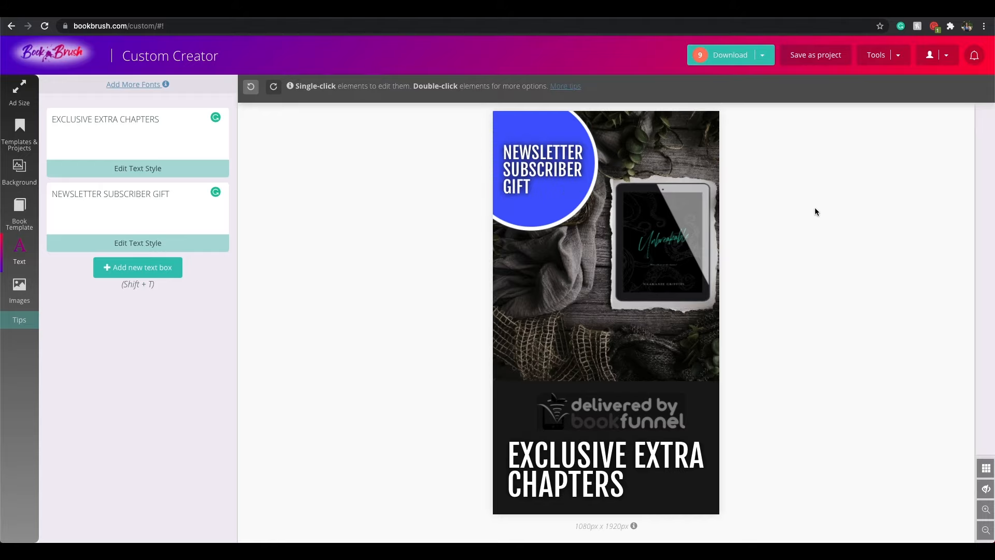
Replace the circle's text with WEBSITE MEMBER GIFT
{"action": "left_click", "coordinate": [579, 187]}
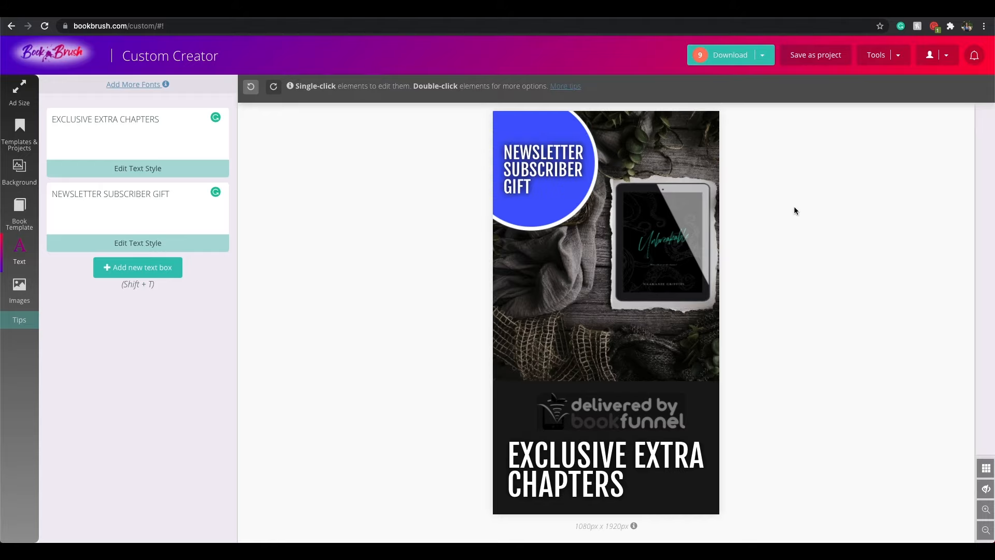
{"action": "left_click", "coordinate": [540, 188]}
{"action": "type", "text": "WEBSI"}
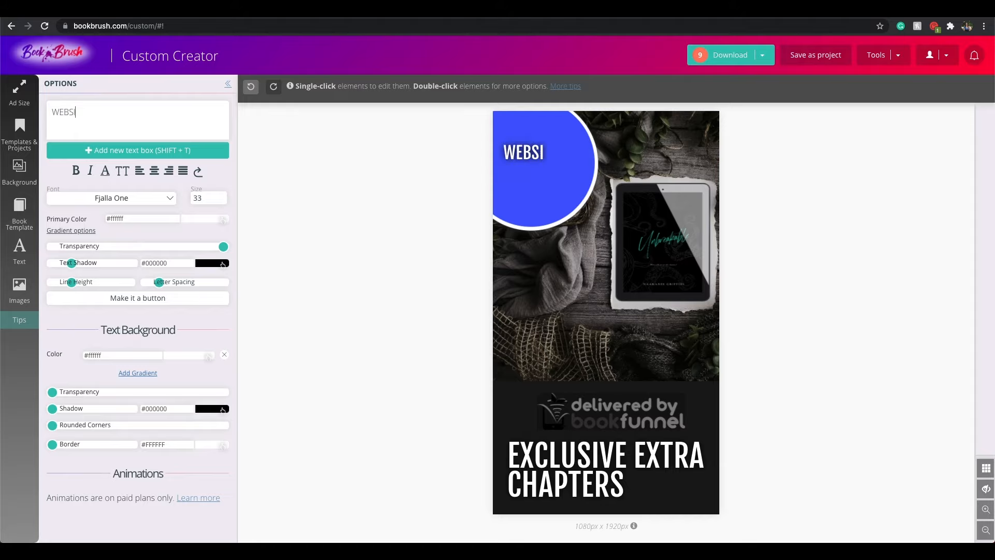
Enlarge the WEBSITE MEMBER GIFT text to size 44 and reposition it within the blue circle
{"action": "left_click", "coordinate": [514, 173]}
{"action": "left_click", "coordinate": [408, 86]}
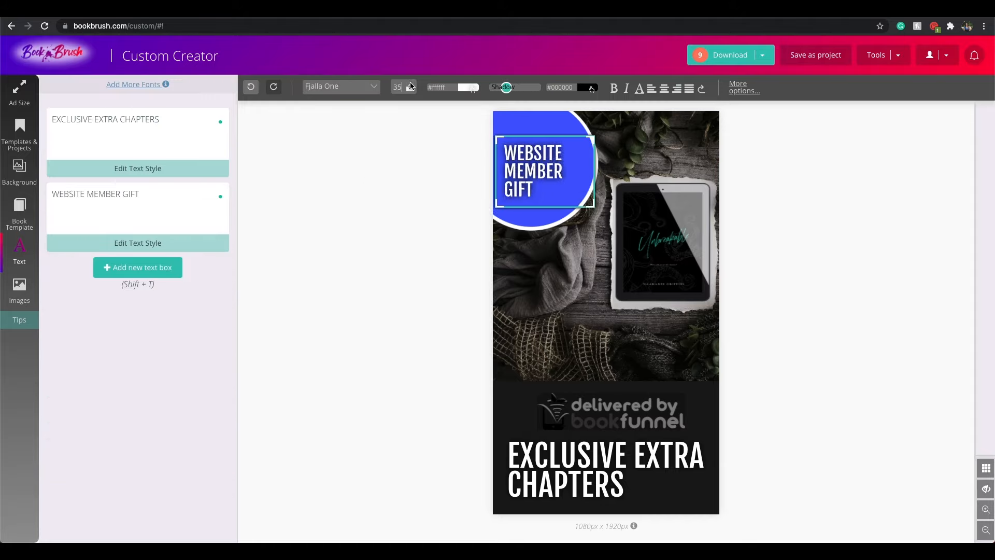
{"action": "left_click", "coordinate": [408, 85]}
{"action": "left_click", "coordinate": [408, 89]}
{"action": "left_click_drag", "start_coordinate": [518, 177], "coordinate": [518, 167]}
{"action": "left_click", "coordinate": [422, 190]}
{"action": "left_click", "coordinate": [531, 170]}
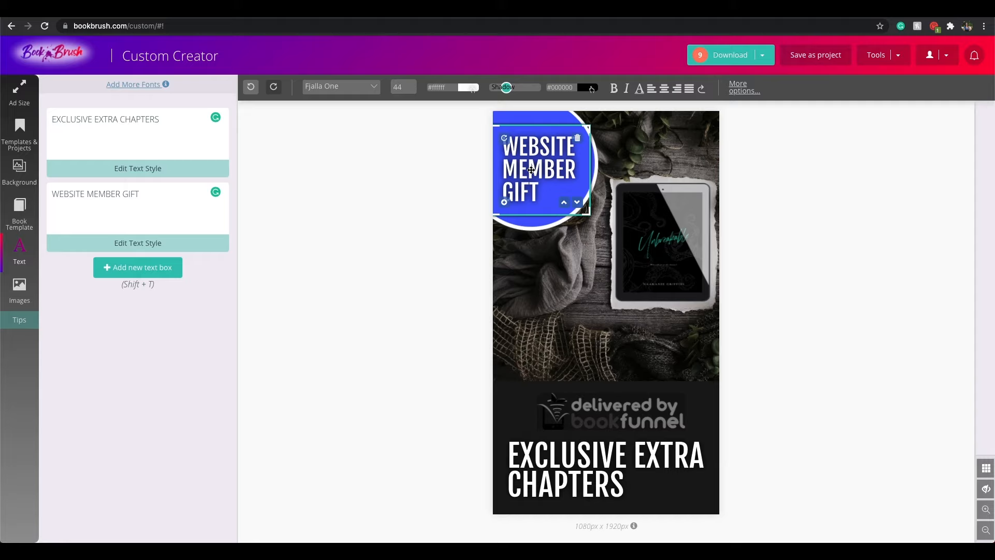
{"action": "left_click", "coordinate": [431, 156]}
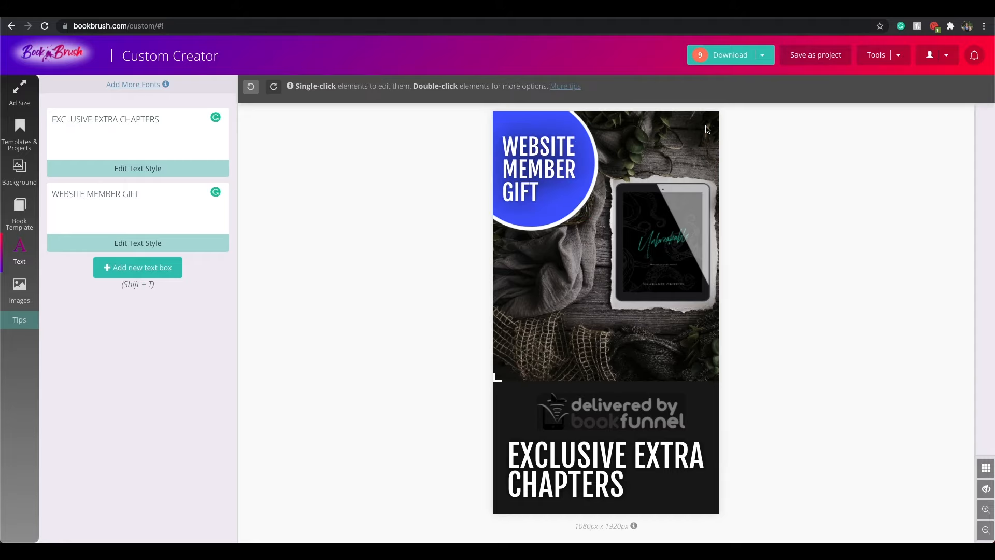
Download the WEBSITE MEMBER GIFT design and save it to the computer
{"action": "double_click", "coordinate": [564, 214]}
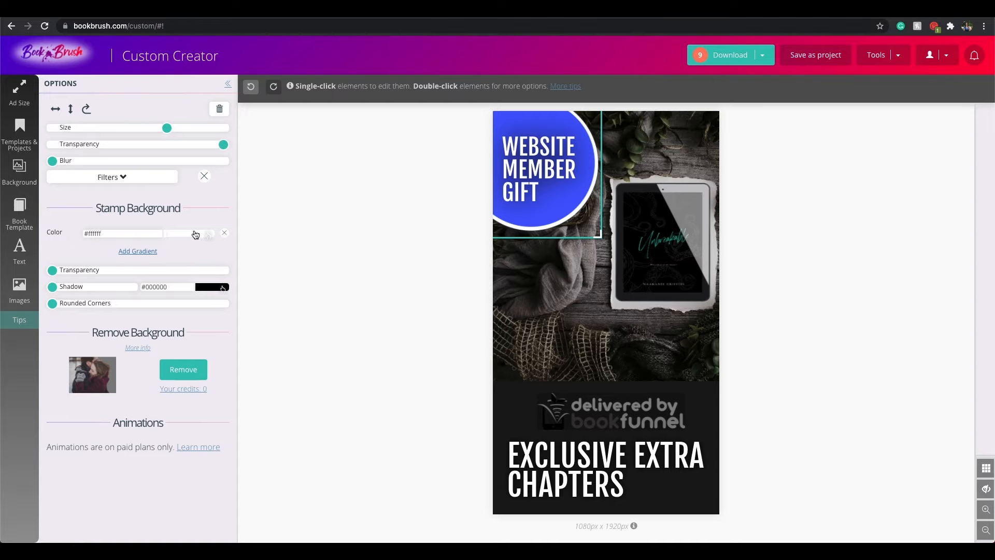
{"action": "left_click", "coordinate": [731, 55]}
{"action": "left_click", "coordinate": [708, 93]}
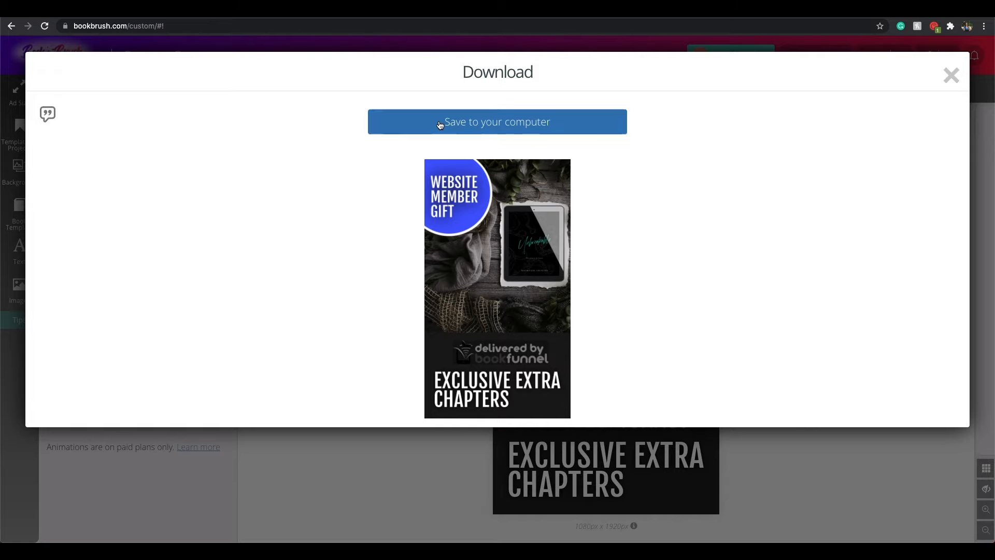
{"action": "left_click", "coordinate": [498, 122]}
Open the downloaded BookBrush PNG in the image viewer, inspect it, and close it
{"action": "left_click", "coordinate": [79, 532]}
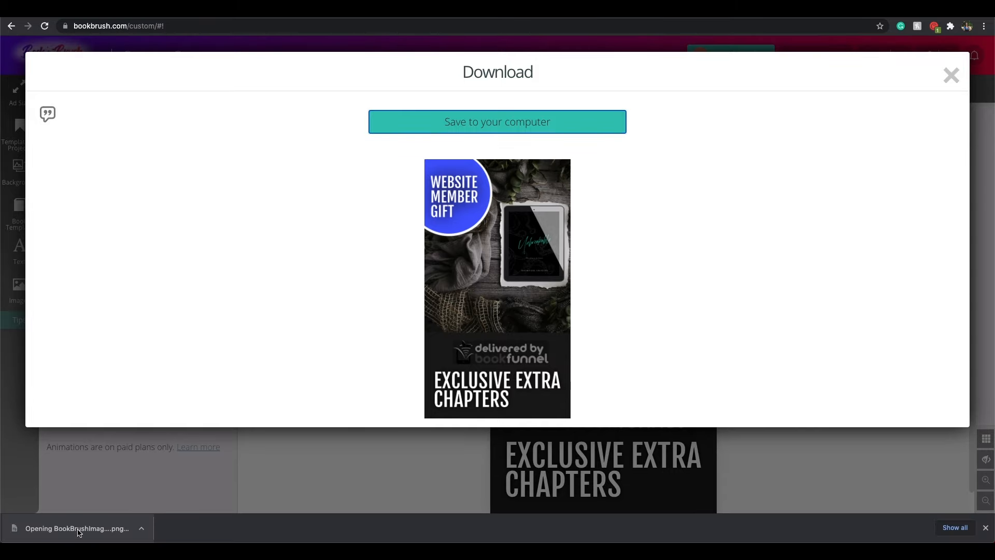
{"action": "left_click", "coordinate": [78, 8]}
{"action": "left_click", "coordinate": [87, 86]}
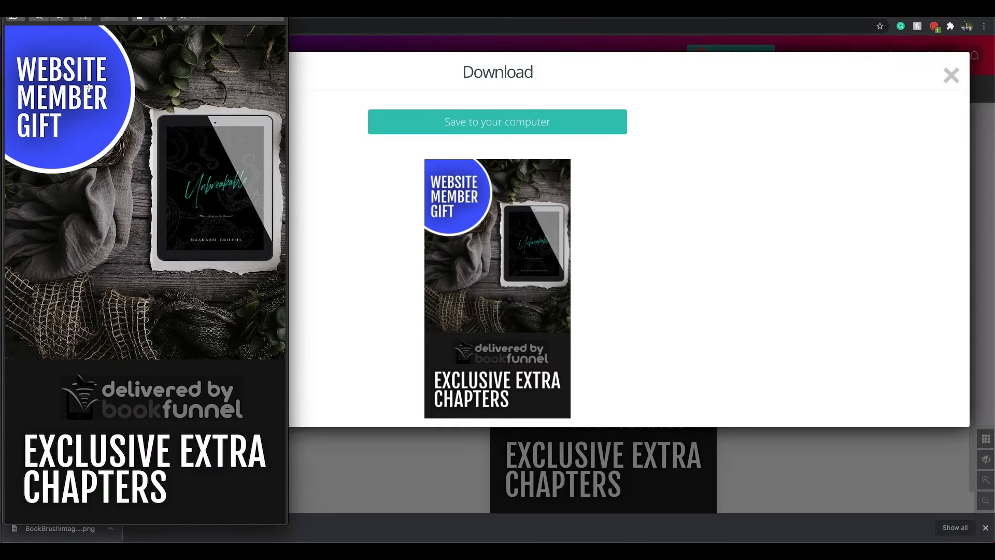
{"action": "left_click", "coordinate": [159, 42]}
{"action": "key", "text": "Escape"}
{"action": "key", "text": "Escape"}
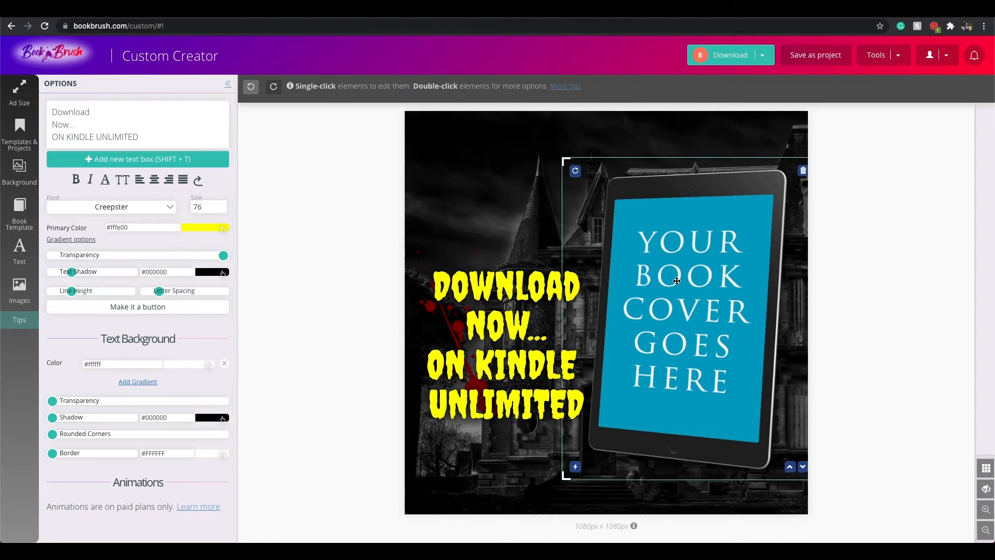
Move the DOWNLOAD NOW... ON KINDLE UNLIMITED text lower beside the tablet mockup
{"action": "left_click_drag", "start_coordinate": [511, 282], "coordinate": [511, 364]}
{"action": "left_click", "coordinate": [285, 342]}
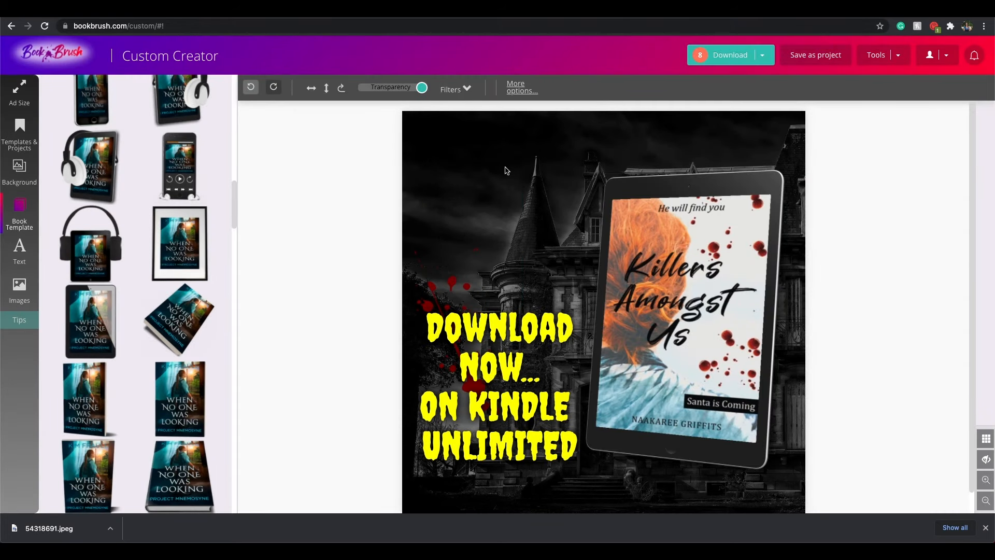
{"action": "scroll", "coordinate": [931, 308], "scroll_direction": "down", "scroll_amount": 1}
Set the DOWNLOAD NOW... ON KINDLE UNLIMITED text's primary colour to green #00ff2a
{"action": "left_click", "coordinate": [497, 342]}
{"action": "left_click", "coordinate": [468, 87]}
{"action": "left_click_drag", "start_coordinate": [511, 179], "coordinate": [548, 177]}
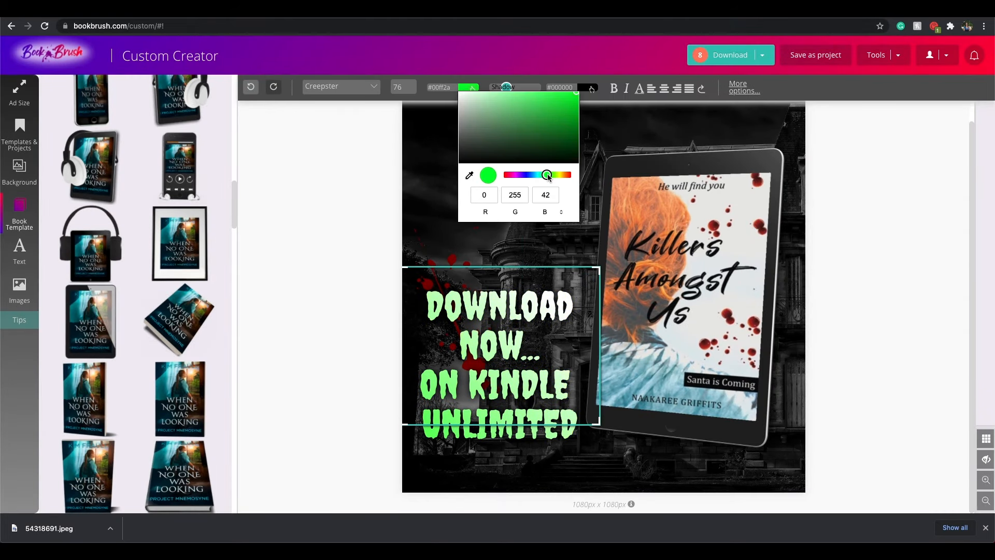
{"action": "left_click", "coordinate": [332, 253]}
Move the DOWNLOAD NOW... text higher beside the tablet and set its primary colour to orange #ff8800
{"action": "left_click_drag", "start_coordinate": [536, 322], "coordinate": [534, 275]}
{"action": "left_click", "coordinate": [375, 346]}
{"action": "left_click", "coordinate": [414, 337]}
{"action": "left_click", "coordinate": [468, 87]}
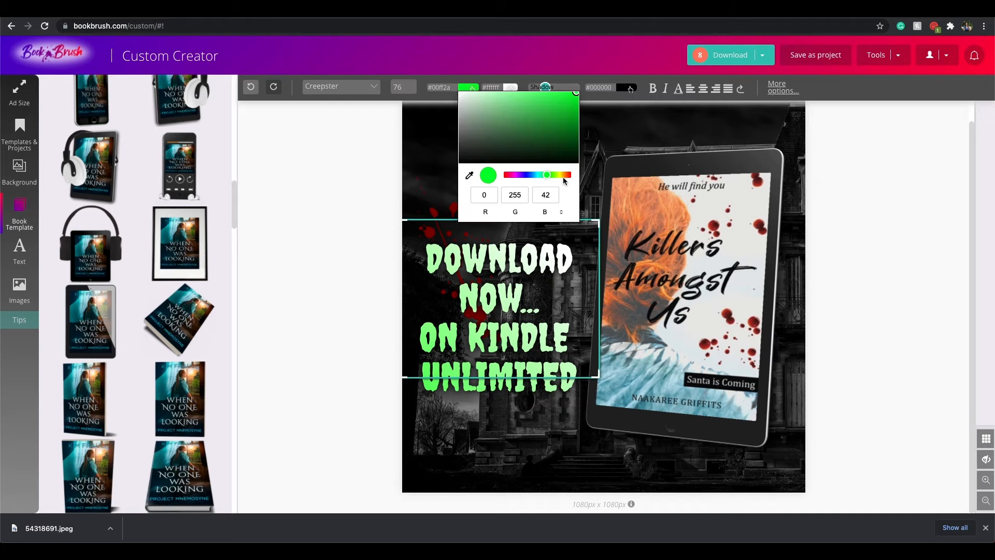
{"action": "left_click", "coordinate": [564, 176]}
{"action": "left_click", "coordinate": [569, 105]}
{"action": "left_click", "coordinate": [328, 285]}
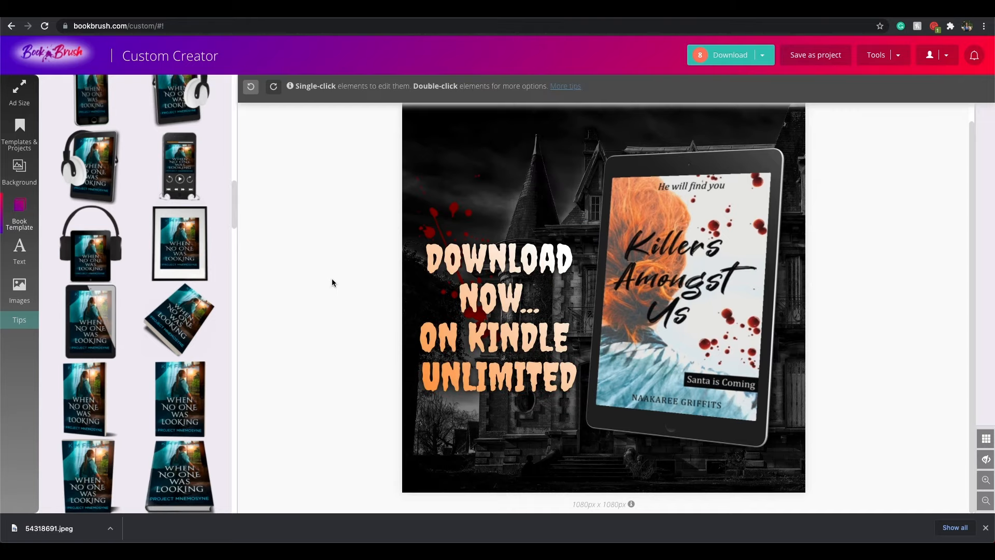
Save the Kindle Unlimited promo image to the computer and open the downloaded PNG to check it
{"action": "left_click", "coordinate": [497, 122]}
{"action": "left_click", "coordinate": [59, 529]}
{"action": "left_click", "coordinate": [71, 3]}
{"action": "left_click", "coordinate": [81, 37]}
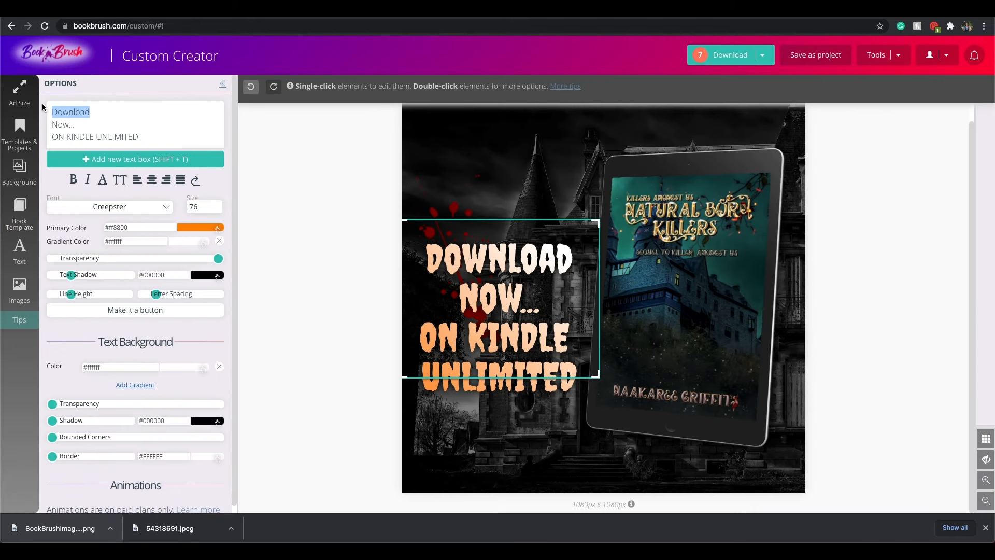
Change the promo text to PRE ORDER Now..., removing the ON KINDLE UNLIMITED line
{"action": "key", "text": "BackSpace"}
{"action": "type", "text": "PRE ORDER"}
{"action": "left_click", "coordinate": [360, 201]}
{"action": "left_click", "coordinate": [179, 132]}
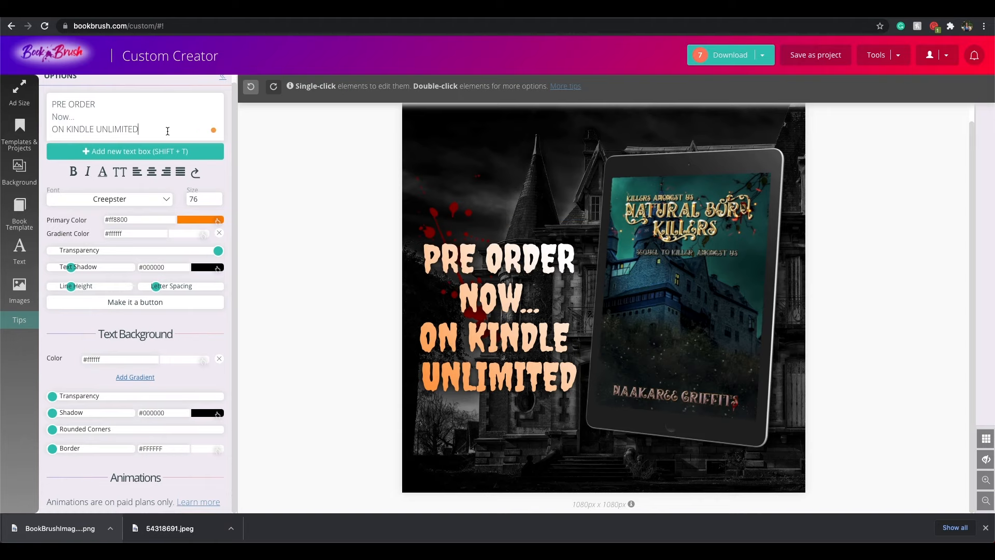
{"action": "left_click_drag", "start_coordinate": [178, 131], "coordinate": [51, 132]}
{"action": "key", "text": "BackSpace"}
{"action": "left_click", "coordinate": [333, 283]}
Try a different primary colour on the PRE ORDER NOW... text
{"action": "left_click", "coordinate": [487, 290]}
{"action": "left_click", "coordinate": [468, 88]}
{"action": "left_click", "coordinate": [546, 175]}
{"action": "left_click_drag", "start_coordinate": [573, 109], "coordinate": [463, 93]}
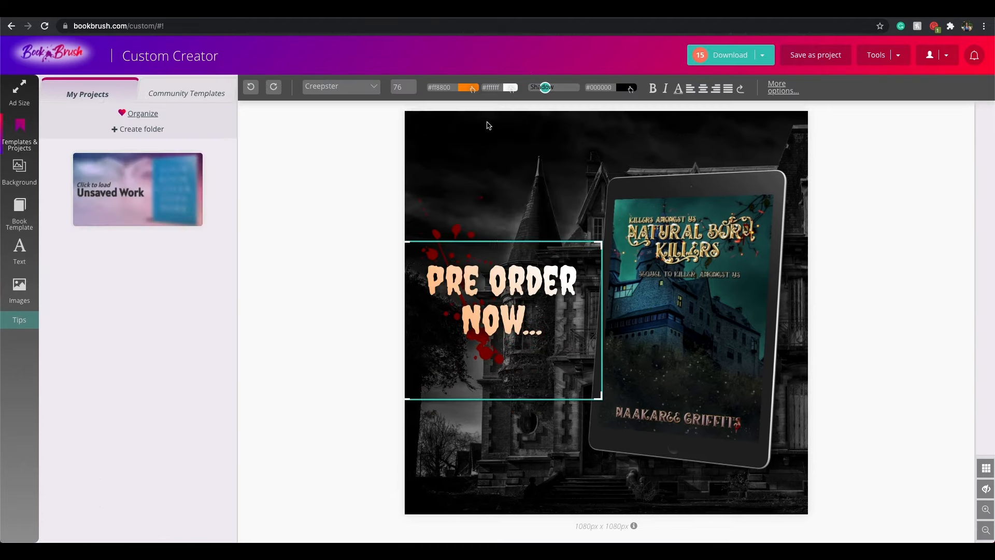
Set the PRE ORDER NOW... text's primary colour to green #4ae212
{"action": "left_click", "coordinate": [471, 88]}
{"action": "left_click", "coordinate": [471, 88]}
{"action": "left_click", "coordinate": [471, 88]}
{"action": "left_click", "coordinate": [552, 176]}
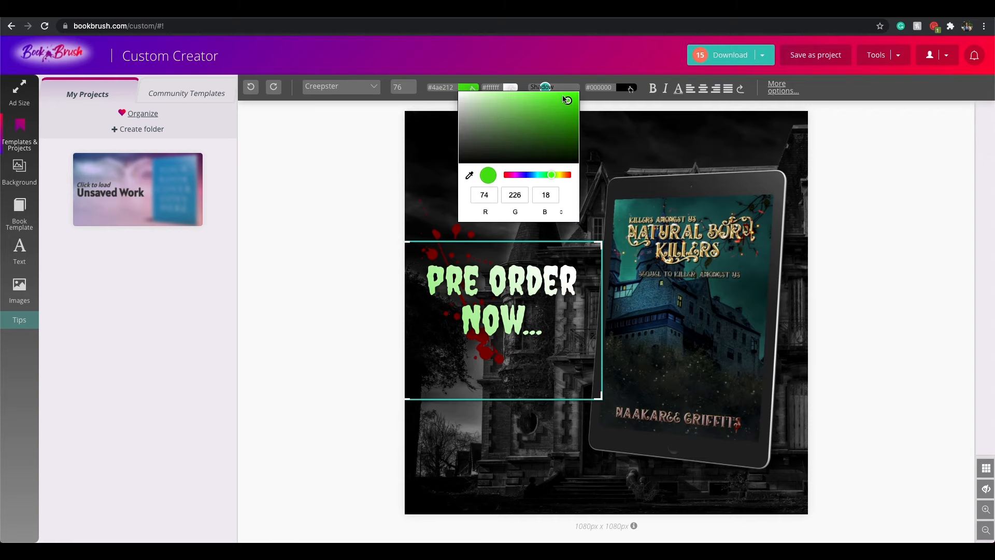
{"action": "left_click", "coordinate": [469, 127]}
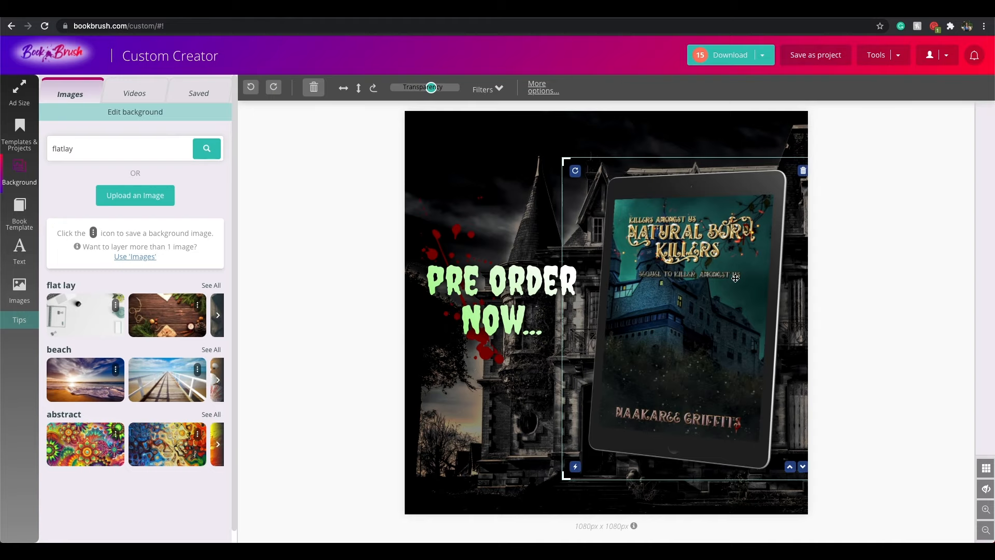
Try a different filter on the mansion background of the PRE ORDER NOW... graphic
{"action": "left_click", "coordinate": [487, 89]}
{"action": "left_click", "coordinate": [853, 128]}
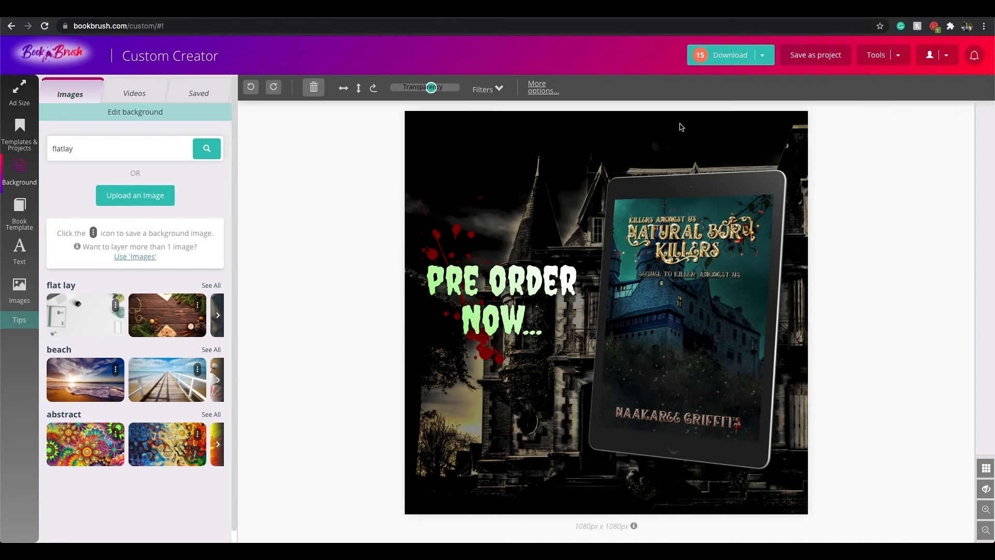
{"action": "left_click", "coordinate": [484, 90]}
{"action": "left_click", "coordinate": [490, 92]}
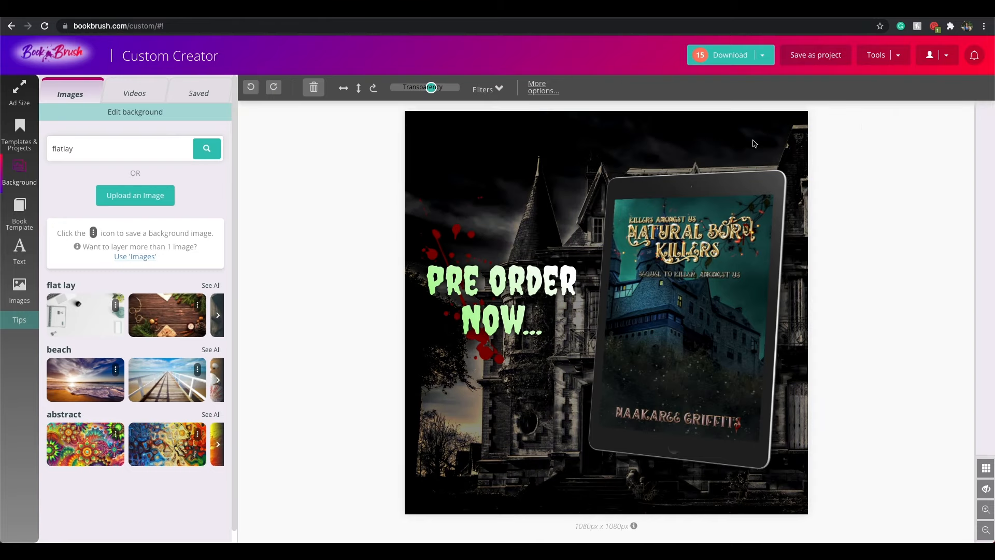
Nudge the tablet mockup slightly lower on the PRE ORDER NOW... graphic and preview its download
{"action": "left_click_drag", "start_coordinate": [690, 310], "coordinate": [691, 319]}
{"action": "left_click", "coordinate": [959, 279]}
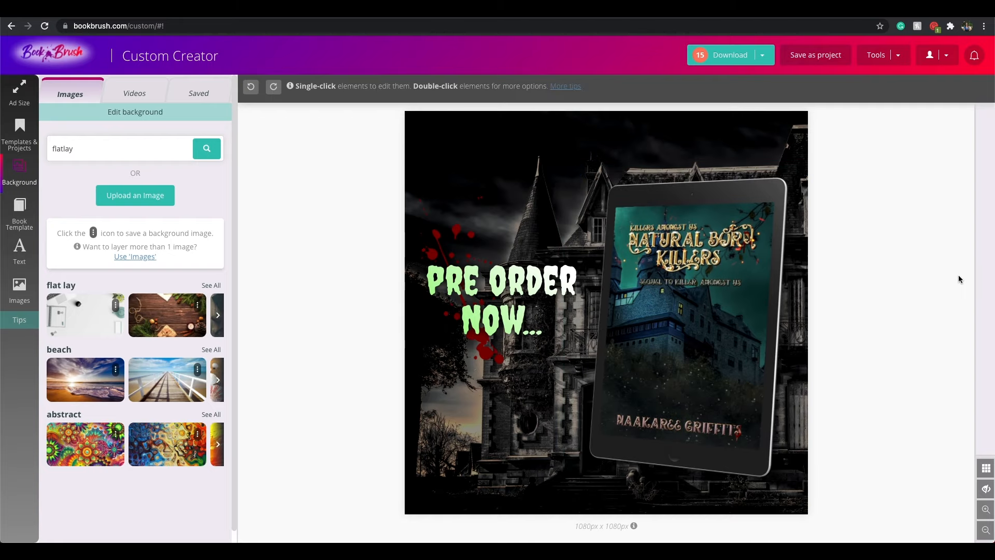
{"action": "left_click", "coordinate": [730, 55]}
{"action": "left_click", "coordinate": [674, 78]}
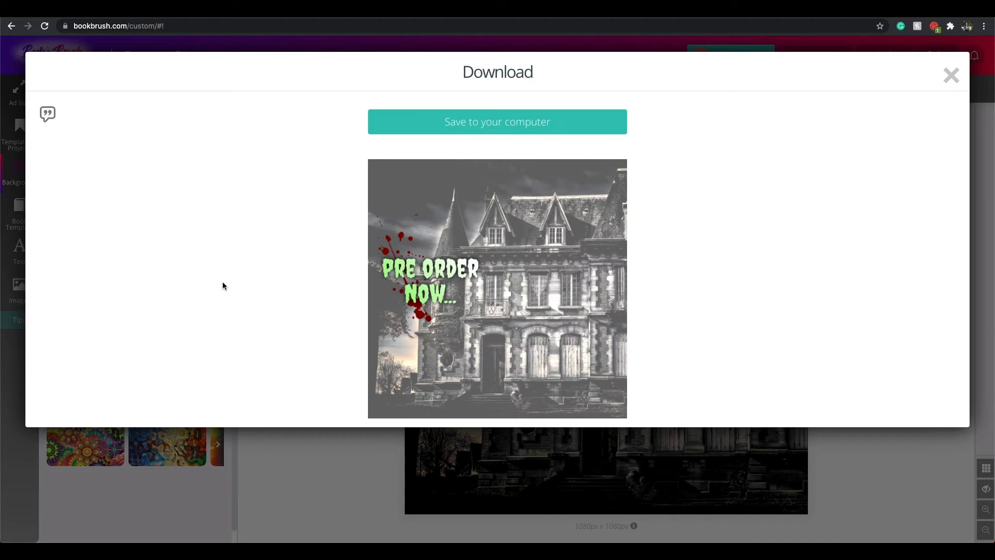
{"action": "left_click", "coordinate": [952, 77]}
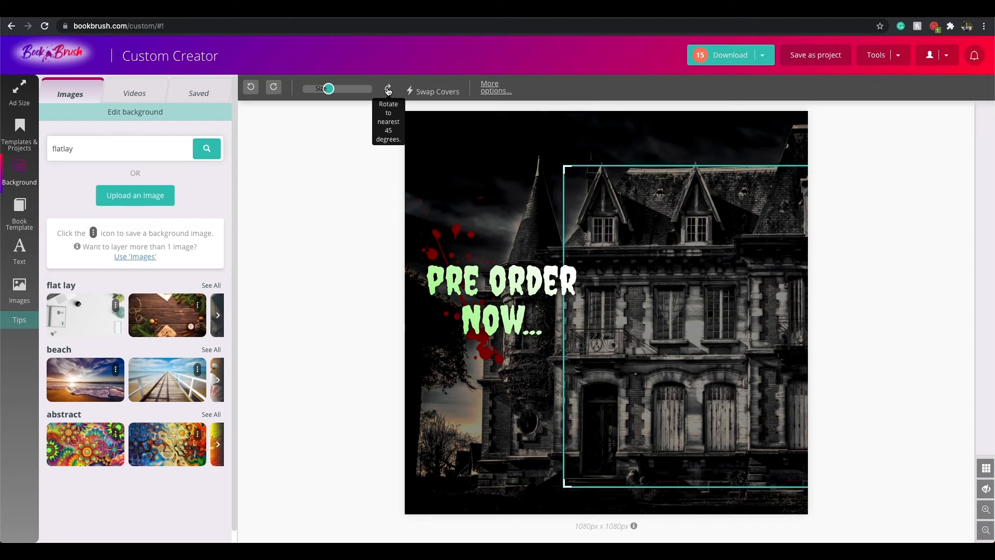
Add a white tablet mockup with the Natural Born Killers cover to the mansion graphic
{"action": "left_click", "coordinate": [717, 251]}
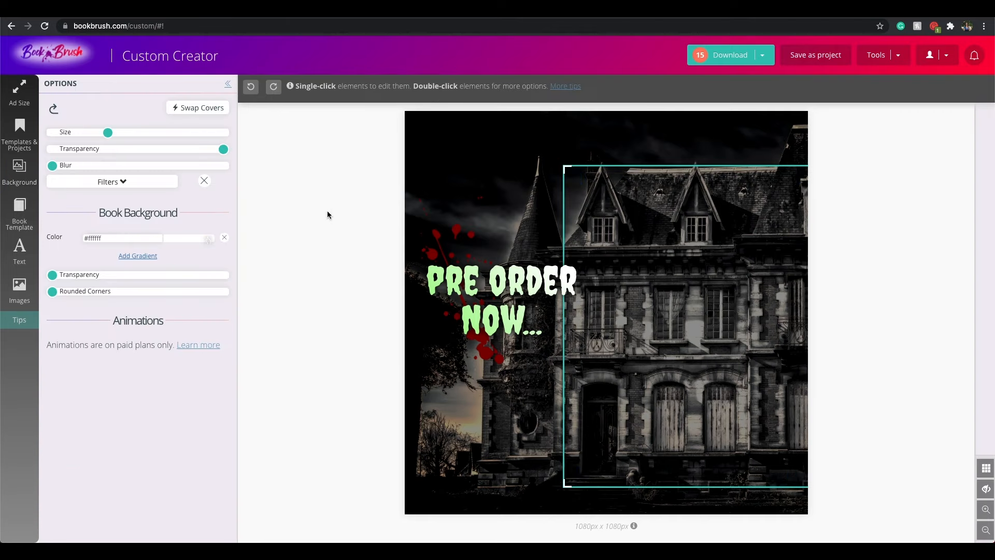
{"action": "left_click", "coordinate": [19, 162]}
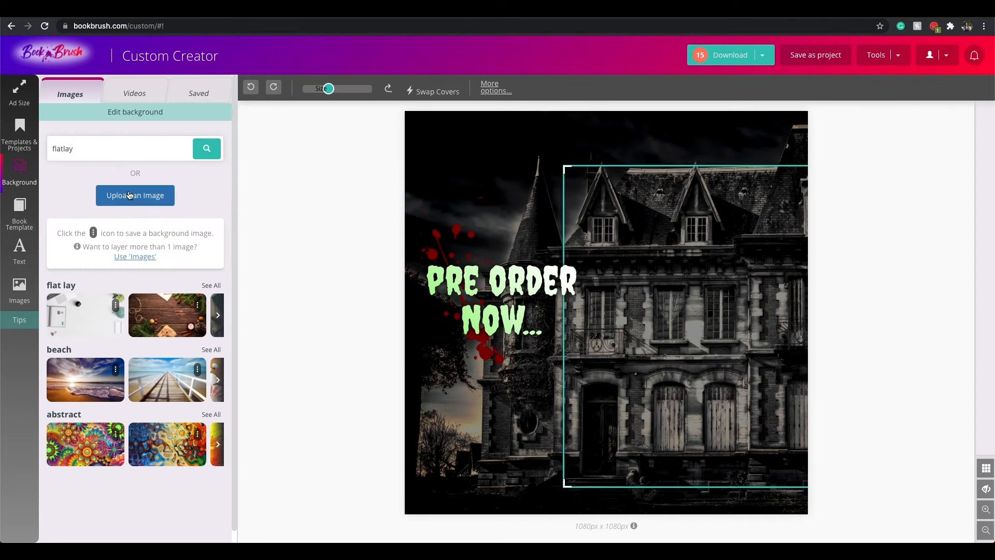
{"action": "left_click", "coordinate": [133, 102]}
{"action": "left_click", "coordinate": [20, 213]}
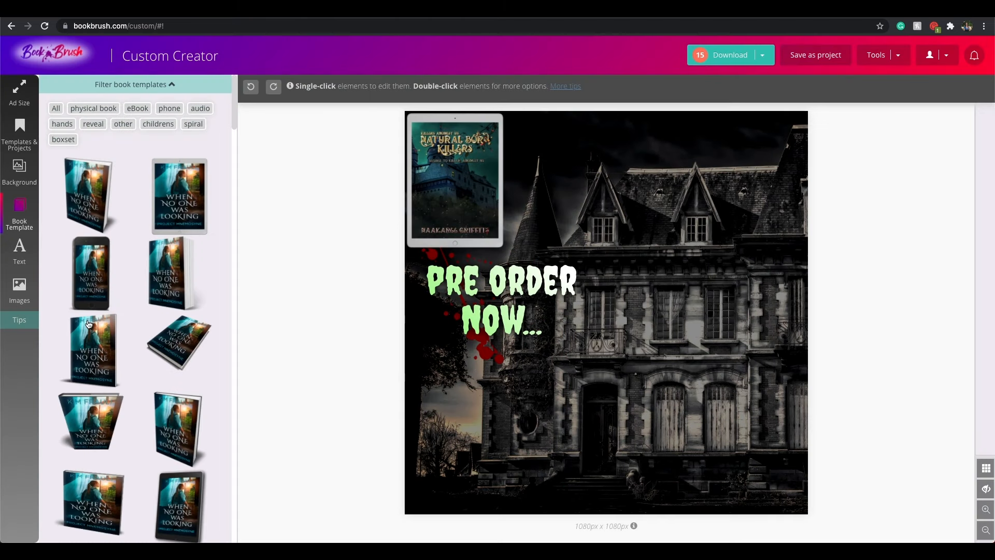
{"action": "left_click", "coordinate": [88, 325]}
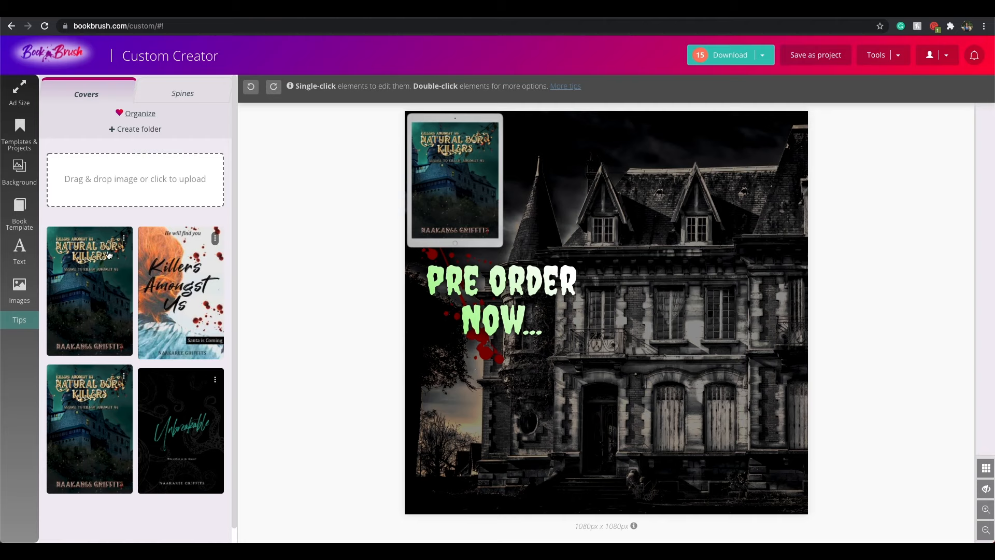
{"action": "left_click", "coordinate": [88, 324]}
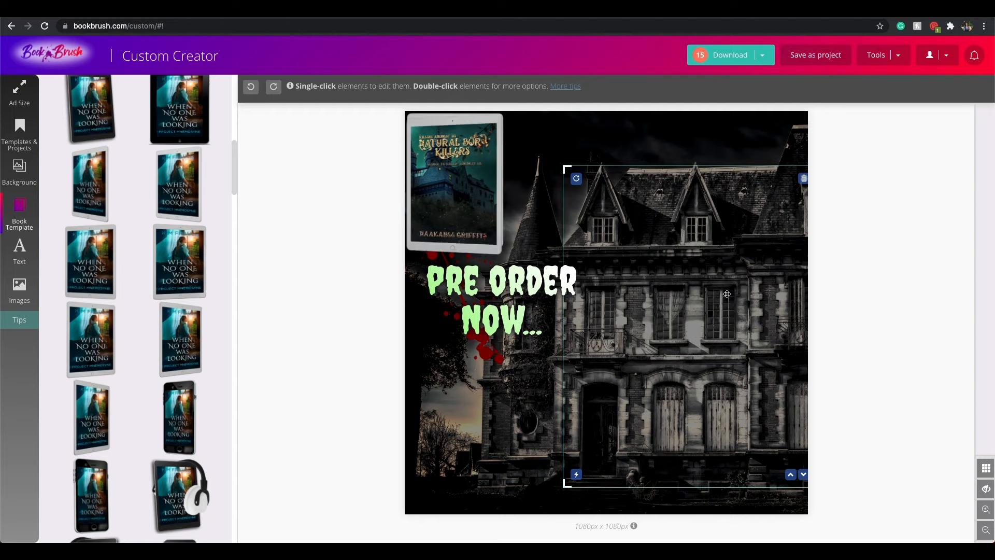
Try to delete the blank mockup and the small white tablet from the mansion graphic
{"action": "left_click", "coordinate": [454, 197]}
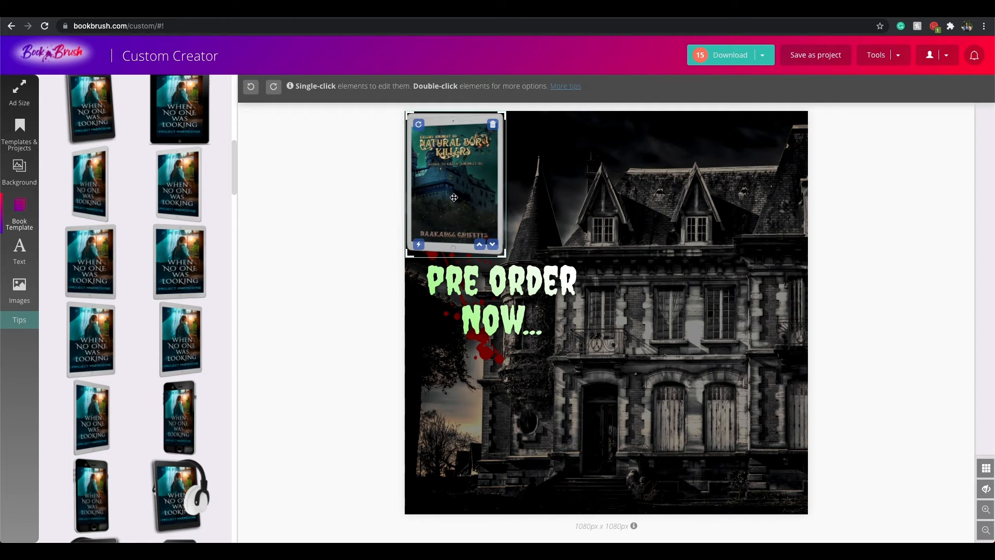
{"action": "left_click", "coordinate": [728, 246]}
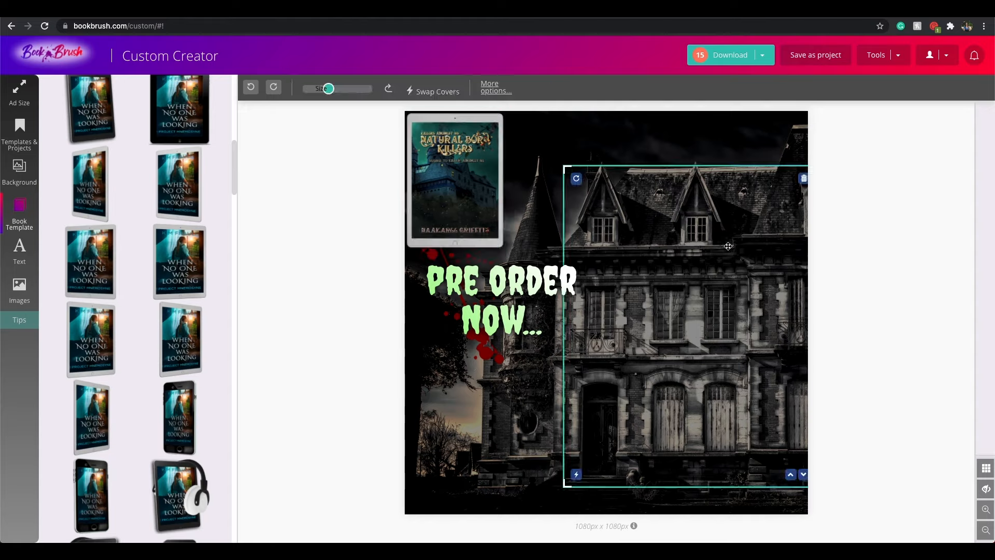
{"action": "left_click", "coordinate": [804, 180]}
{"action": "left_click", "coordinate": [494, 125]}
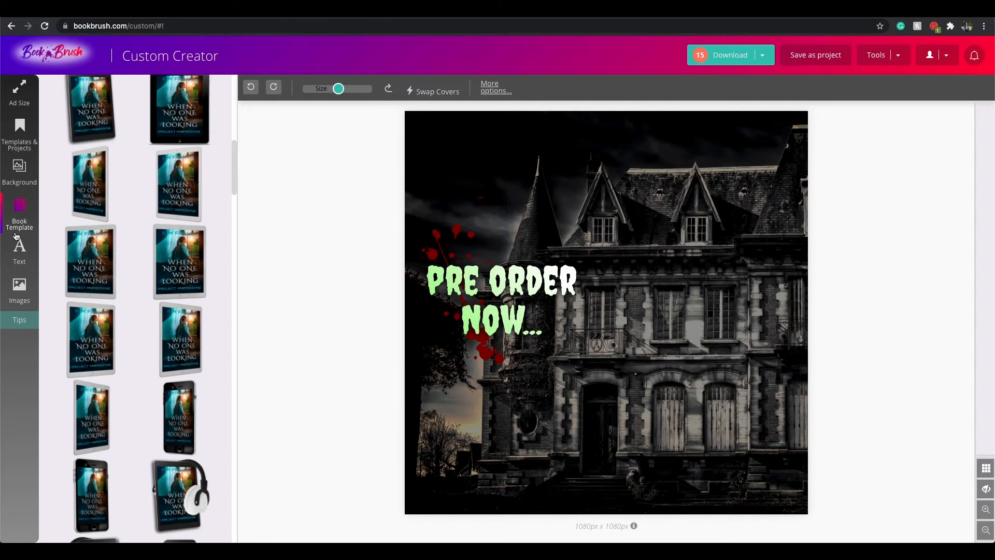
Move the white tablet mockup over the mansion beside the PRE ORDER NOW... text and enlarge it
{"action": "left_click", "coordinate": [11, 126]}
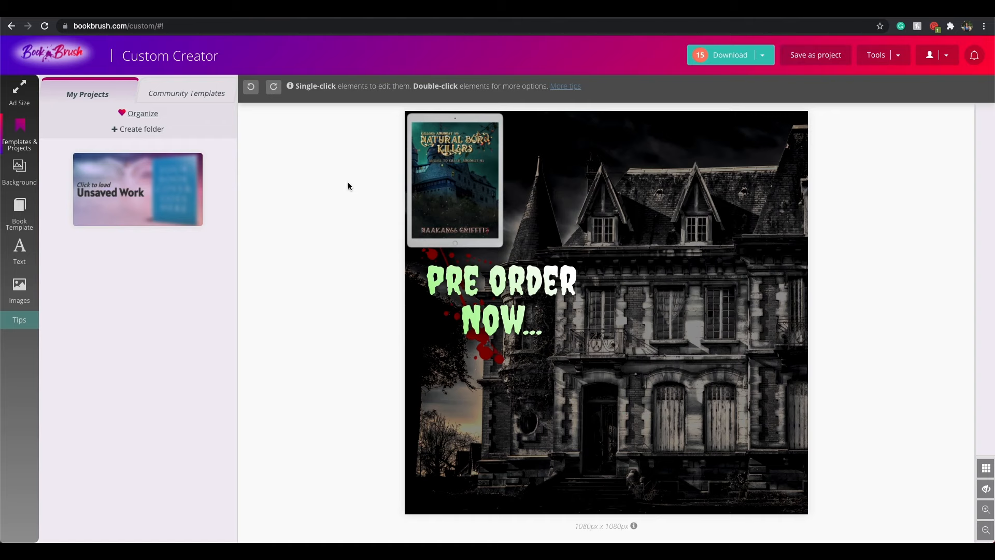
{"action": "left_click", "coordinate": [464, 200]}
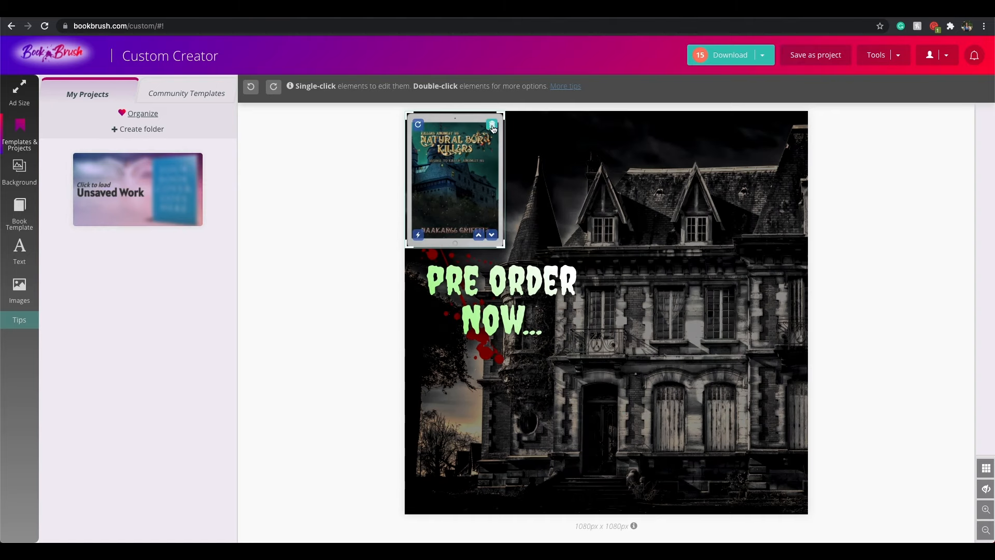
{"action": "left_click_drag", "start_coordinate": [493, 128], "coordinate": [703, 306]}
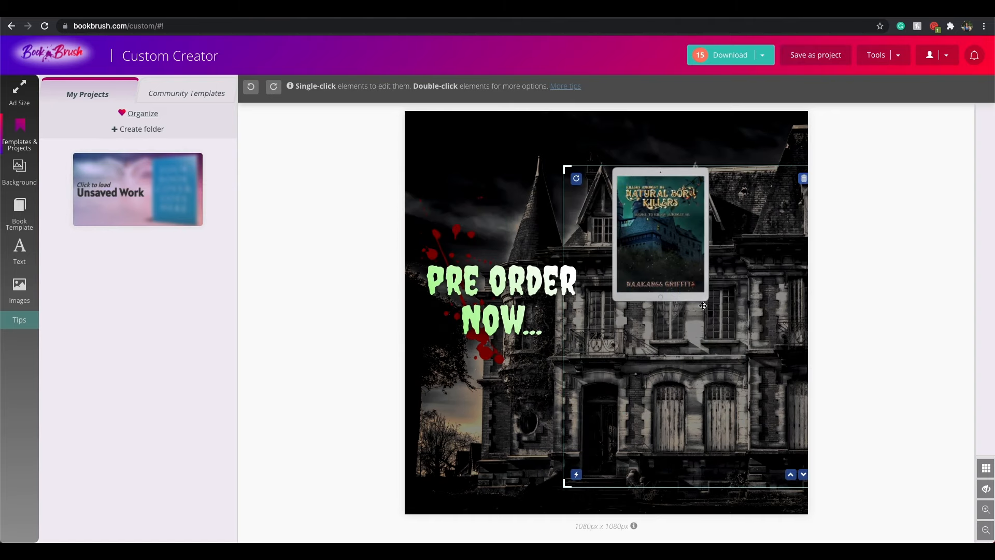
{"action": "left_click", "coordinate": [762, 379]}
{"action": "left_click_drag", "start_coordinate": [708, 298], "coordinate": [766, 430]}
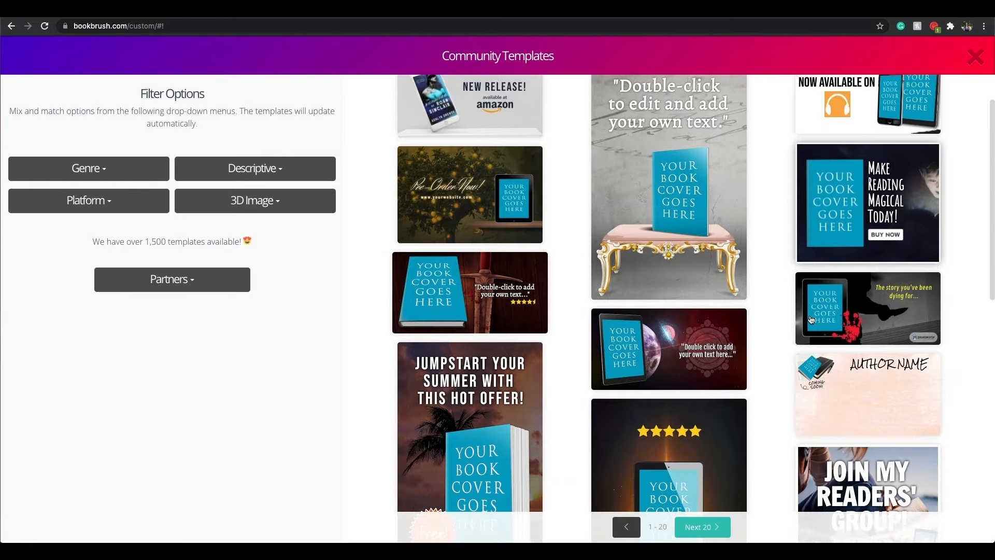
Browse the community templates and load the NEW RELEASE! available at amazon design with the white phone
{"action": "scroll", "coordinate": [800, 325], "scroll_direction": "down", "scroll_amount": 8}
{"action": "scroll", "coordinate": [799, 325], "scroll_direction": "down", "scroll_amount": 3}
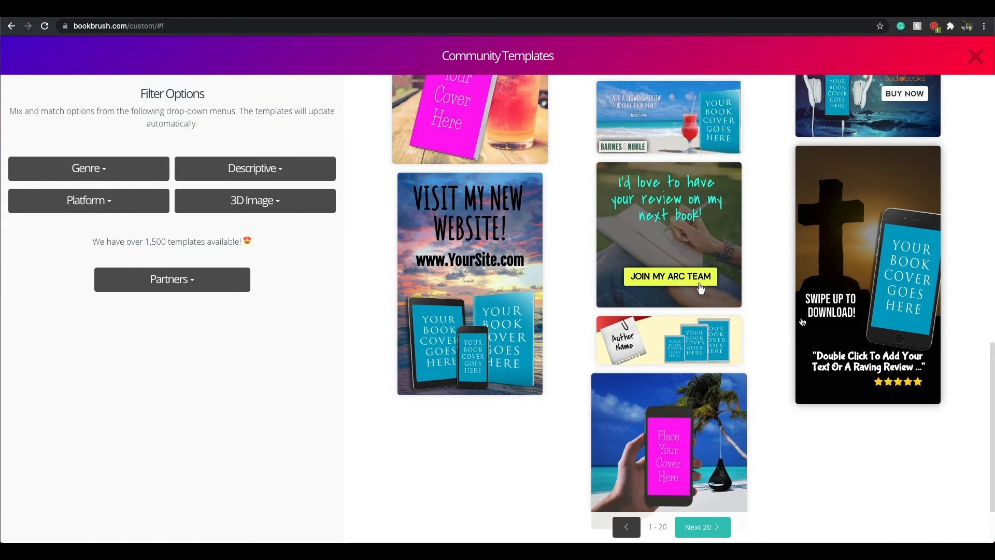
{"action": "scroll", "coordinate": [802, 324], "scroll_direction": "up", "scroll_amount": 11}
{"action": "left_click", "coordinate": [469, 158]}
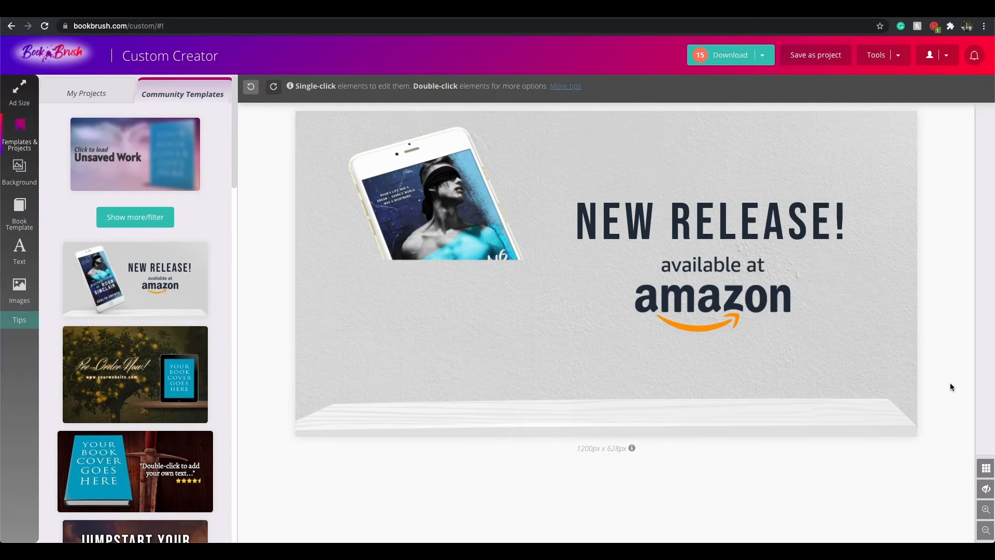
Swap the cover on the template's white phone mockup for the Natural Born Killers cover
{"action": "left_click", "coordinate": [474, 242]}
{"action": "left_click", "coordinate": [19, 285]}
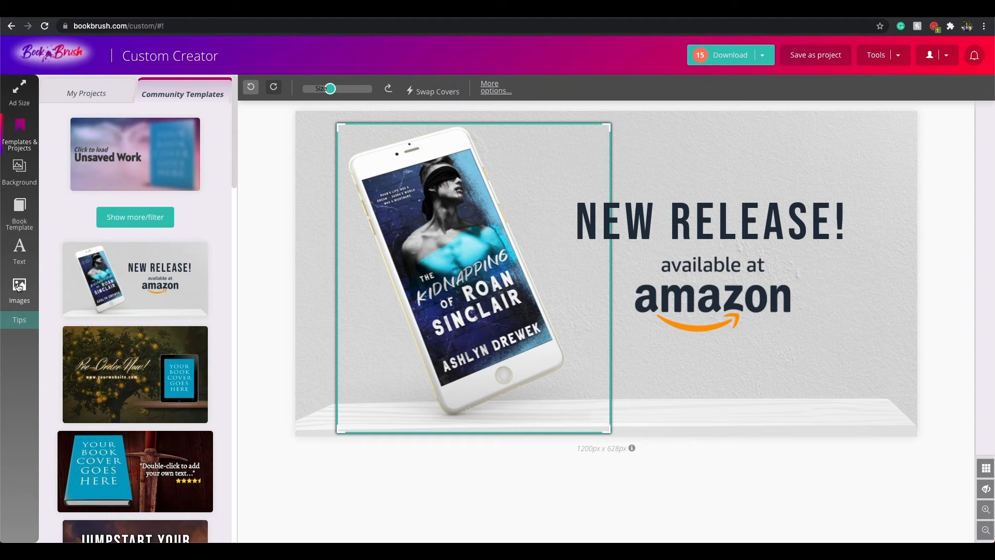
{"action": "left_click", "coordinate": [440, 91]}
{"action": "left_click", "coordinate": [119, 262]}
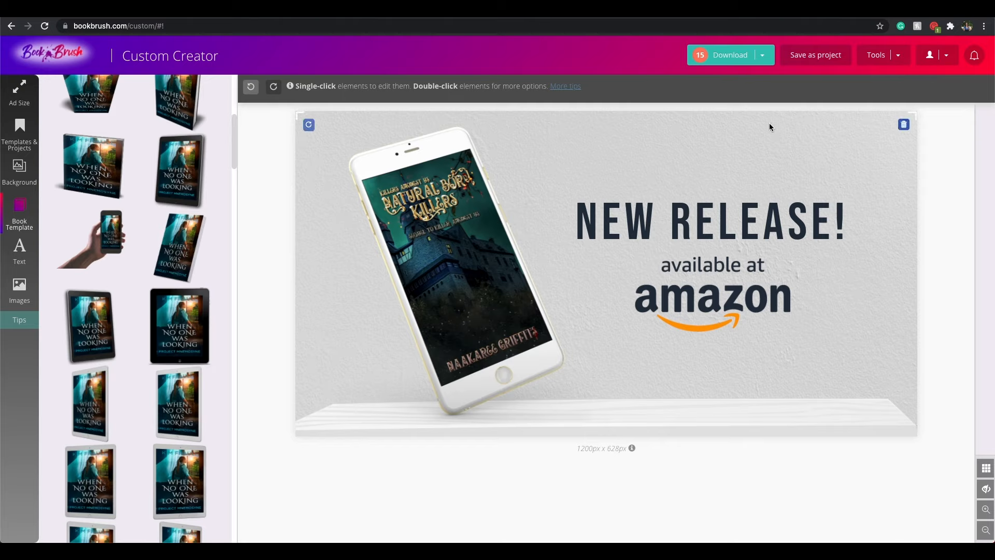
Add a black tablet mockup with the Natural Born Killers cover and delete the white phone mockup
{"action": "left_click", "coordinate": [466, 171]}
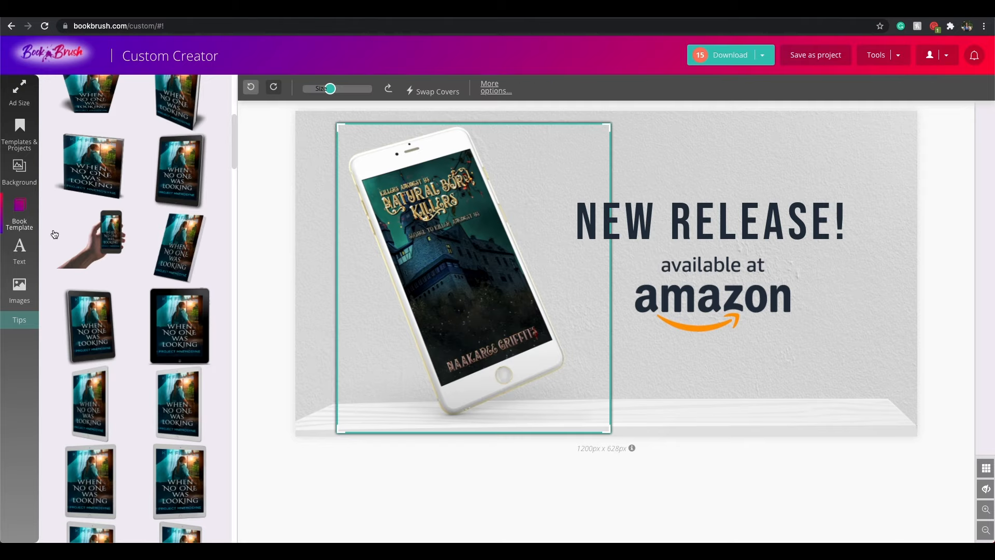
{"action": "left_click", "coordinate": [185, 313]}
{"action": "left_click", "coordinate": [210, 258]}
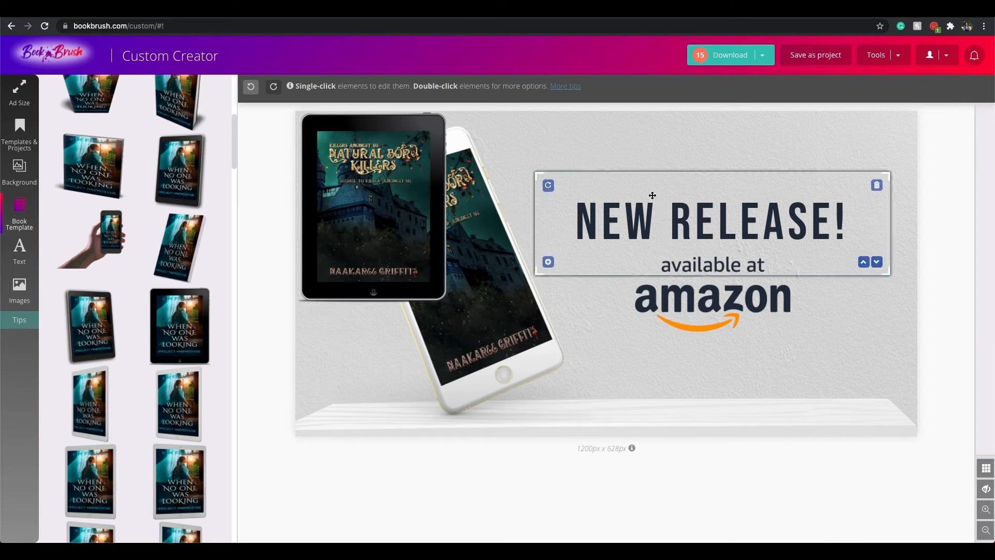
{"action": "left_click", "coordinate": [600, 138]}
Enlarge the black tablet mockup and position it standing on the white shelf beside the NEW RELEASE! text
{"action": "left_click_drag", "start_coordinate": [399, 193], "coordinate": [435, 209]}
{"action": "left_click_drag", "start_coordinate": [487, 317], "coordinate": [520, 390]}
{"action": "left_click", "coordinate": [942, 351]}
{"action": "left_click", "coordinate": [486, 328]}
{"action": "left_click_drag", "start_coordinate": [487, 329], "coordinate": [486, 346]}
{"action": "left_click", "coordinate": [894, 369]}
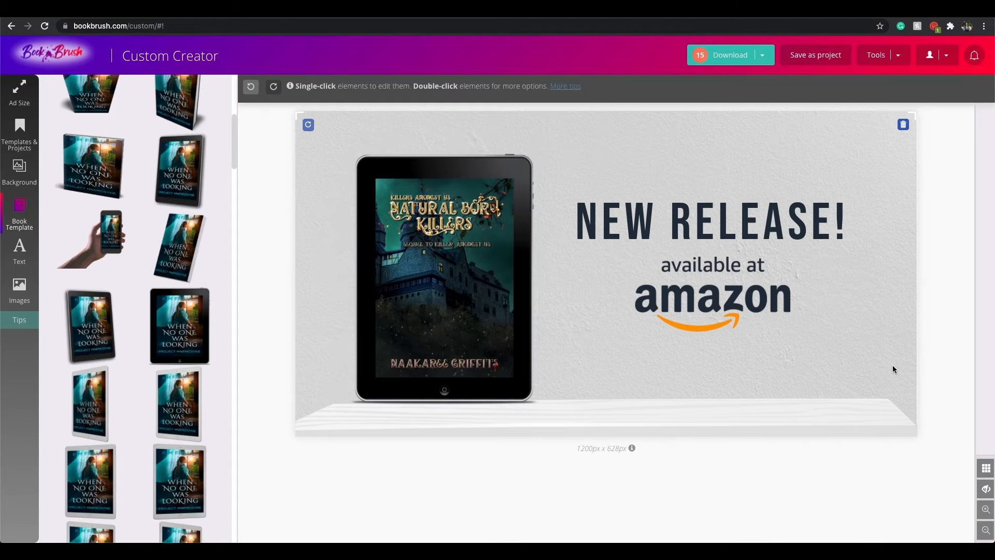
Save the Natural Born Killers NEW RELEASE! image to the computer and open the downloaded PNG
{"action": "left_click", "coordinate": [726, 55]}
{"action": "left_click", "coordinate": [712, 86]}
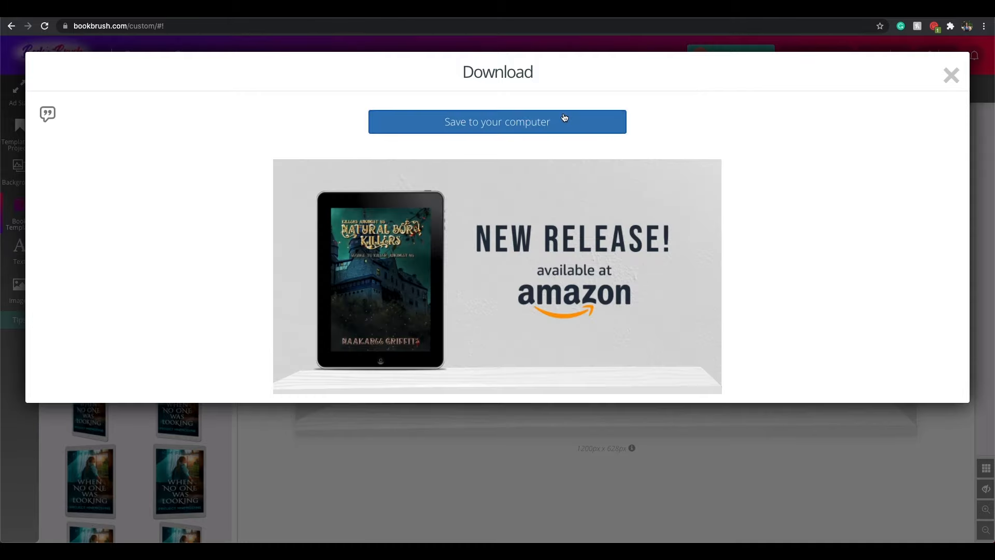
{"action": "left_click", "coordinate": [565, 118]}
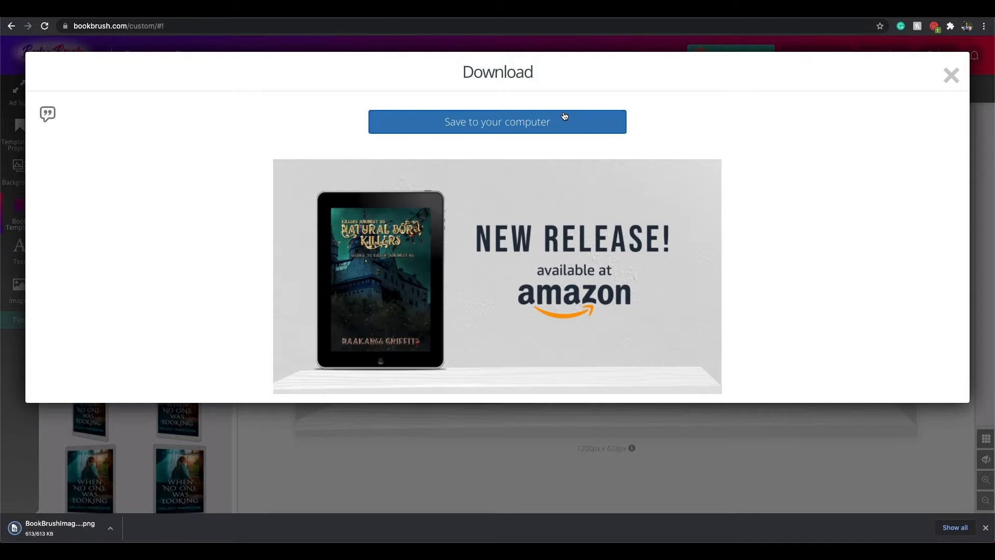
{"action": "left_click", "coordinate": [35, 533]}
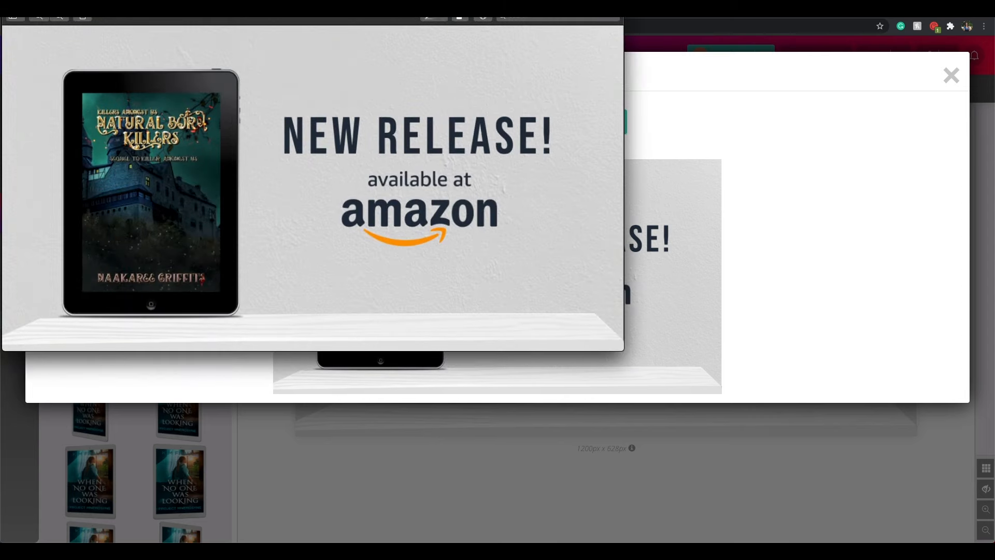
Move the opened NEW RELEASE! PNG out of the Downloads folder and return to the design
{"action": "left_click", "coordinate": [70, 9]}
{"action": "left_click", "coordinate": [110, 82]}
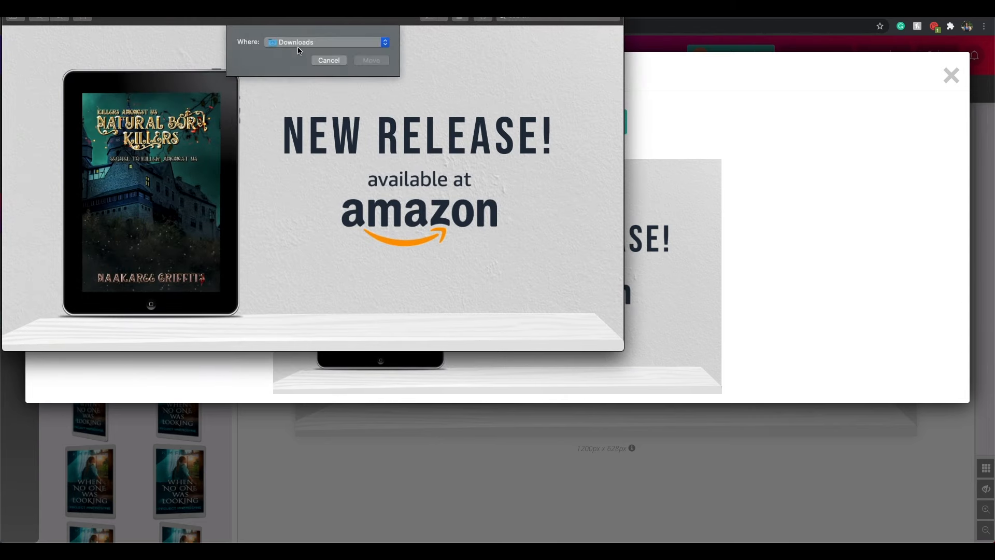
{"action": "left_click", "coordinate": [299, 42]}
{"action": "left_click", "coordinate": [327, 98]}
{"action": "left_click", "coordinate": [371, 60]}
{"action": "left_click", "coordinate": [954, 77]}
Swap the cover on the black tablet mockup for the Unbreakable cover
{"action": "left_click", "coordinate": [423, 234]}
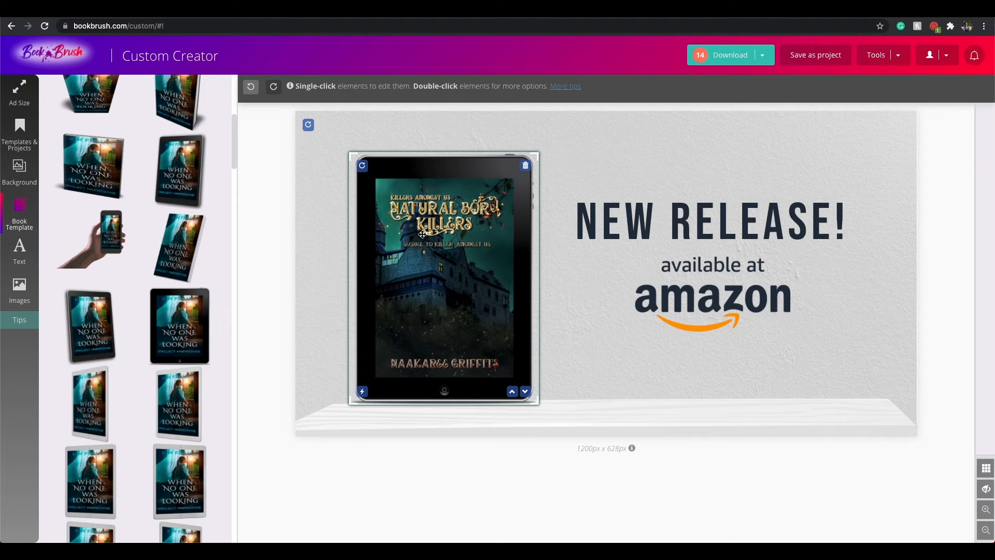
{"action": "scroll", "coordinate": [204, 268], "scroll_direction": "down", "scroll_amount": 4}
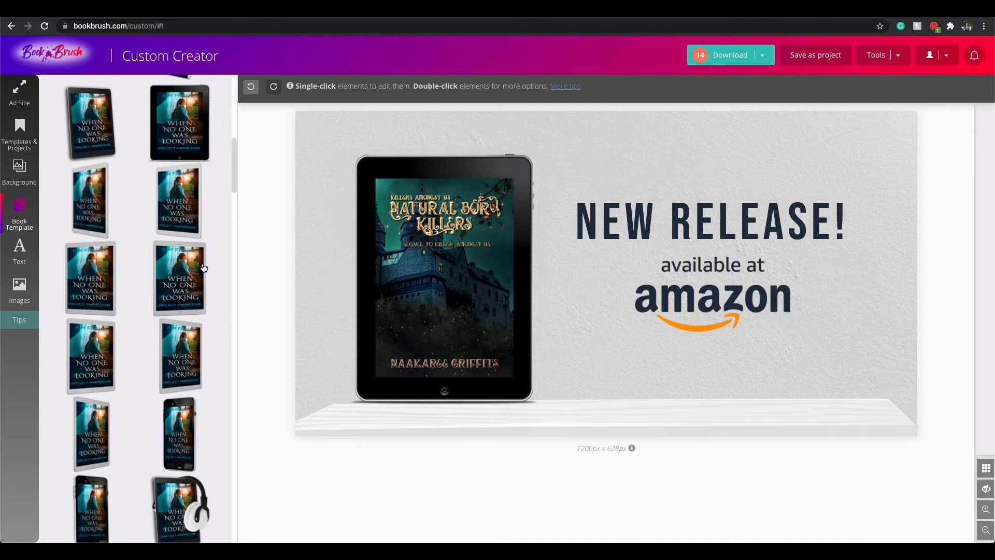
{"action": "left_click", "coordinate": [415, 254]}
{"action": "left_click", "coordinate": [20, 285]}
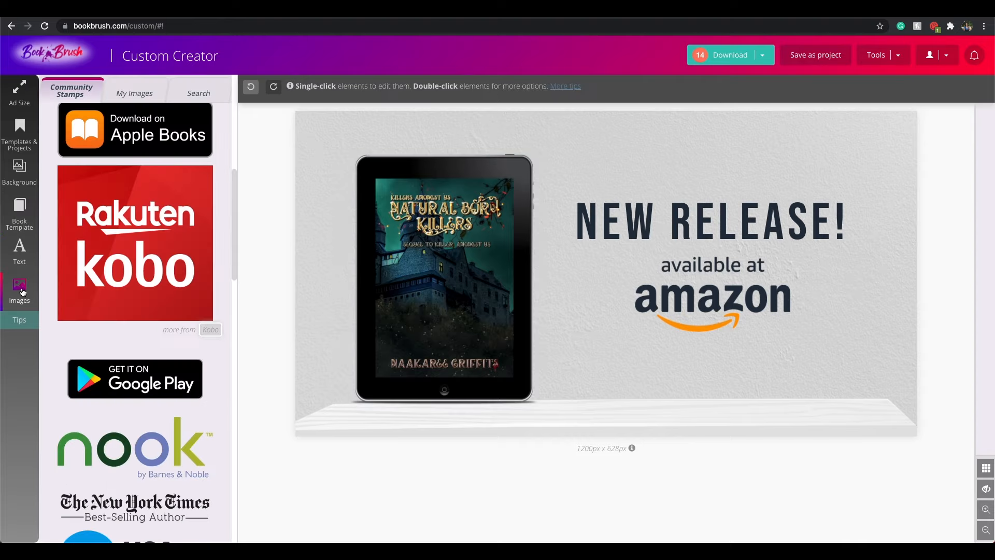
{"action": "left_click", "coordinate": [425, 223]}
{"action": "left_click", "coordinate": [442, 97]}
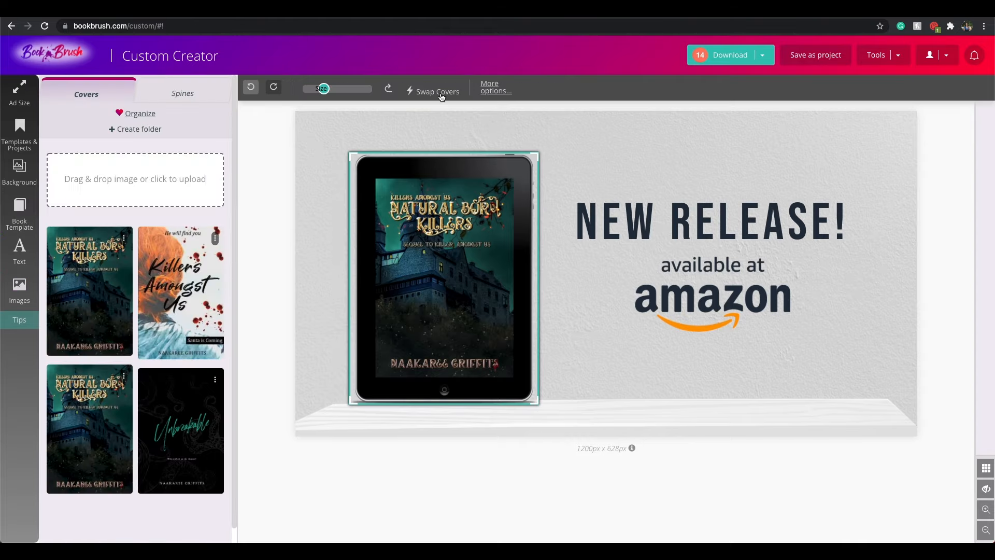
{"action": "left_click", "coordinate": [169, 413]}
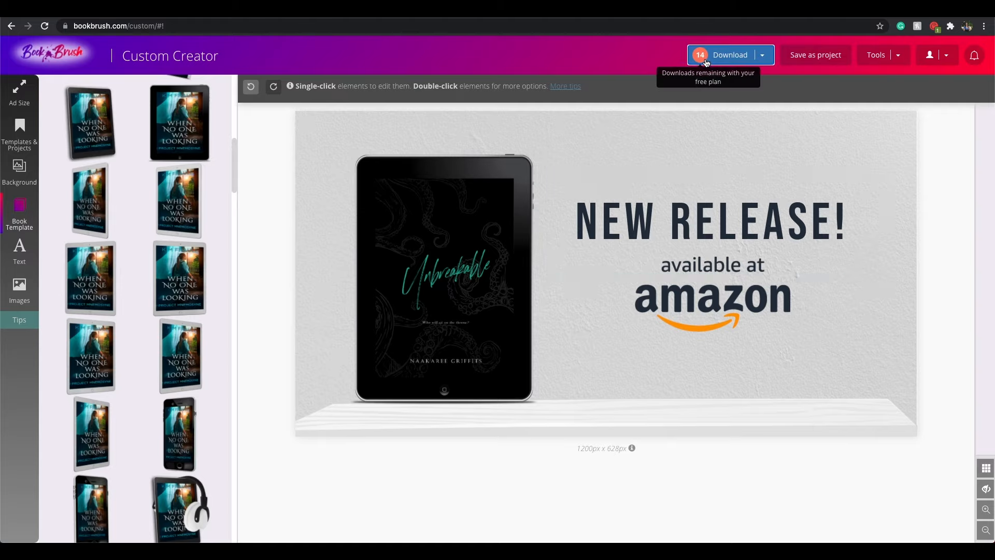
Save the Unbreakable NEW RELEASE! image to the computer and open the downloaded file
{"action": "left_click", "coordinate": [726, 55]}
{"action": "left_click", "coordinate": [701, 102]}
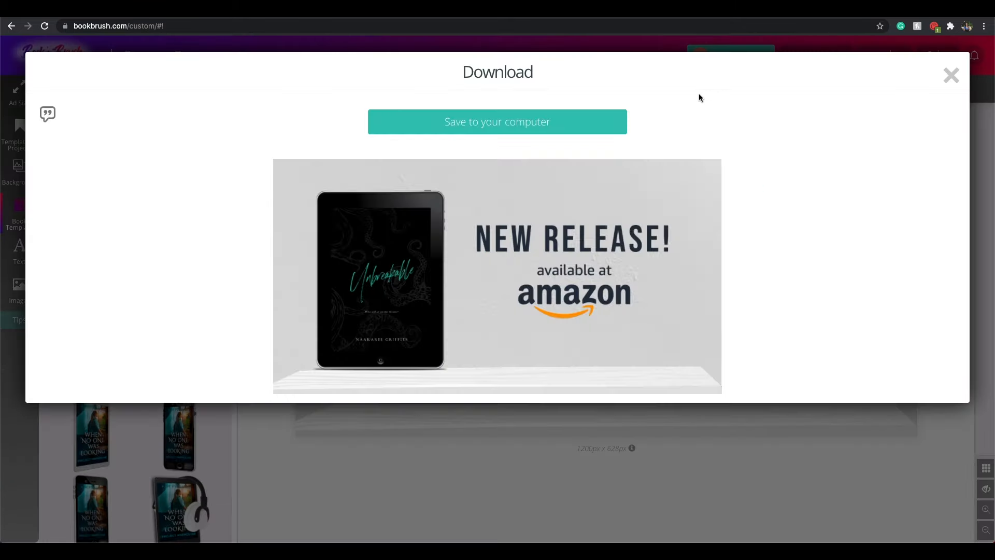
{"action": "left_click", "coordinate": [570, 122]}
{"action": "left_click", "coordinate": [38, 533]}
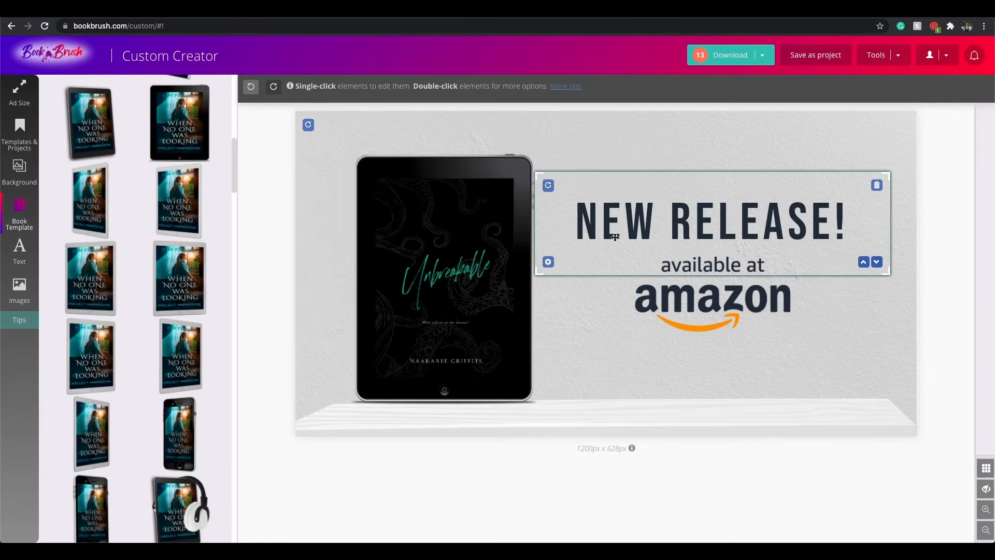
Clear the earlier book and text elements and place the KBS Magazine cover on a black tablet mockup standing on the shelf
{"action": "left_click", "coordinate": [699, 211]}
{"action": "left_click", "coordinate": [841, 293]}
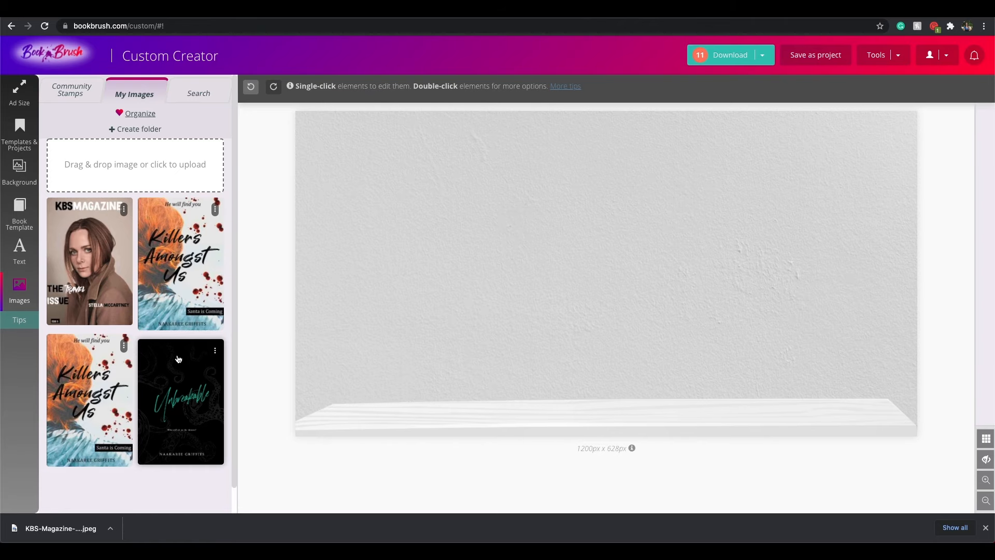
{"action": "left_click", "coordinate": [90, 264]}
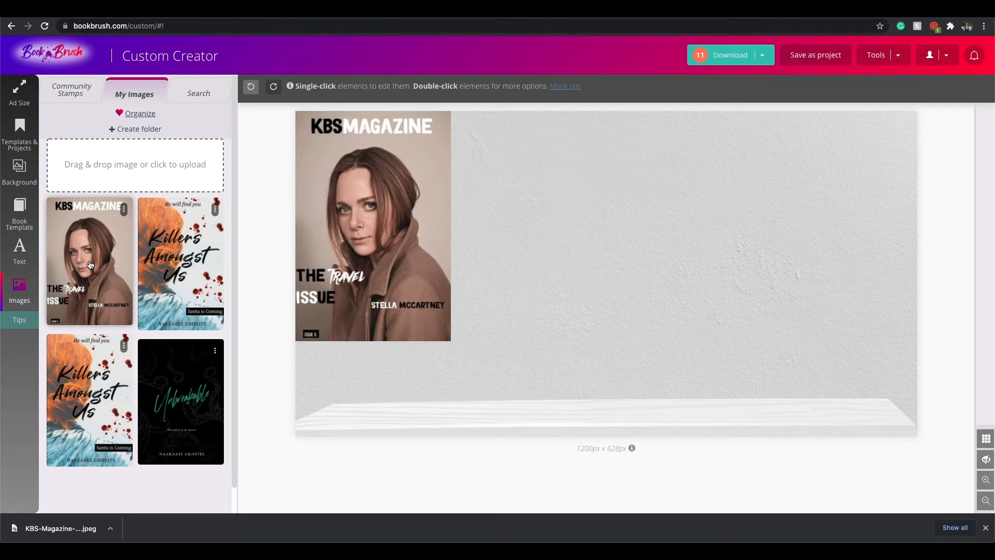
{"action": "left_click", "coordinate": [20, 210]}
{"action": "left_click", "coordinate": [442, 136]}
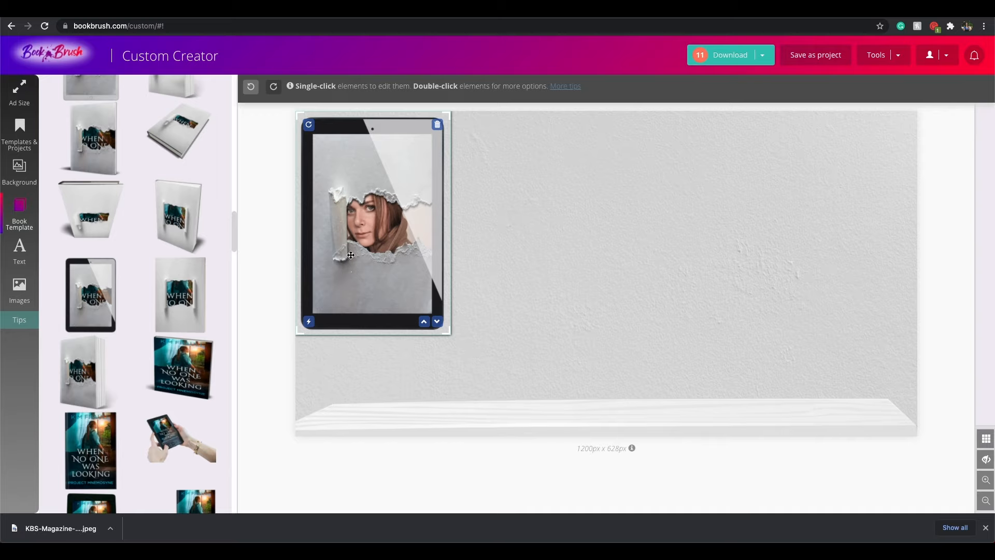
{"action": "left_click_drag", "start_coordinate": [350, 257], "coordinate": [447, 333]}
{"action": "left_click", "coordinate": [298, 322]}
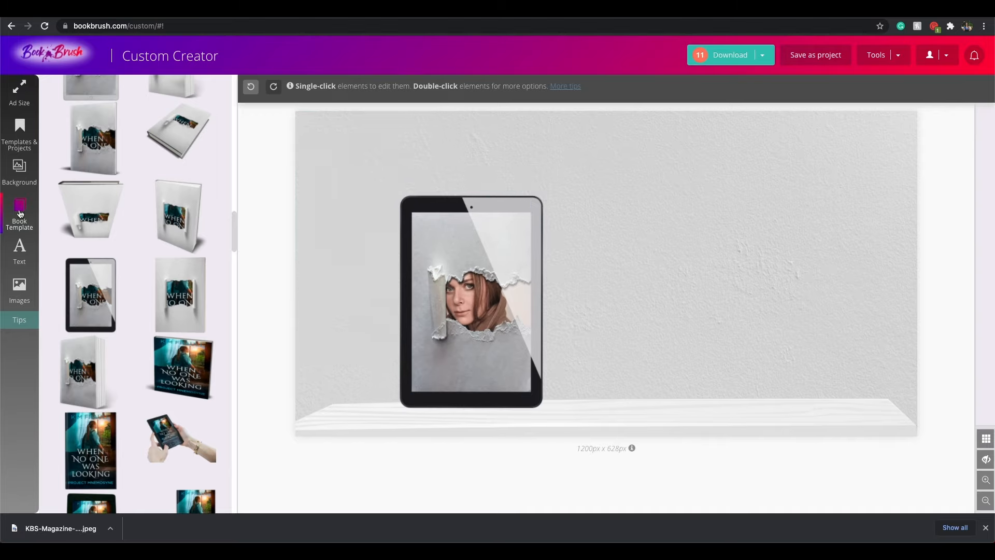
Add a text box to the shelf design reading "Coming soon"
{"action": "left_click", "coordinate": [19, 249]}
{"action": "left_click", "coordinate": [163, 119]}
{"action": "left_click", "coordinate": [124, 123]}
{"action": "key", "text": "BackSpace"}
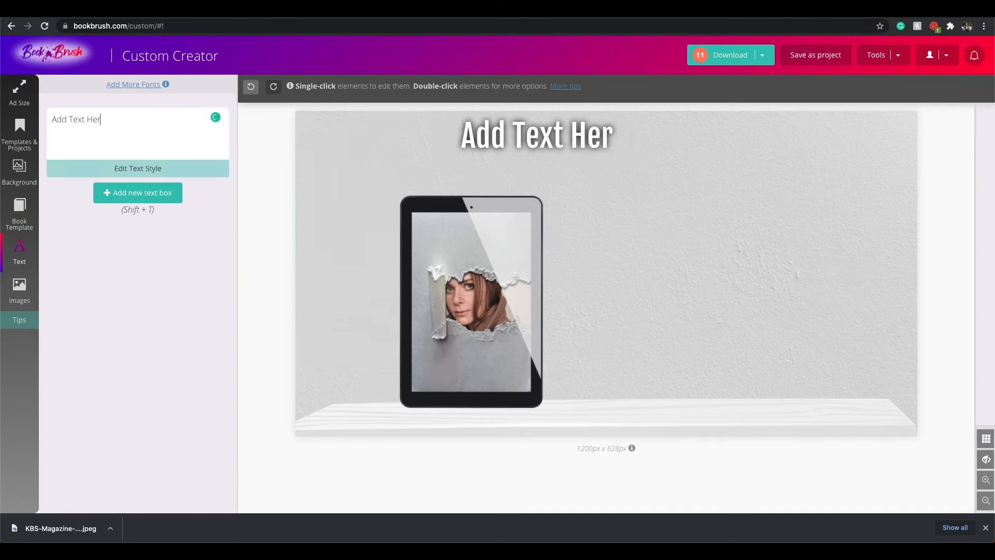
{"action": "key", "text": "BackSpace"}
{"action": "key", "text": "BackSpace"}
{"action": "key", "text": "BackSpace"}
{"action": "key", "text": "BackSpace"}
{"action": "key", "text": "BackSpace"}
{"action": "key", "text": "BackSpace"}
{"action": "key", "text": "BackSpace"}
{"action": "key", "text": "BackSpace"}
{"action": "key", "text": "BackSpace"}
{"action": "key", "text": "BackSpace"}
{"action": "key", "text": "BackSpace"}
{"action": "key", "text": "BackSpace"}
{"action": "type", "text": "Coming "}
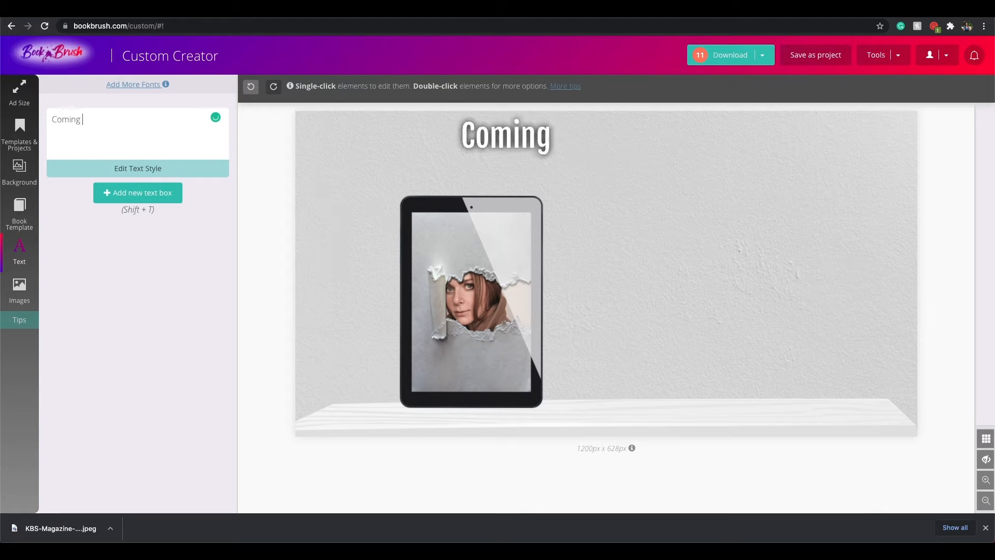
{"action": "type", "text": "soon"}
Move the "Coming soon" text to the right of the tablet and append two dots, discarding the extra text box
{"action": "left_click", "coordinate": [137, 192]}
{"action": "left_click_drag", "start_coordinate": [545, 134], "coordinate": [675, 221]}
{"action": "left_click", "coordinate": [729, 226]}
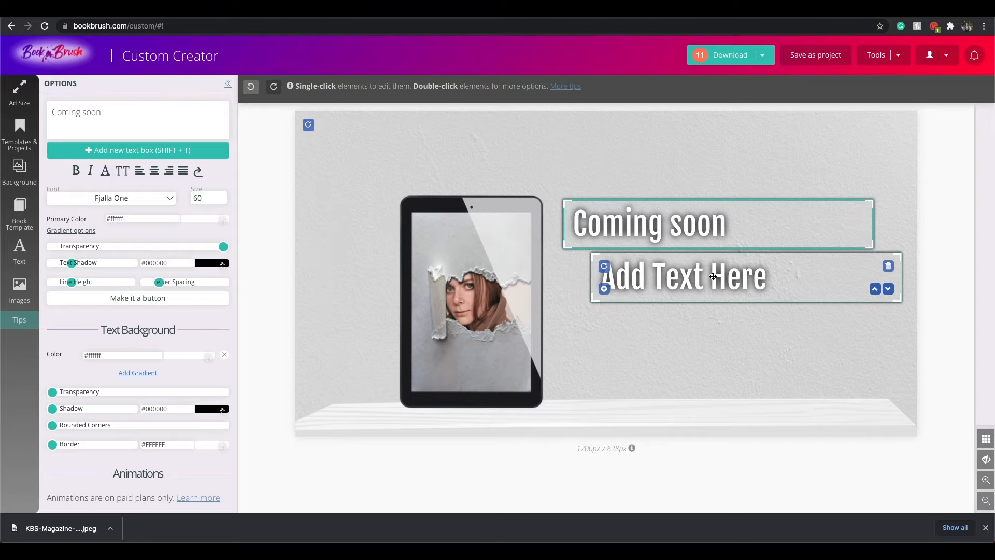
{"action": "left_click", "coordinate": [752, 277]}
{"action": "left_click", "coordinate": [889, 265]}
{"action": "left_click", "coordinate": [106, 121]}
{"action": "type", "text": ".."}
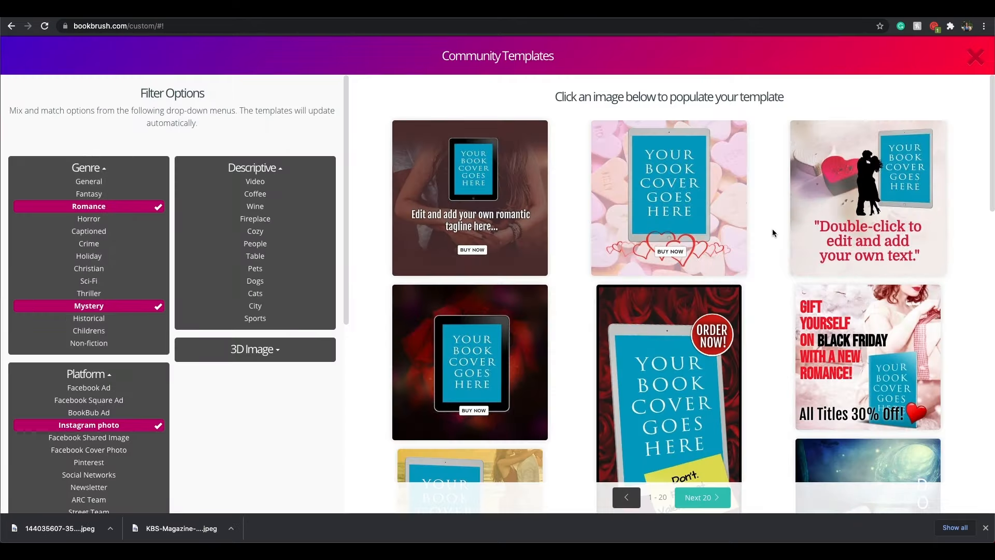
Browse the Romance and Mystery Instagram community templates and load the dark red rose one with a tablet and BUY NOW label
{"action": "scroll", "coordinate": [469, 178], "scroll_direction": "down", "scroll_amount": 3}
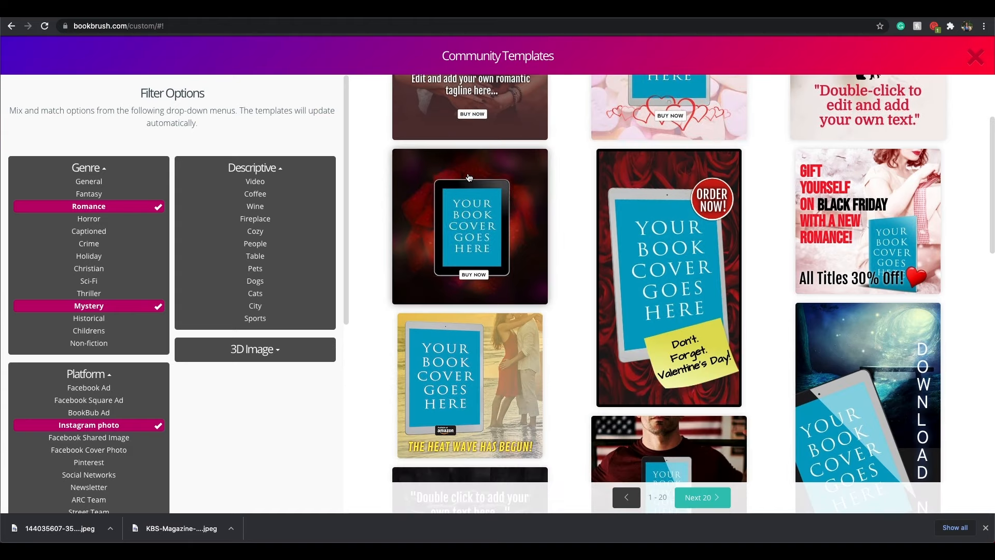
{"action": "scroll", "coordinate": [471, 189], "scroll_direction": "down", "scroll_amount": 2}
{"action": "scroll", "coordinate": [473, 202], "scroll_direction": "down", "scroll_amount": 5}
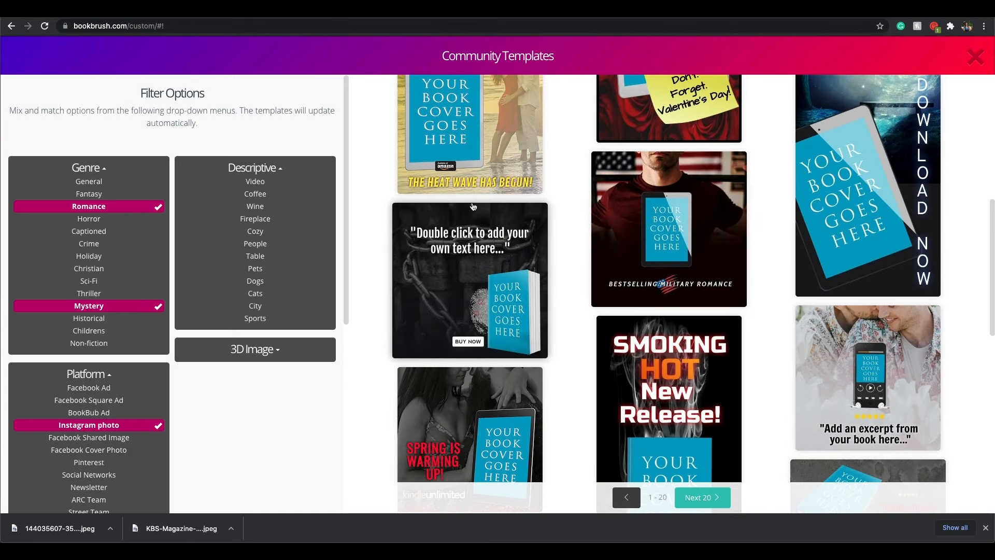
{"action": "scroll", "coordinate": [472, 205], "scroll_direction": "down", "scroll_amount": 10}
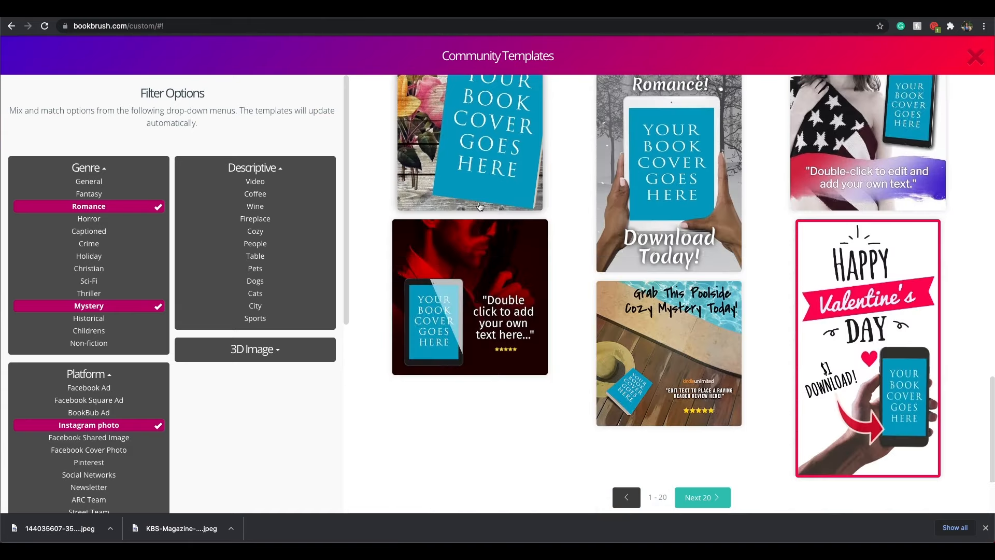
{"action": "scroll", "coordinate": [484, 206], "scroll_direction": "up", "scroll_amount": 4}
{"action": "scroll", "coordinate": [483, 207], "scroll_direction": "up", "scroll_amount": 8}
{"action": "left_click", "coordinate": [488, 318]}
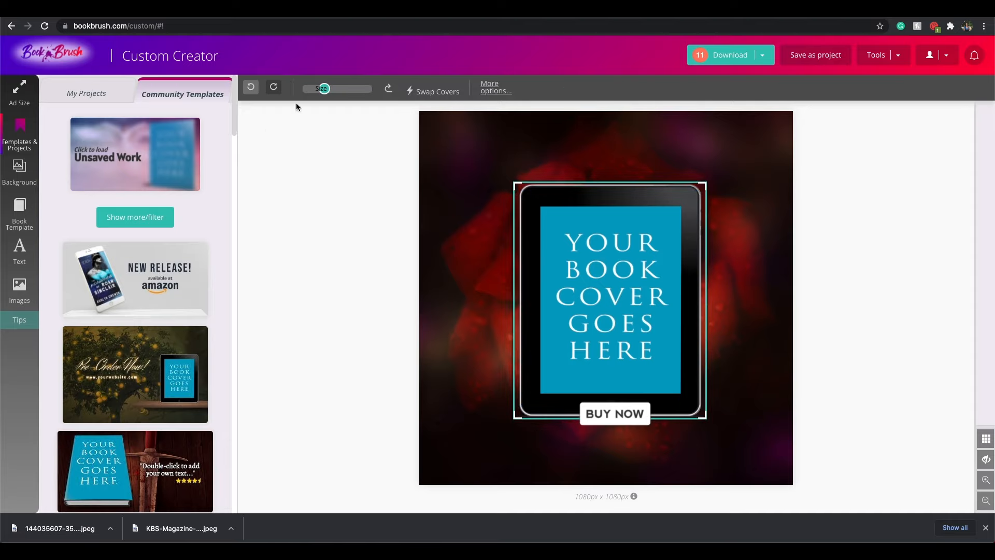
Try placing the Two Minds cover on the canvas as a standalone image and remove it
{"action": "left_click", "coordinate": [16, 288]}
{"action": "left_click", "coordinate": [66, 259]}
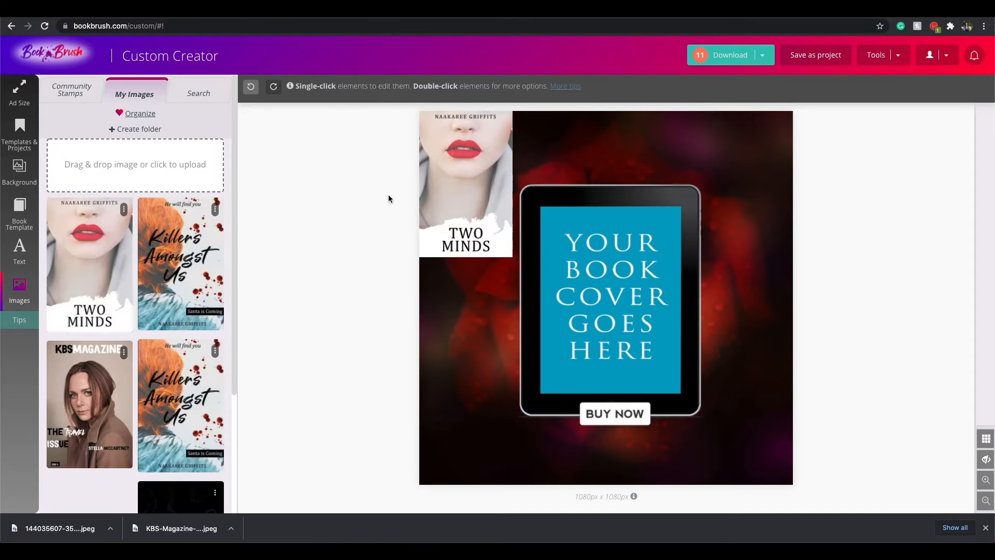
{"action": "left_click", "coordinate": [444, 192]}
{"action": "left_click", "coordinate": [504, 128]}
Upload the Two Minds image as a cover and swap it onto the template's tablet mockup
{"action": "left_click", "coordinate": [557, 205]}
{"action": "left_click", "coordinate": [437, 92]}
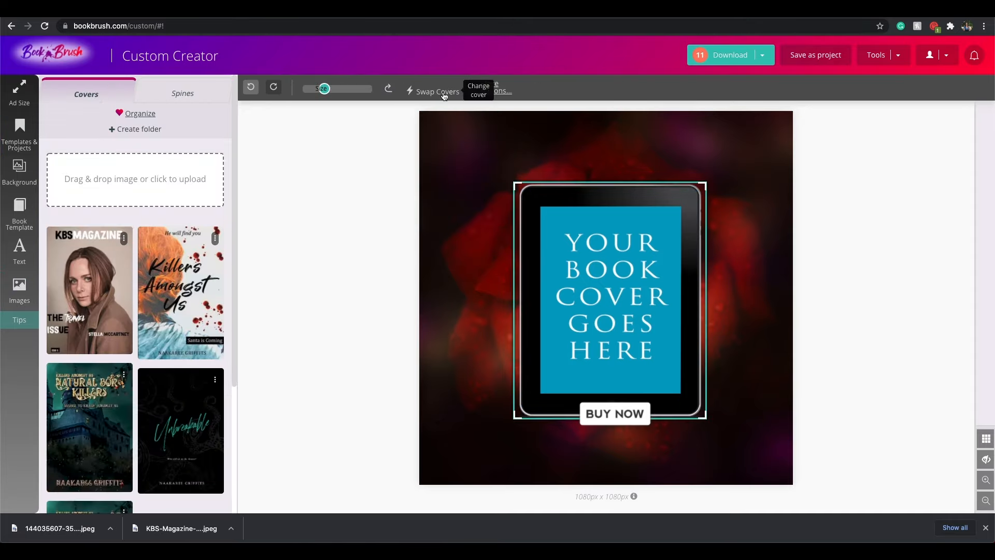
{"action": "scroll", "coordinate": [155, 366], "scroll_direction": "down", "scroll_amount": 3}
{"action": "scroll", "coordinate": [135, 311], "scroll_direction": "up", "scroll_amount": 3}
{"action": "left_click_drag", "start_coordinate": [102, 254], "coordinate": [106, 257]}
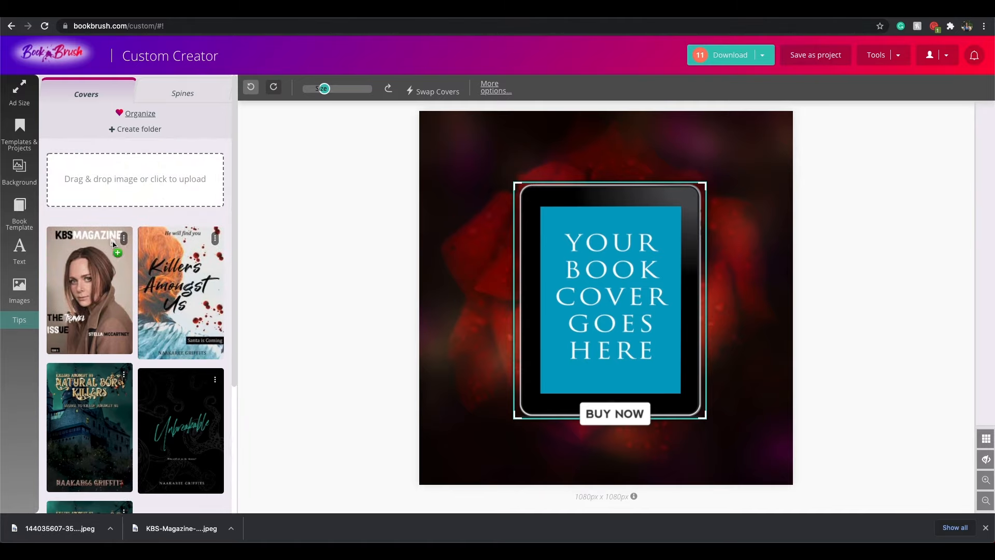
{"action": "left_click", "coordinate": [103, 288]}
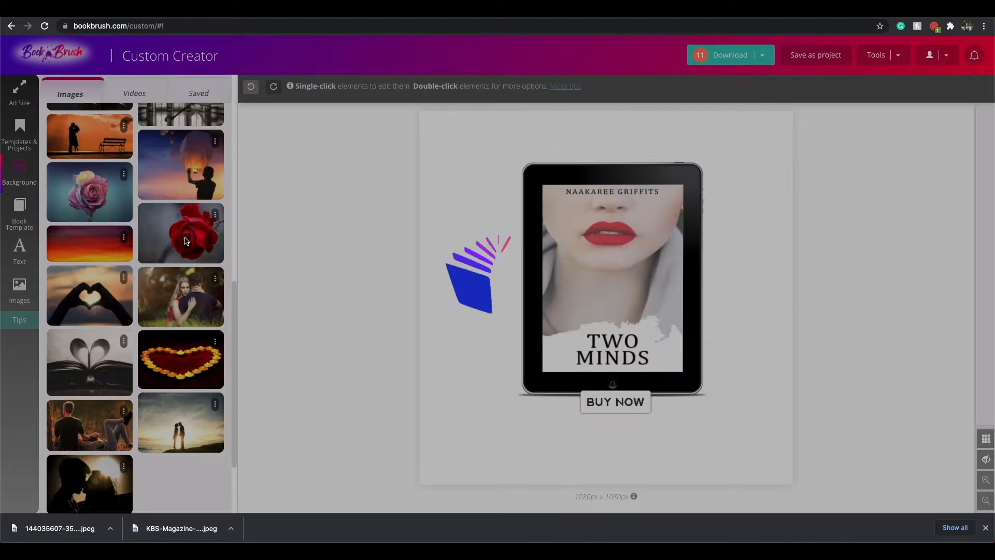
Replace the background with the single red rose photo and look through further background images
{"action": "left_click", "coordinate": [187, 243]}
{"action": "scroll", "coordinate": [190, 232], "scroll_direction": "down", "scroll_amount": 1}
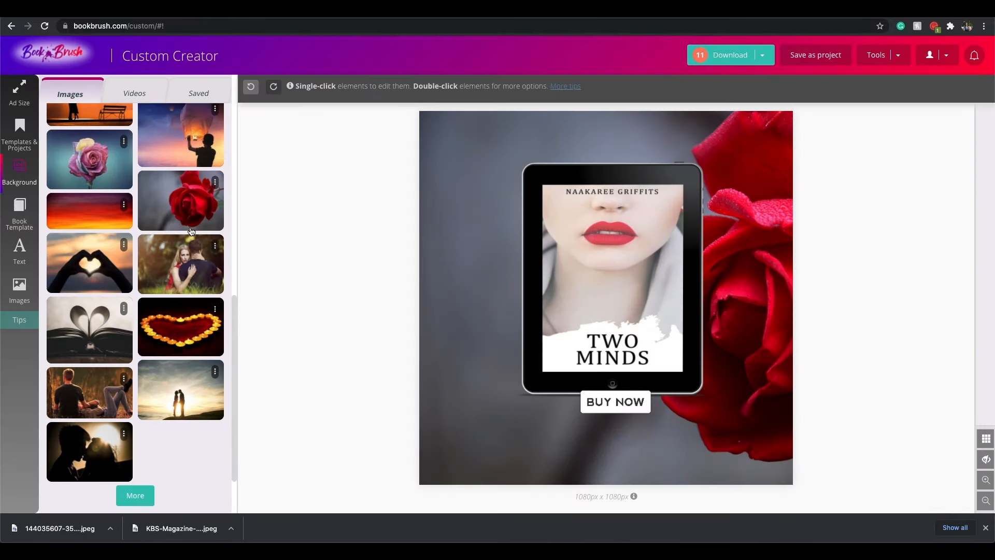
{"action": "scroll", "coordinate": [182, 238], "scroll_direction": "down", "scroll_amount": 3}
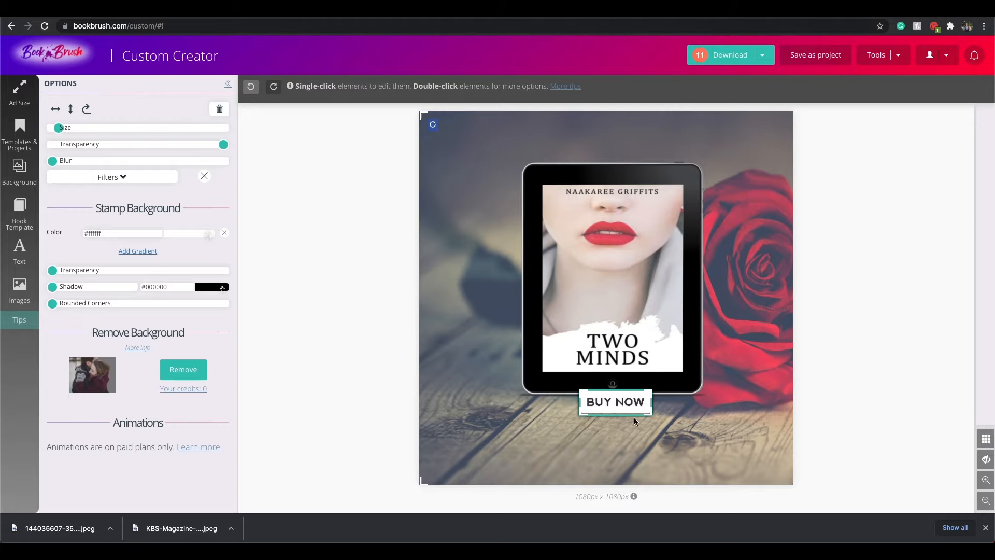
Try the brush-lettered graphic from a "buy now" image search near the canvas's lower-left corner and remove it
{"action": "left_click", "coordinate": [20, 285]}
{"action": "type", "text": "buy now"}
{"action": "key", "text": "Return"}
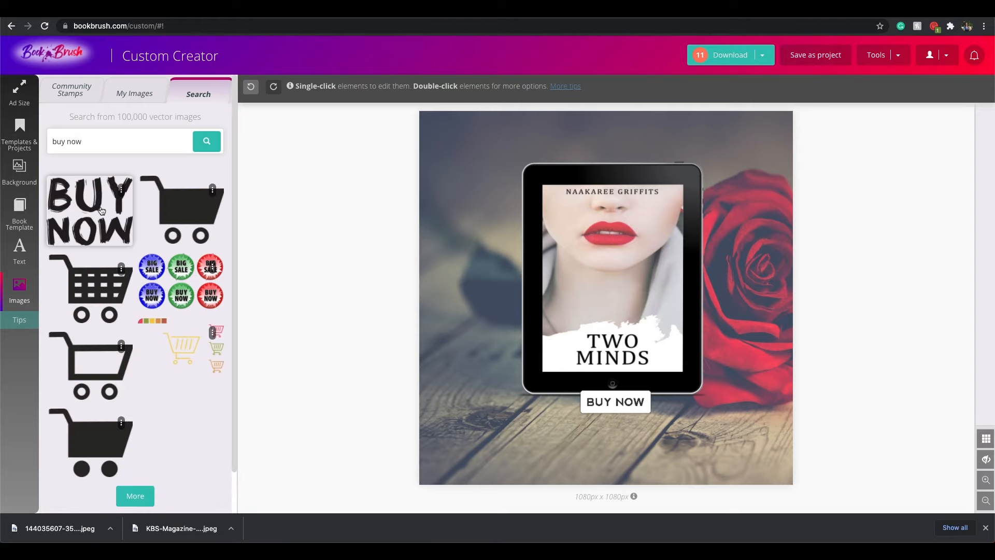
{"action": "left_click_drag", "start_coordinate": [467, 150], "coordinate": [486, 431]}
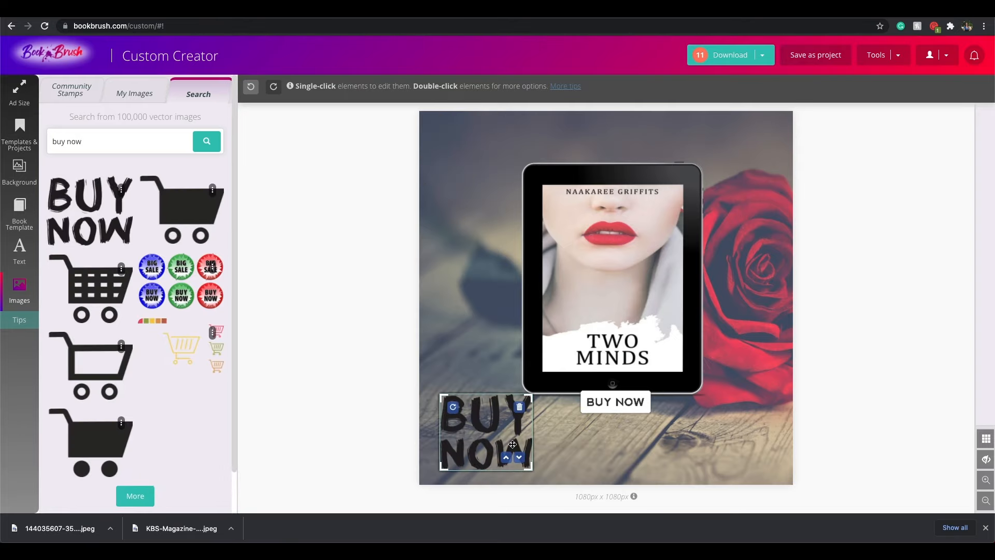
{"action": "left_click", "coordinate": [515, 410]}
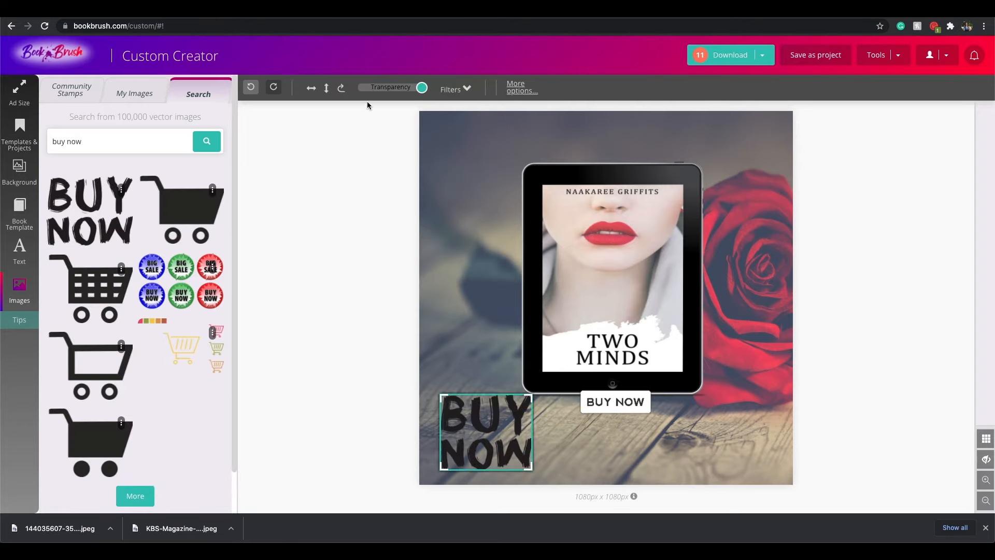
{"action": "left_click", "coordinate": [515, 87]}
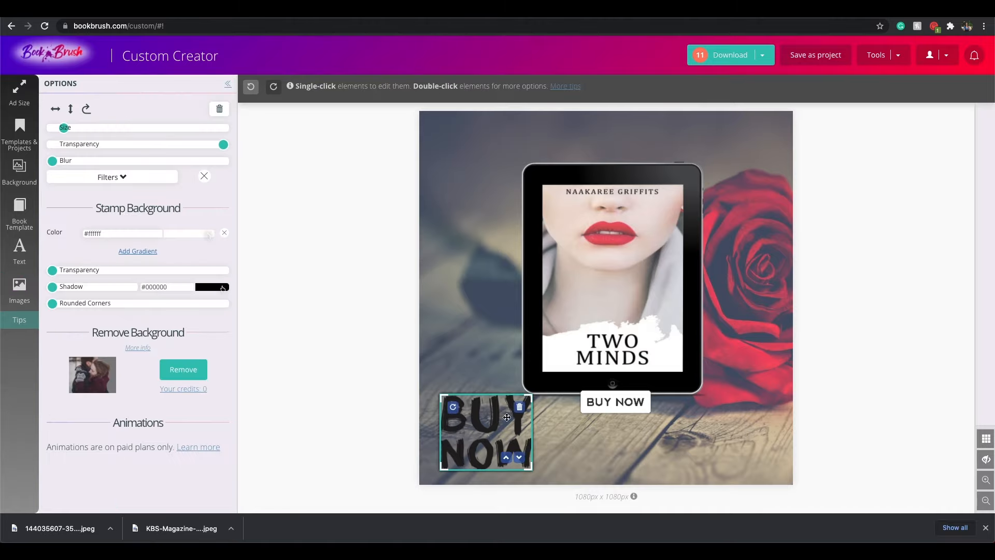
{"action": "left_click", "coordinate": [519, 407]}
Add a text box with the tagline "Cosy up with a romantic thriller that will rock you"
{"action": "left_click", "coordinate": [19, 250]}
{"action": "left_click", "coordinate": [138, 116]}
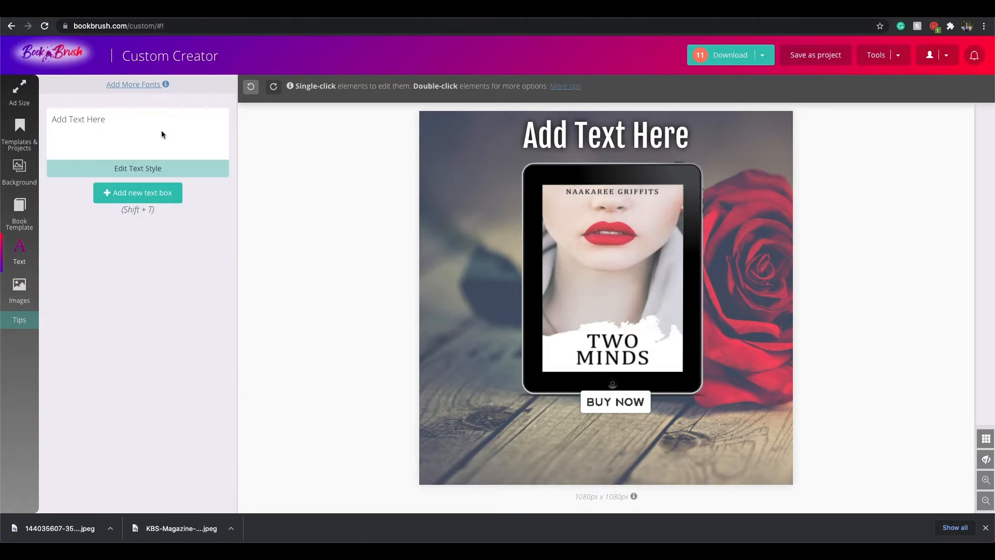
{"action": "type", "text": "Cosy u"}
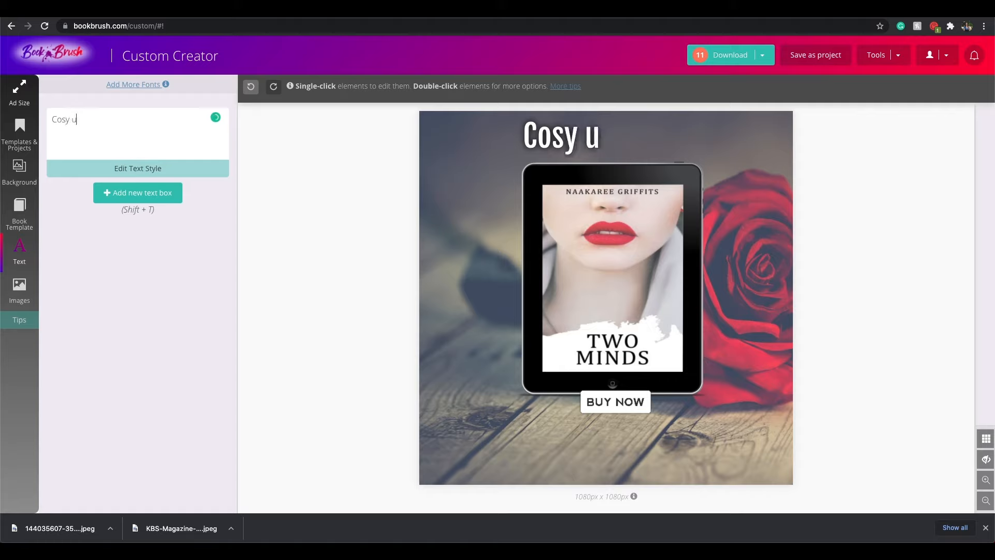
{"action": "type", "text": "p with a toman"}
{"action": "key", "text": "BackSpace"}
{"action": "key", "text": "BackSpace"}
{"action": "key", "text": "BackSpace"}
{"action": "key", "text": "BackSpace"}
{"action": "key", "text": "BackSpace"}
{"action": "type", "text": "rom"}
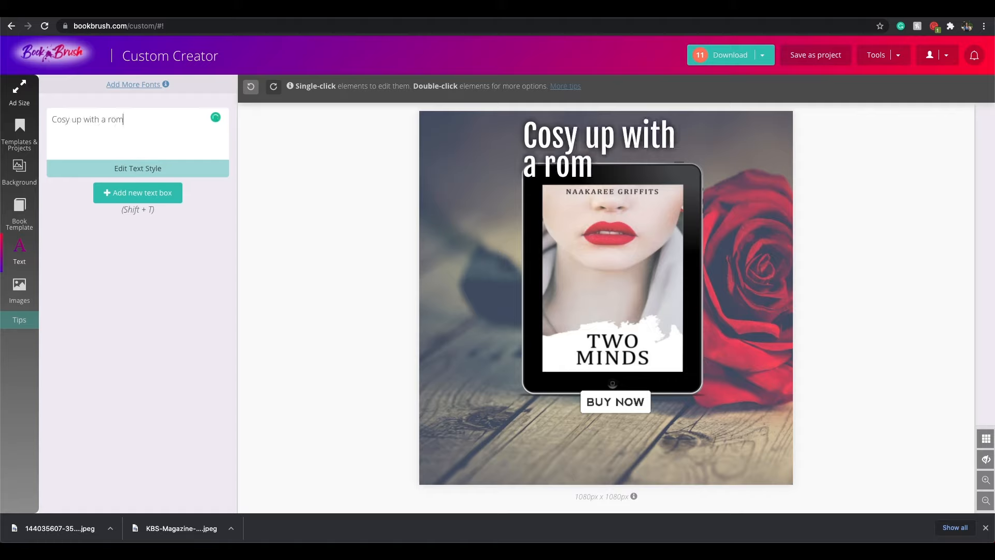
{"action": "type", "text": "antic thriller that will rock you"}
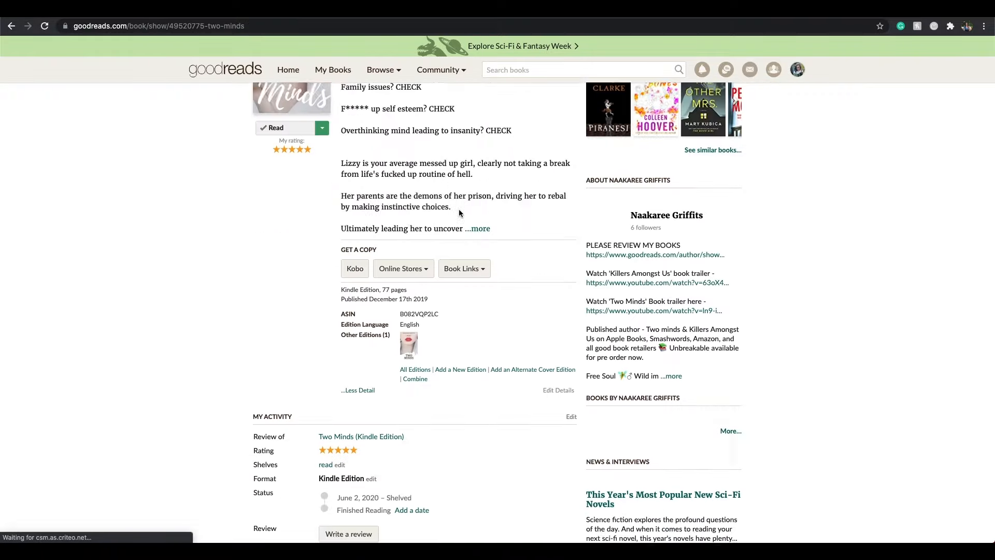
In the Two Minds reviews on Goodreads, find and select the sentence "The ending is twisted and will leave you in shock."
{"action": "scroll", "coordinate": [465, 206], "scroll_direction": "down", "scroll_amount": 4}
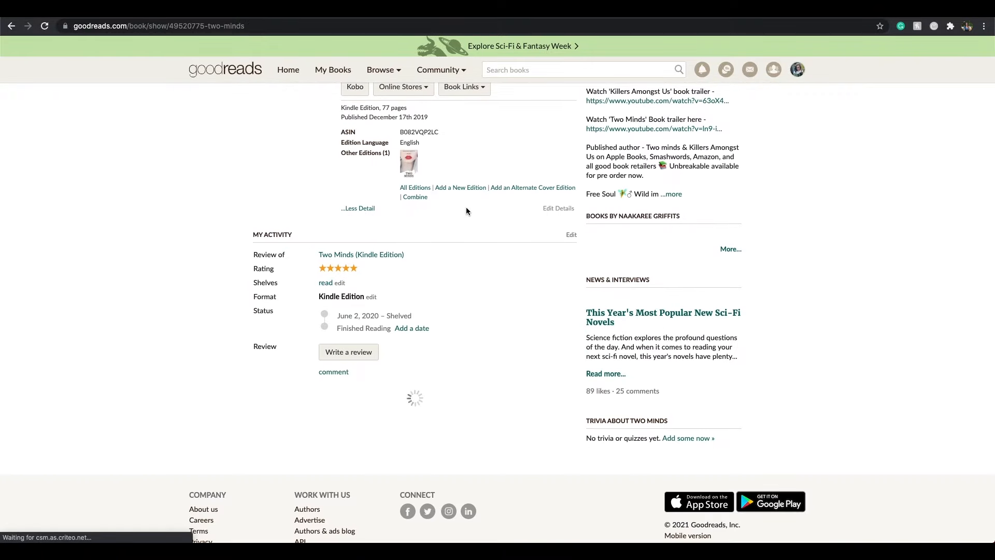
{"action": "scroll", "coordinate": [466, 208], "scroll_direction": "down", "scroll_amount": 5}
{"action": "scroll", "coordinate": [428, 292], "scroll_direction": "up", "scroll_amount": 1}
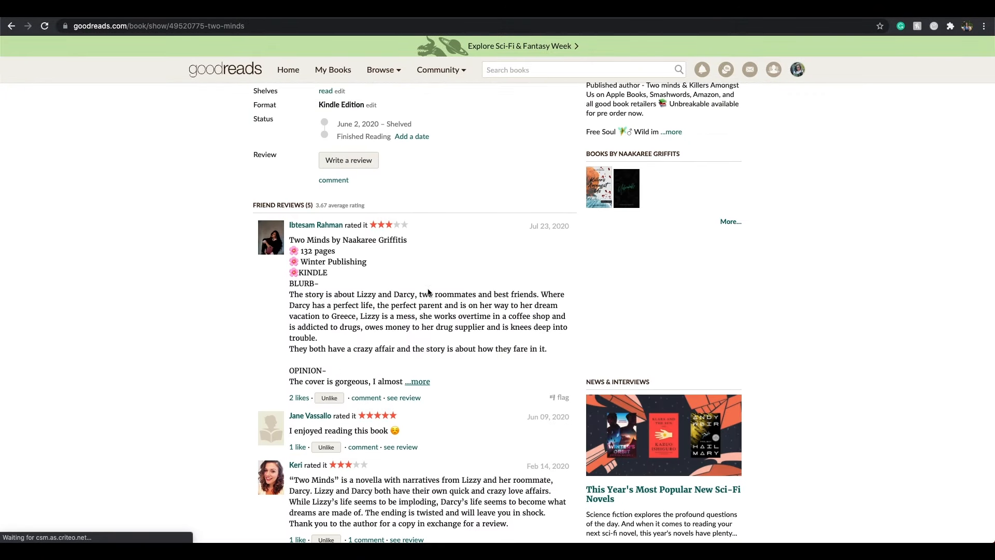
{"action": "left_click", "coordinate": [420, 381]}
{"action": "scroll", "coordinate": [430, 311], "scroll_direction": "down", "scroll_amount": 10}
{"action": "left_click_drag", "start_coordinate": [365, 235], "coordinate": [545, 233]}
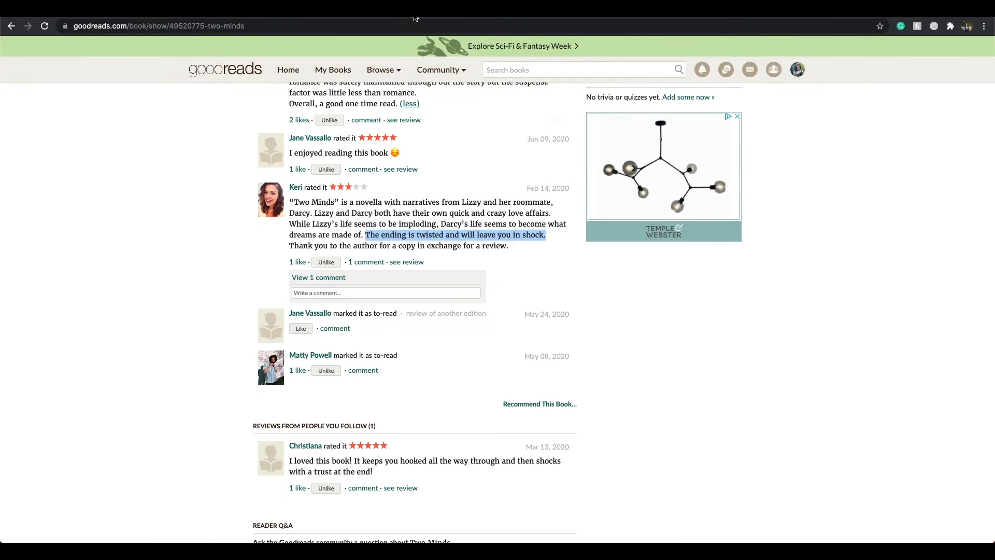
Back in the Book Brush design, add the quoted review sentence about the twisted ending below the tablet and widen its text box
{"action": "left_click", "coordinate": [83, 9]}
{"action": "type", "text": "\"The ending is twisted and will leave you in shock.\""}
{"action": "left_click_drag", "start_coordinate": [517, 322], "coordinate": [512, 427]}
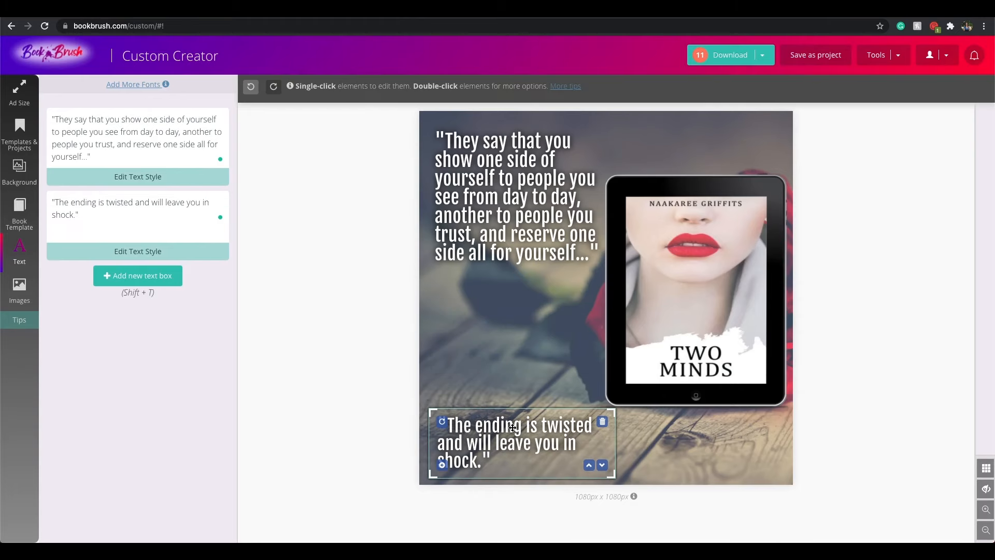
{"action": "left_click_drag", "start_coordinate": [616, 438], "coordinate": [664, 439]}
{"action": "left_click_drag", "start_coordinate": [555, 475], "coordinate": [555, 478]}
Append the attribution "-Goodreads review" after a blank line to the review quote and make its text box smaller
{"action": "double_click", "coordinate": [597, 448]}
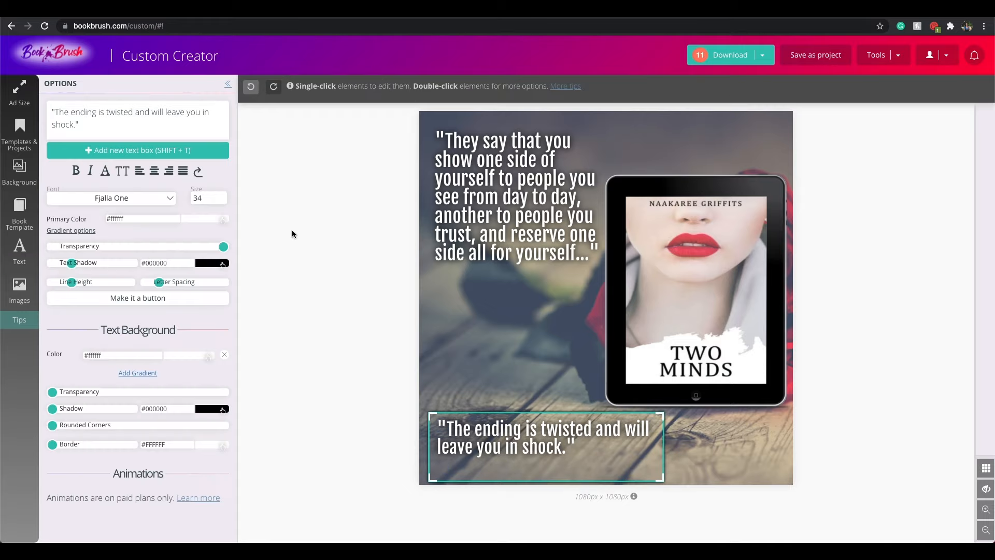
{"action": "left_click", "coordinate": [114, 126]}
{"action": "key", "text": "Return"}
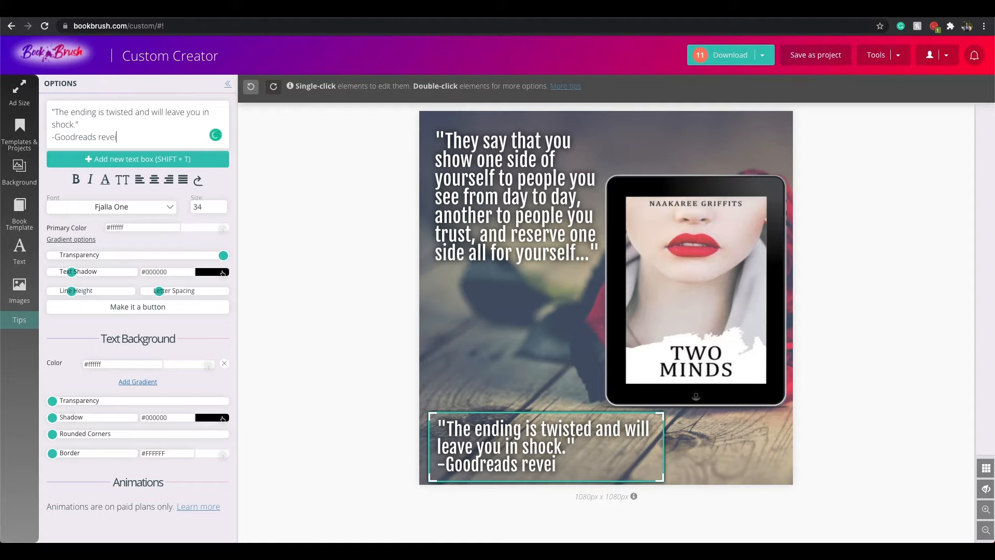
{"action": "key", "text": "BackSpace"}
{"action": "key", "text": "BackSpace"}
{"action": "key", "text": "BackSpace"}
{"action": "key", "text": "BackSpace"}
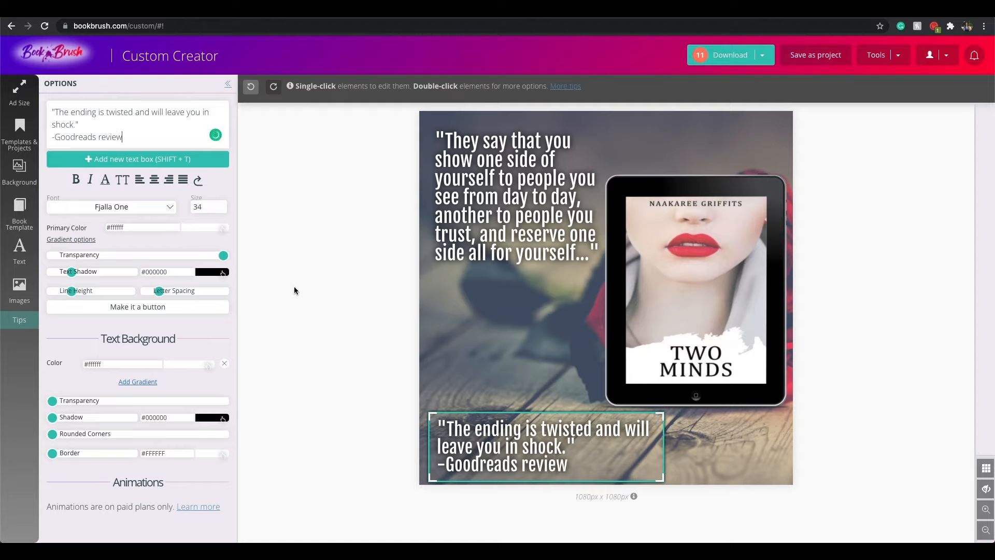
{"action": "key", "text": "Return"}
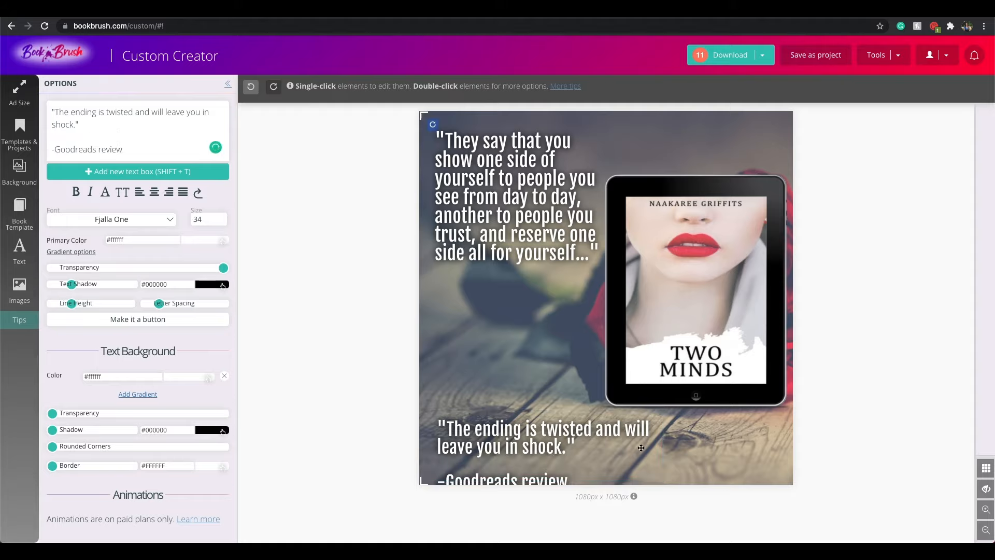
{"action": "left_click", "coordinate": [637, 461]}
{"action": "left_click_drag", "start_coordinate": [663, 480], "coordinate": [656, 468]}
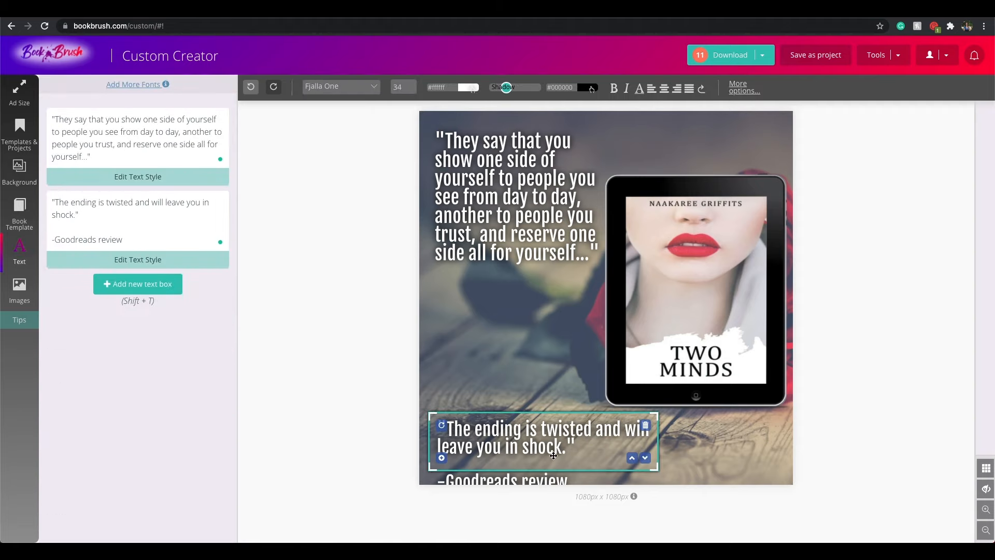
Move the Goodreads review up to fit on the image and place an "available at amazon" stamp below the opening quote
{"action": "left_click_drag", "start_coordinate": [553, 455], "coordinate": [547, 420]}
{"action": "left_click", "coordinate": [19, 290]}
{"action": "left_click", "coordinate": [73, 93]}
{"action": "scroll", "coordinate": [171, 194], "scroll_direction": "down", "scroll_amount": 3}
{"action": "left_click", "coordinate": [172, 197]}
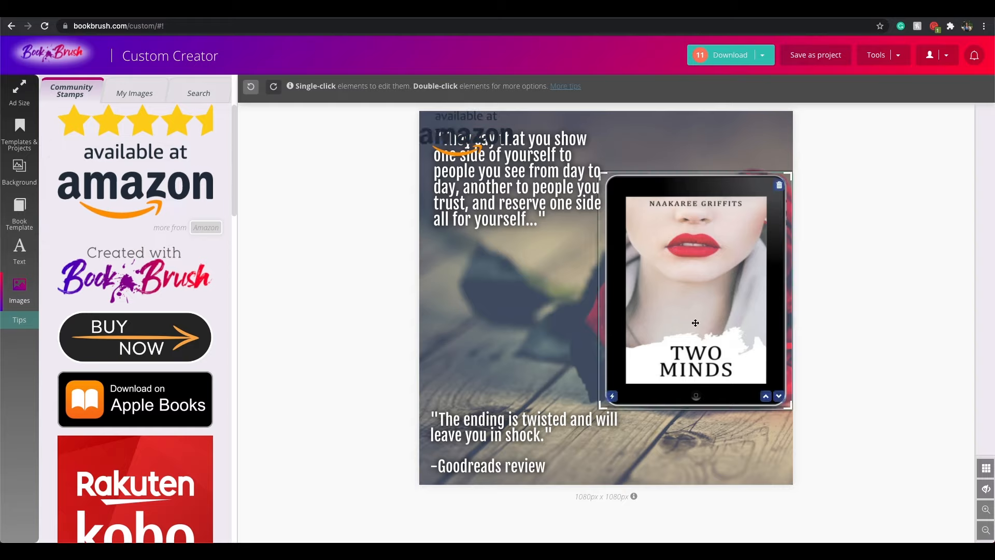
{"action": "left_click_drag", "start_coordinate": [471, 136], "coordinate": [498, 266]}
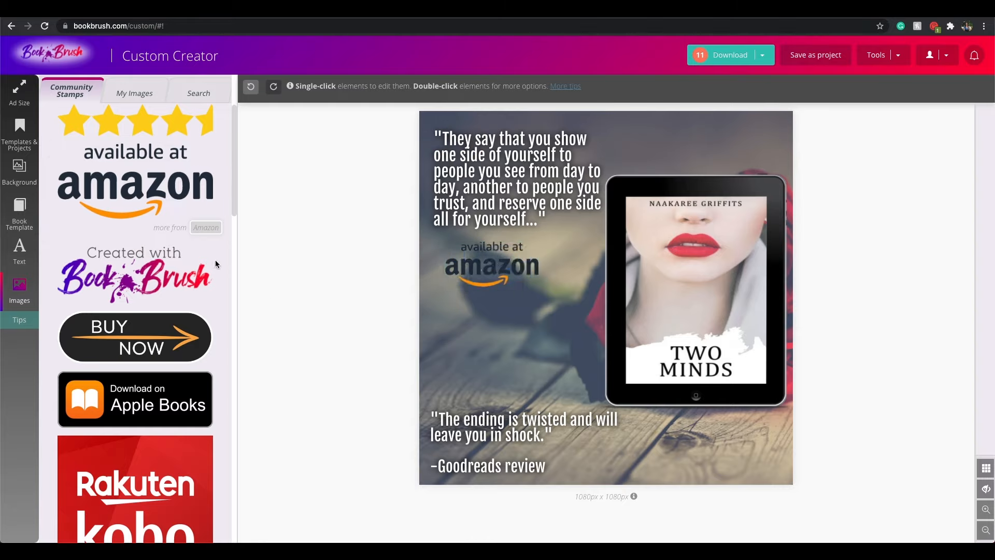
Add the "Download on Apple Books" community stamp and place it directly beneath the Amazon logo
{"action": "scroll", "coordinate": [218, 265], "scroll_direction": "down", "scroll_amount": 2}
{"action": "left_click", "coordinate": [135, 340]}
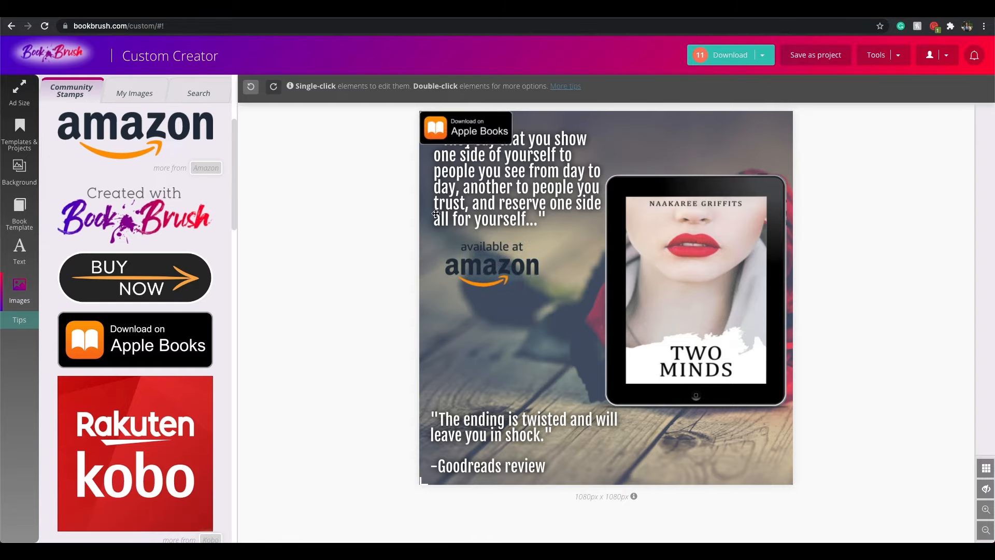
{"action": "left_click_drag", "start_coordinate": [467, 130], "coordinate": [493, 310]}
Add the Rakuten Kobo stamp, shrink it and place it under the Apple Books badge
{"action": "scroll", "coordinate": [135, 311], "scroll_direction": "down", "scroll_amount": 5}
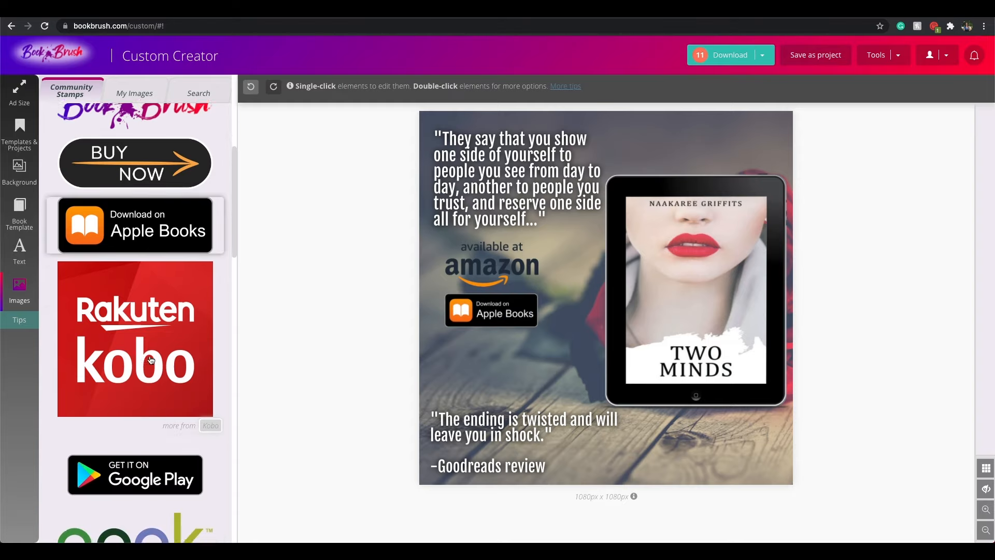
{"action": "left_click", "coordinate": [136, 295]}
{"action": "left_click_drag", "start_coordinate": [466, 155], "coordinate": [499, 362]}
{"action": "left_click_drag", "start_coordinate": [549, 310], "coordinate": [492, 355]}
{"action": "left_click", "coordinate": [372, 359]}
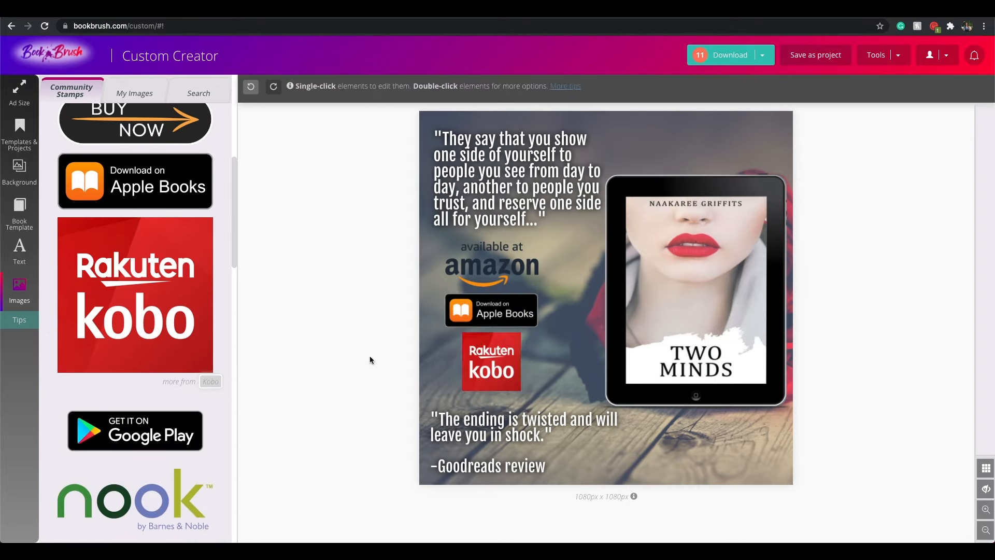
Add the Google Play stamp between the Apple Books and Kobo badges and shift the store logos to make room
{"action": "left_click", "coordinate": [135, 431]}
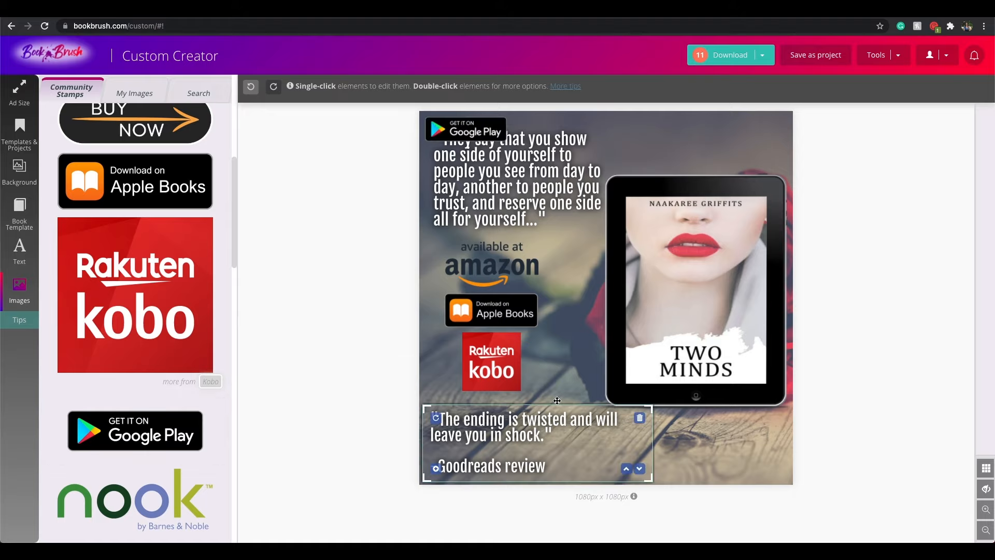
{"action": "left_click_drag", "start_coordinate": [464, 133], "coordinate": [490, 338]}
{"action": "left_click_drag", "start_coordinate": [492, 266], "coordinate": [493, 258]}
{"action": "left_click_drag", "start_coordinate": [500, 310], "coordinate": [502, 300]}
{"action": "left_click_drag", "start_coordinate": [493, 336], "coordinate": [493, 333]}
{"action": "left_click_drag", "start_coordinate": [502, 370], "coordinate": [505, 386]}
{"action": "left_click", "coordinate": [310, 351]}
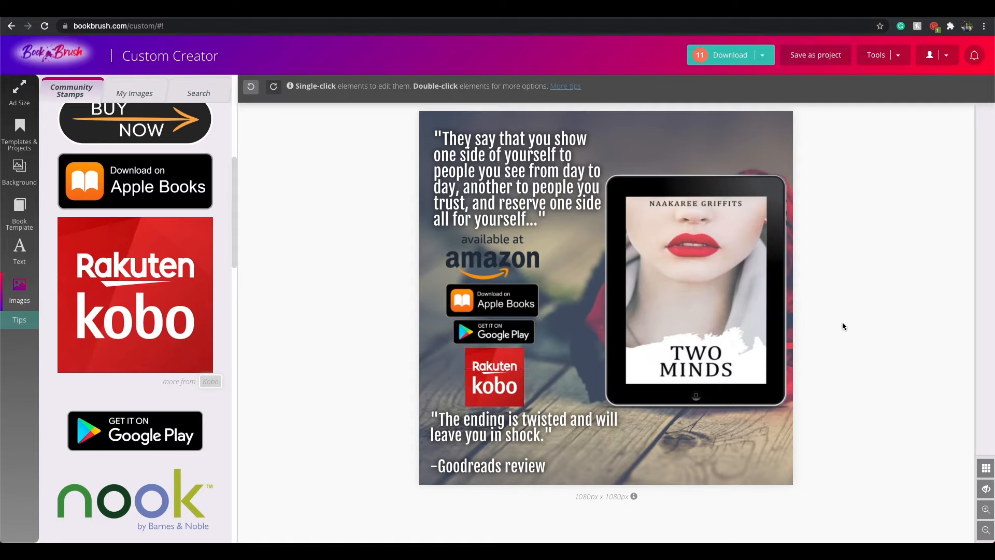
Delete the Kobo and Google Play stamps and respace the Amazon and Apple Books logos below the opening quote
{"action": "left_click", "coordinate": [516, 384]}
{"action": "left_click", "coordinate": [513, 362]}
{"action": "left_click", "coordinate": [528, 328]}
{"action": "left_click_drag", "start_coordinate": [495, 303], "coordinate": [493, 340]}
{"action": "mouse_move", "coordinate": [504, 283]}
{"action": "left_mouse_down"}
{"action": "mouse_move", "coordinate": [506, 307]}
{"action": "mouse_move", "coordinate": [506, 286]}
{"action": "left_mouse_up"}
{"action": "left_click_drag", "start_coordinate": [499, 347], "coordinate": [501, 319]}
{"action": "left_click", "coordinate": [392, 341]}
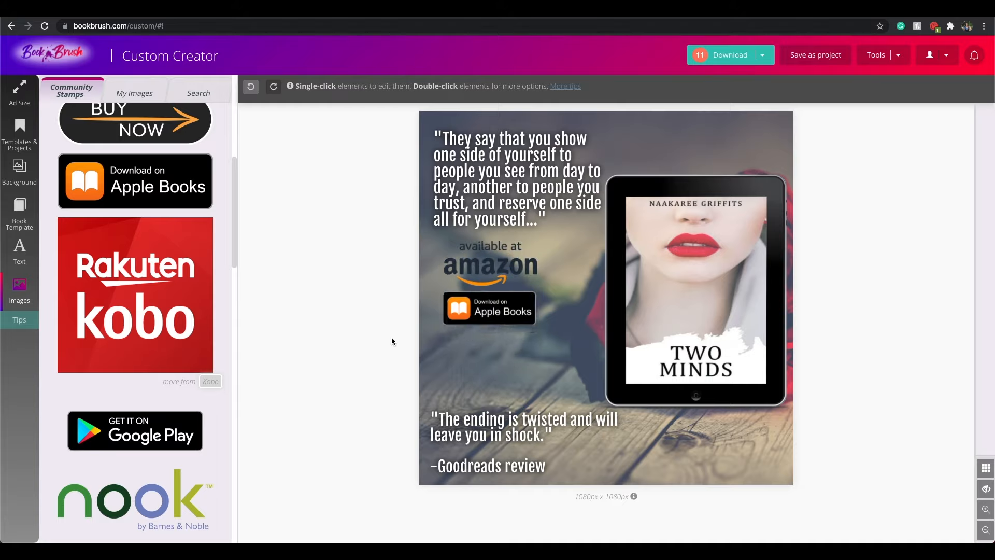
Add a text box reading "+ wherever you get your books" and move it beneath the Apple Books badge
{"action": "left_click", "coordinate": [22, 253]}
{"action": "left_click", "coordinate": [138, 285]}
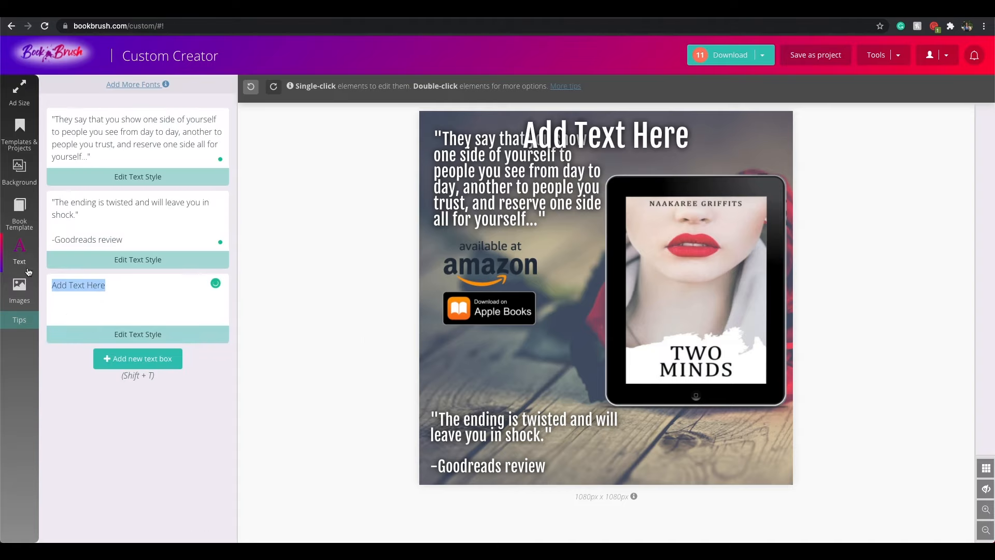
{"action": "type", "text": "+ wherever you get your books"}
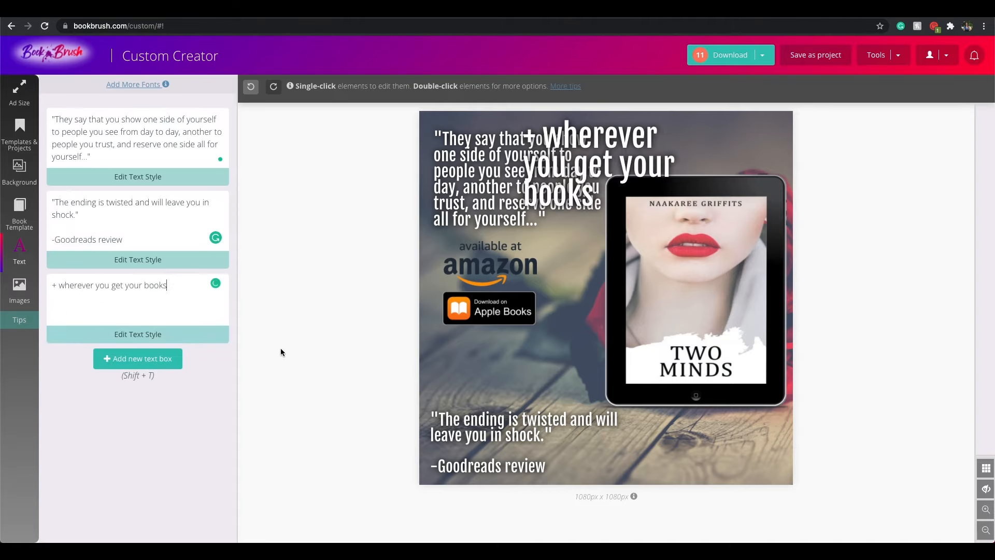
{"action": "left_click_drag", "start_coordinate": [598, 157], "coordinate": [511, 376]}
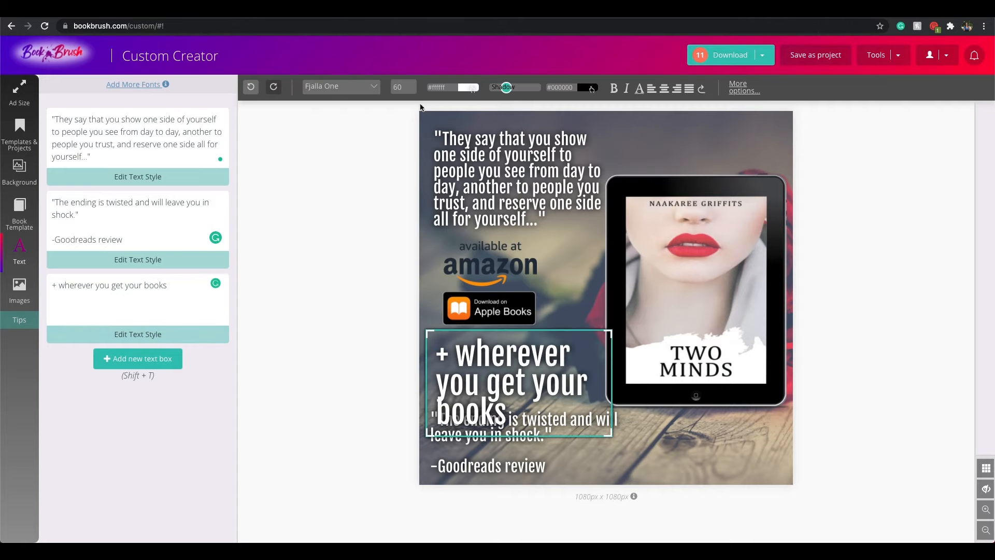
Shrink the "+ wherever you get your books" text, narrow its box to two lines and align the store logos above it
{"action": "left_click", "coordinate": [410, 91]}
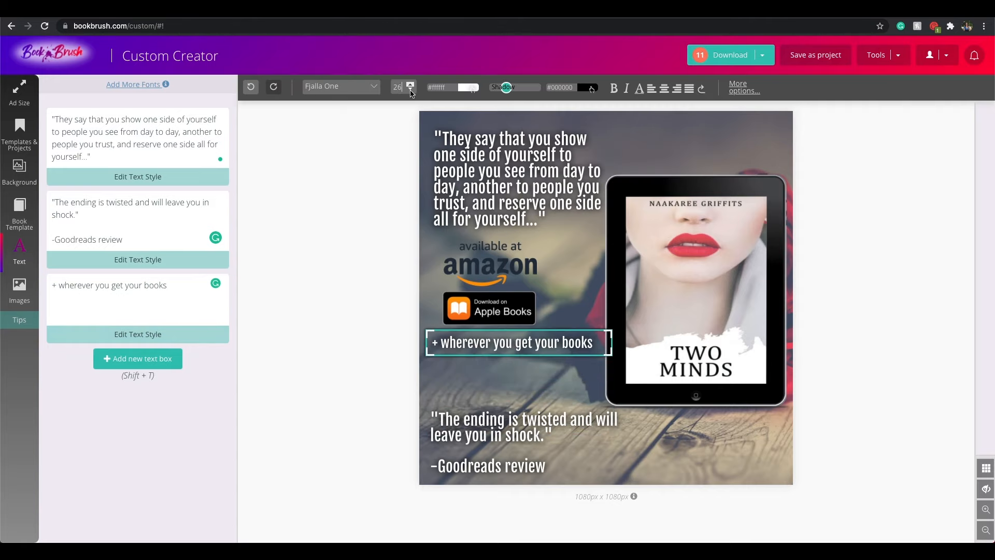
{"action": "left_click_drag", "start_coordinate": [478, 343], "coordinate": [488, 342]}
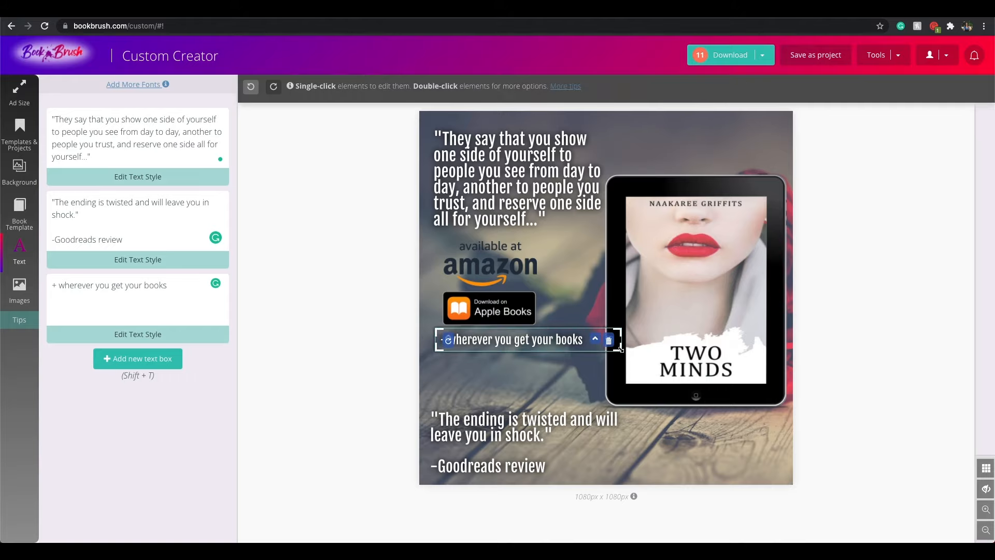
{"action": "left_click_drag", "start_coordinate": [621, 351], "coordinate": [539, 358]}
{"action": "left_click_drag", "start_coordinate": [481, 344], "coordinate": [494, 357]}
{"action": "left_click_drag", "start_coordinate": [489, 308], "coordinate": [490, 316]}
{"action": "left_click_drag", "start_coordinate": [490, 264], "coordinate": [492, 271]}
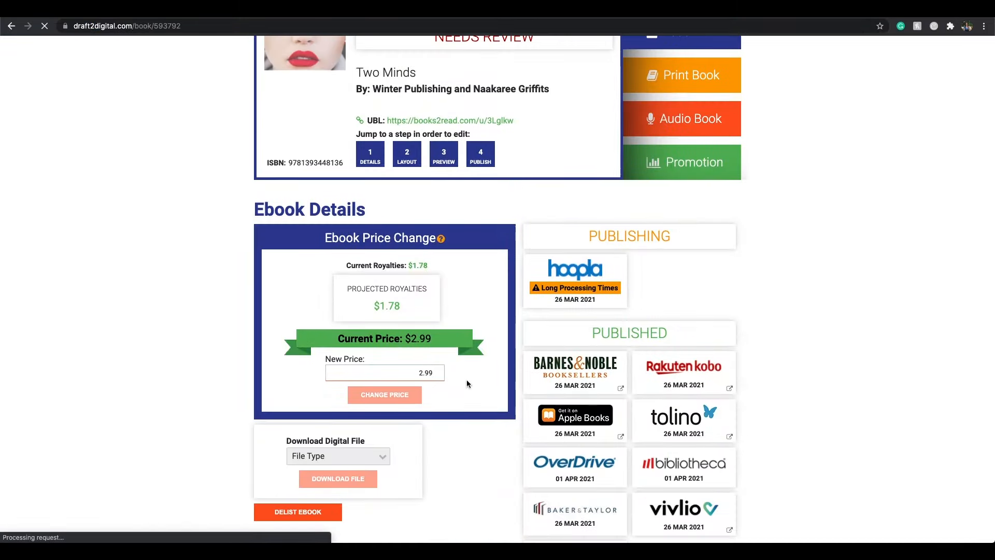
On the Two Minds page in Draft2Digital, change the ordinary ebook list price to $1.99 and confirm the change
{"action": "left_click_drag", "start_coordinate": [439, 373], "coordinate": [402, 371]}
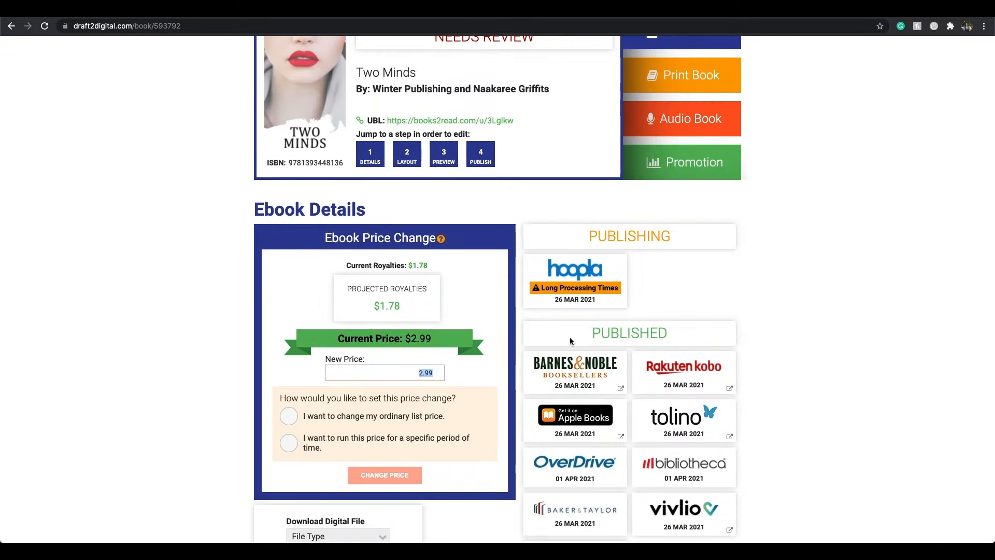
{"action": "type", "text": "1."}
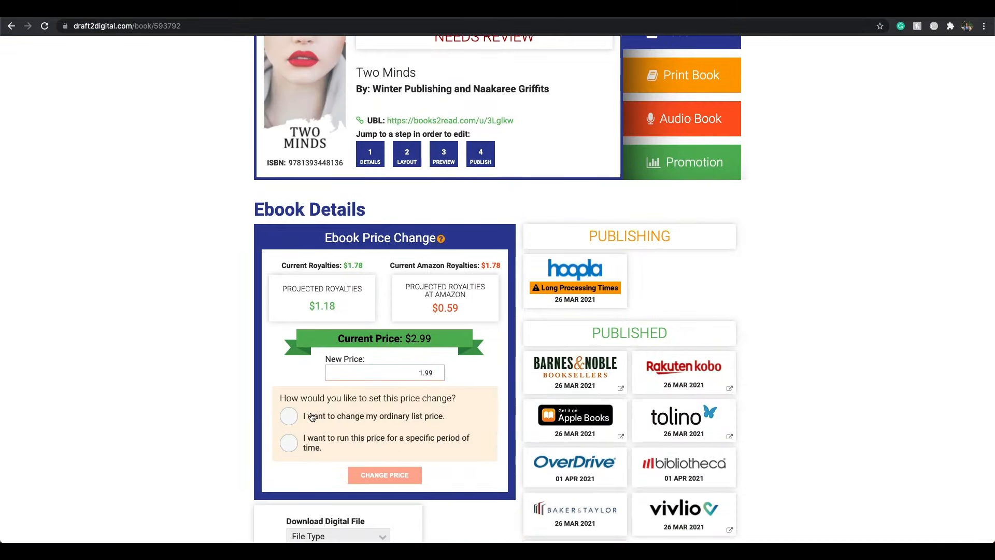
{"action": "left_click", "coordinate": [312, 417]}
{"action": "left_click", "coordinate": [397, 478]}
{"action": "left_click", "coordinate": [517, 163]}
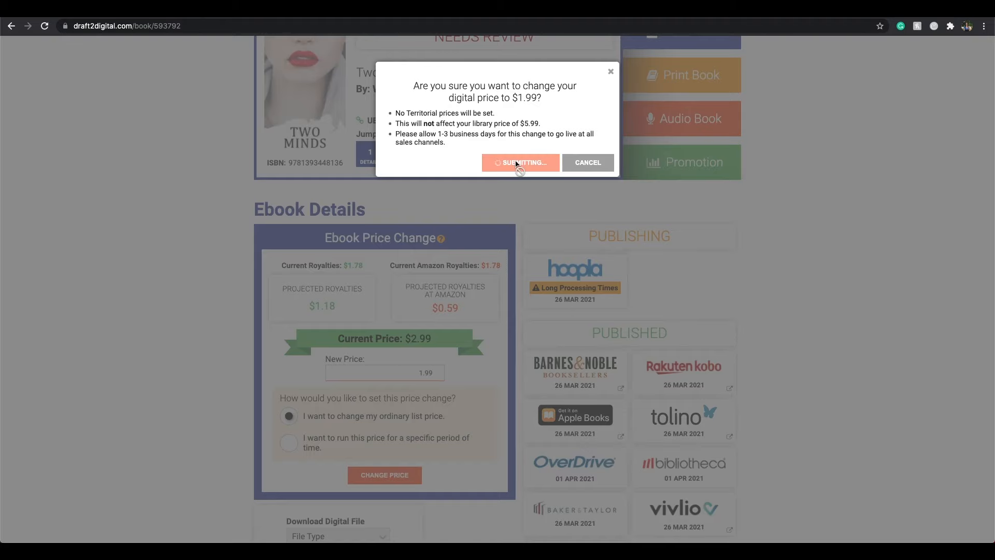
{"action": "scroll", "coordinate": [521, 155], "scroll_direction": "up", "scroll_amount": 3}
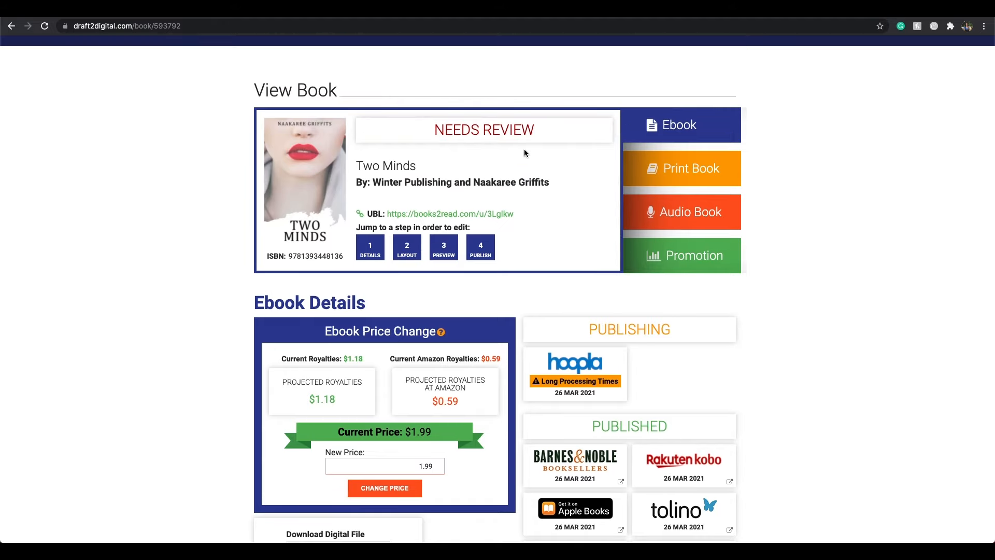
Back in the Book Brush design, browse the community stamps by category, including Retailer, Best Seller and All, for a price badge
{"action": "left_click", "coordinate": [88, 11]}
{"action": "left_click", "coordinate": [19, 288]}
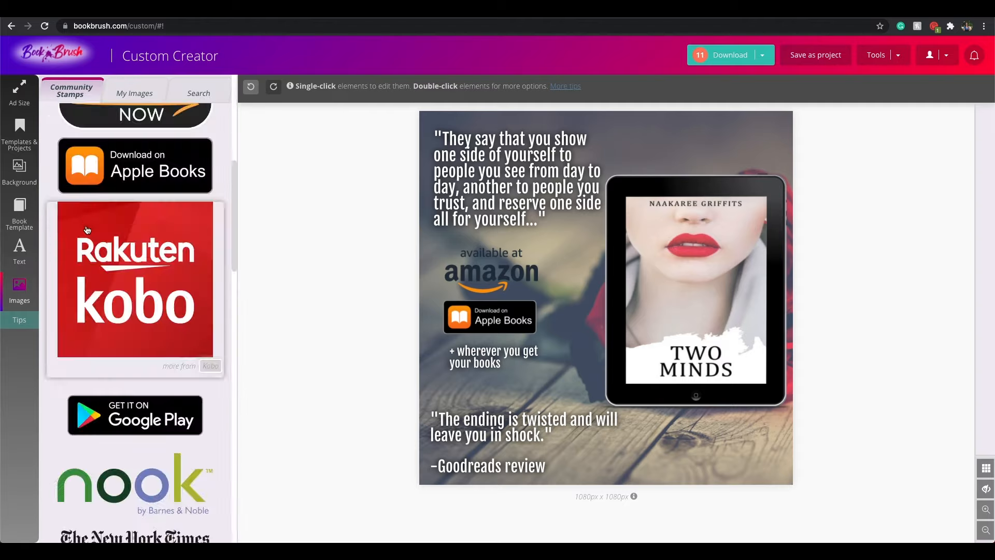
{"action": "left_click", "coordinate": [134, 93]}
{"action": "left_click", "coordinate": [71, 91]}
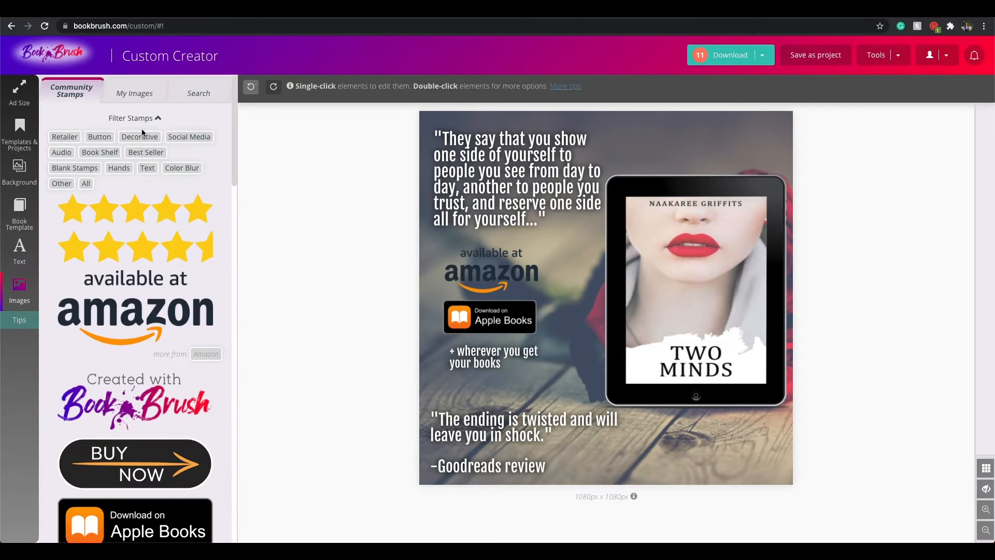
{"action": "left_click", "coordinate": [66, 137]}
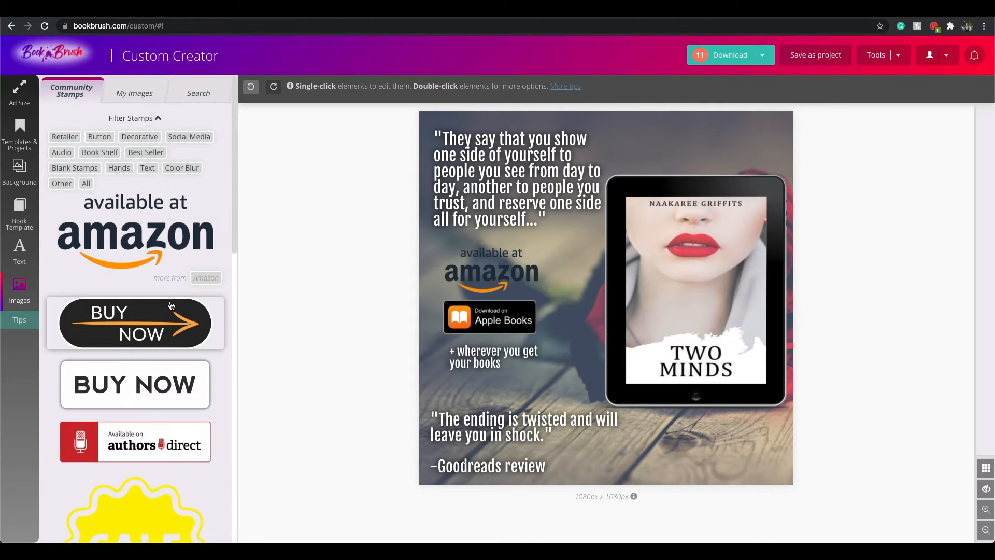
{"action": "left_click", "coordinate": [152, 152]}
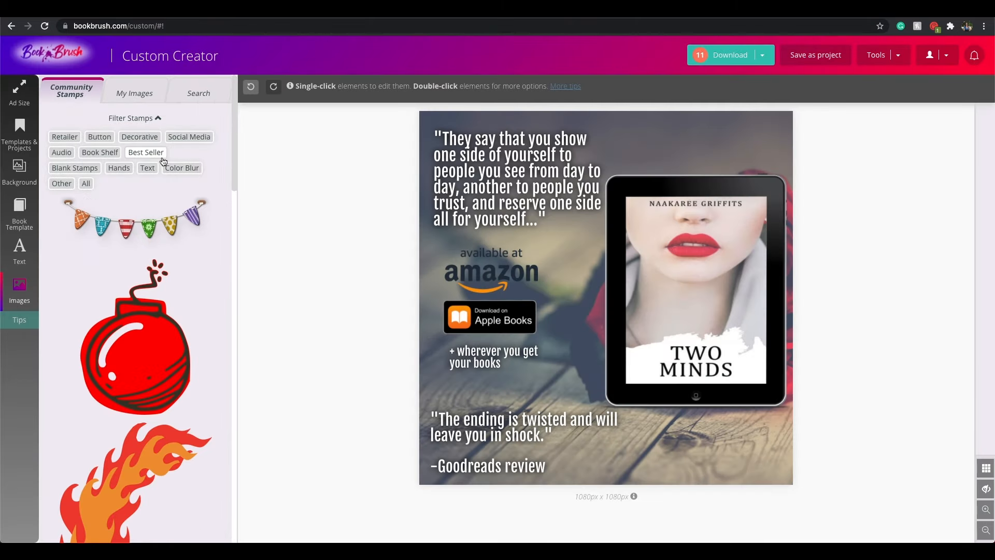
{"action": "scroll", "coordinate": [156, 166], "scroll_direction": "down", "scroll_amount": 10}
{"action": "scroll", "coordinate": [145, 155], "scroll_direction": "up", "scroll_amount": 10}
{"action": "left_click", "coordinate": [178, 169]}
{"action": "left_click", "coordinate": [83, 184]}
{"action": "scroll", "coordinate": [167, 263], "scroll_direction": "down", "scroll_amount": 10}
{"action": "scroll", "coordinate": [166, 262], "scroll_direction": "up", "scroll_amount": 10}
{"action": "scroll", "coordinate": [201, 474], "scroll_direction": "down", "scroll_amount": 10}
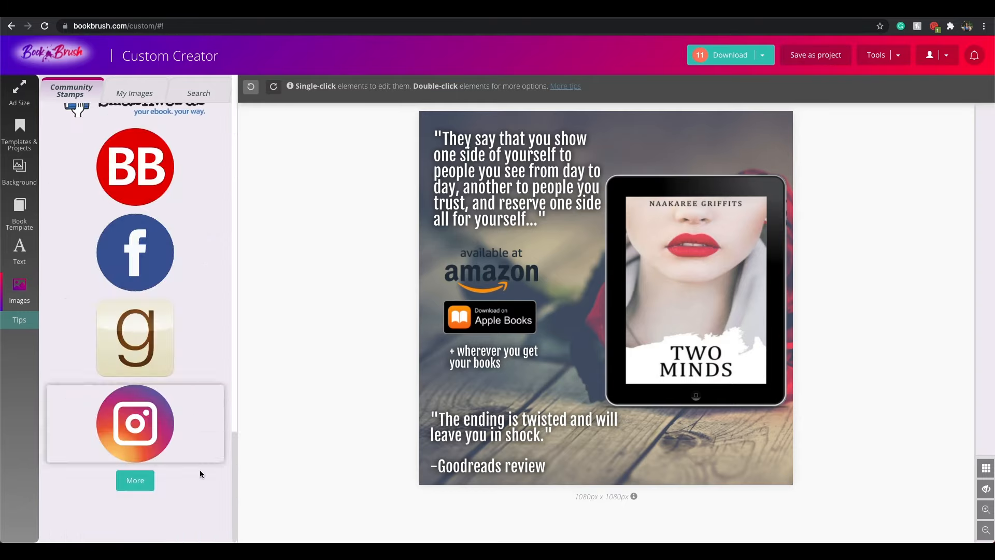
Load more stamps, add the red circle with a white border, enlarge it and place it over the image's upper right corner
{"action": "left_click", "coordinate": [136, 481]}
{"action": "scroll", "coordinate": [159, 481], "scroll_direction": "down", "scroll_amount": 10}
{"action": "scroll", "coordinate": [159, 481], "scroll_direction": "down", "scroll_amount": 5}
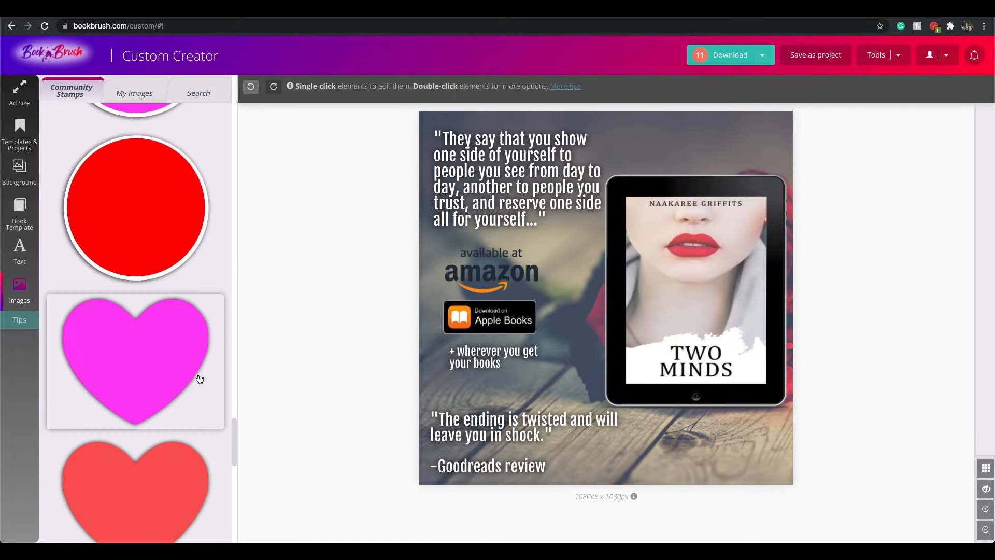
{"action": "left_click", "coordinate": [137, 232]}
{"action": "left_click_drag", "start_coordinate": [484, 140], "coordinate": [772, 149]}
{"action": "left_click_drag", "start_coordinate": [733, 191], "coordinate": [718, 207]}
{"action": "left_click_drag", "start_coordinate": [776, 168], "coordinate": [770, 157]}
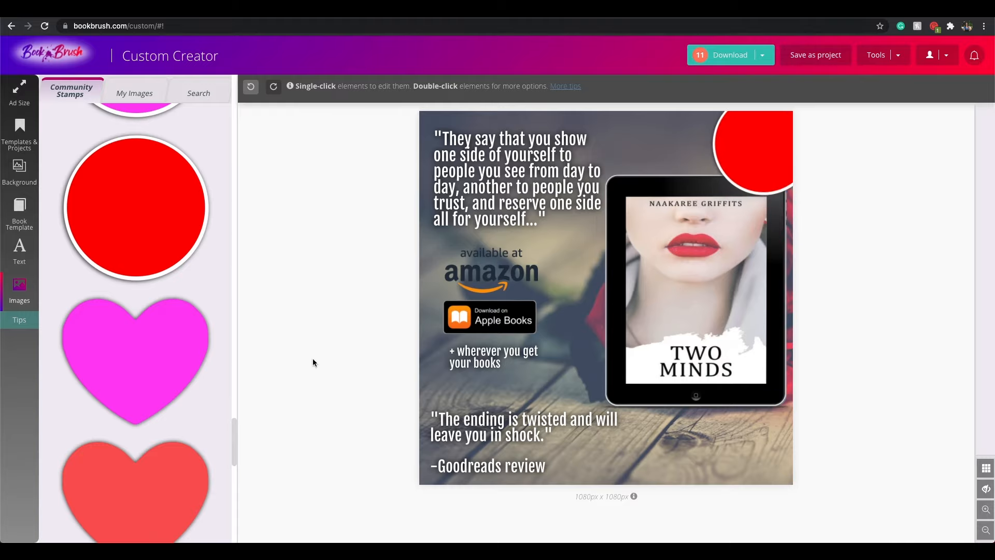
Add the text "$1.99 on all retailers" and reduce it to fit inside the red circle
{"action": "left_click", "coordinate": [20, 250]}
{"action": "left_click", "coordinate": [139, 359]}
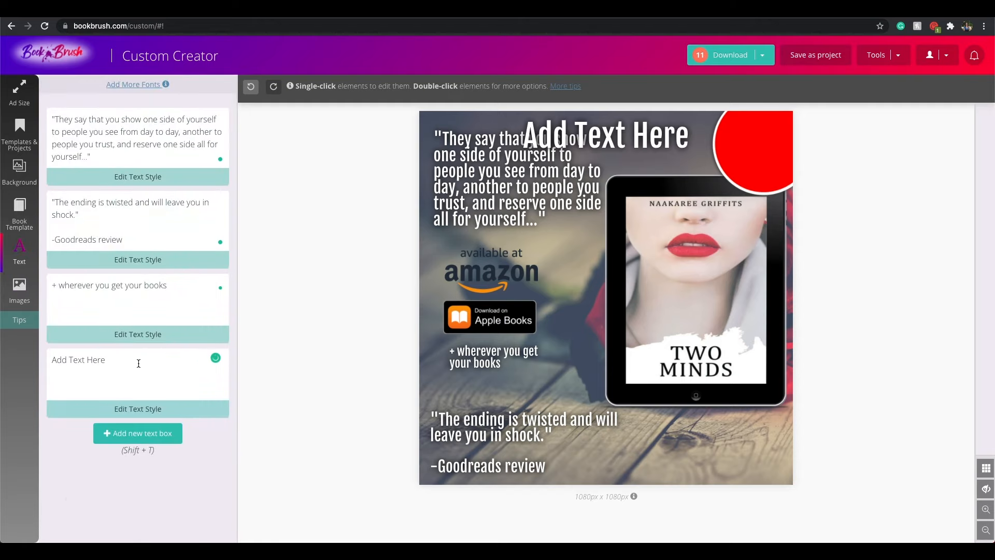
{"action": "type", "text": "$1.99"}
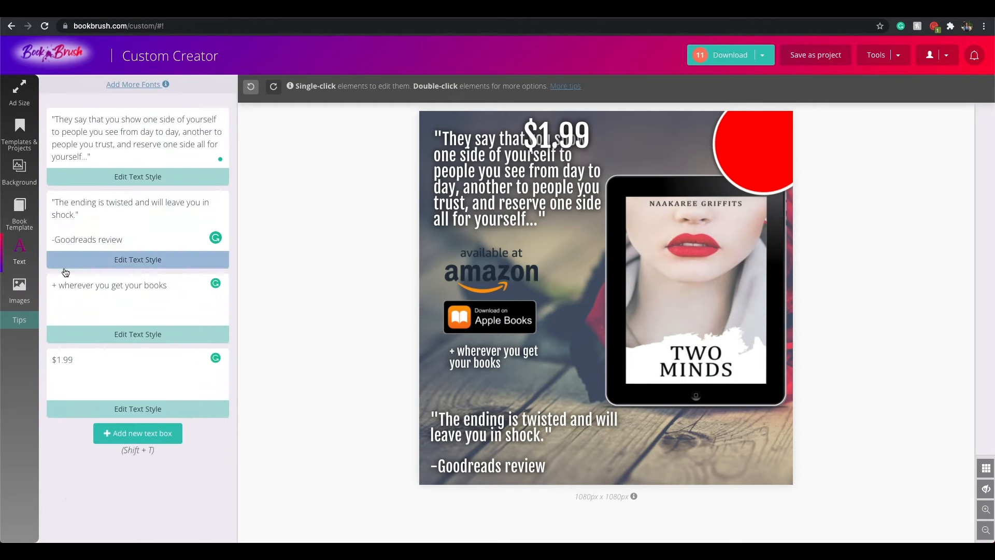
{"action": "type", "text": " on all re"}
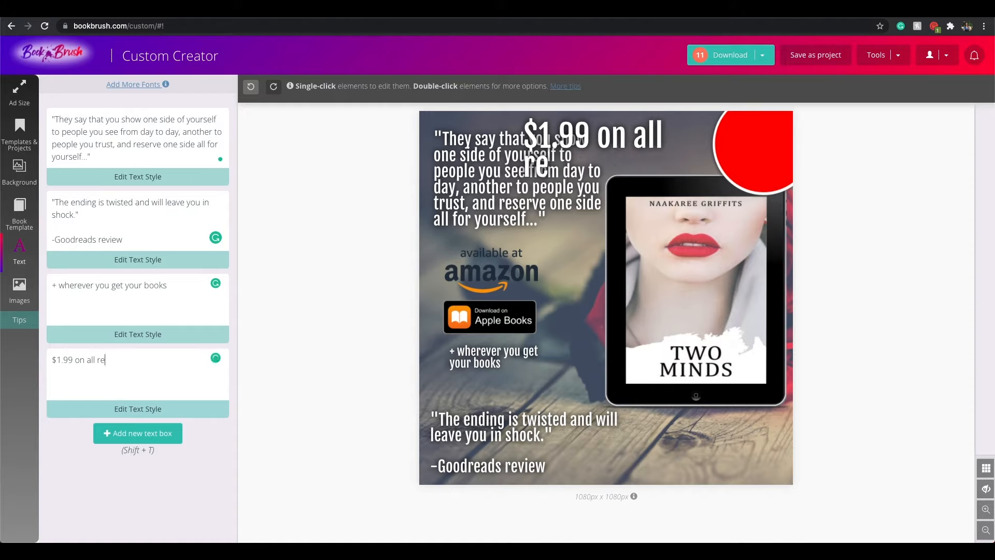
{"action": "type", "text": "tailers"}
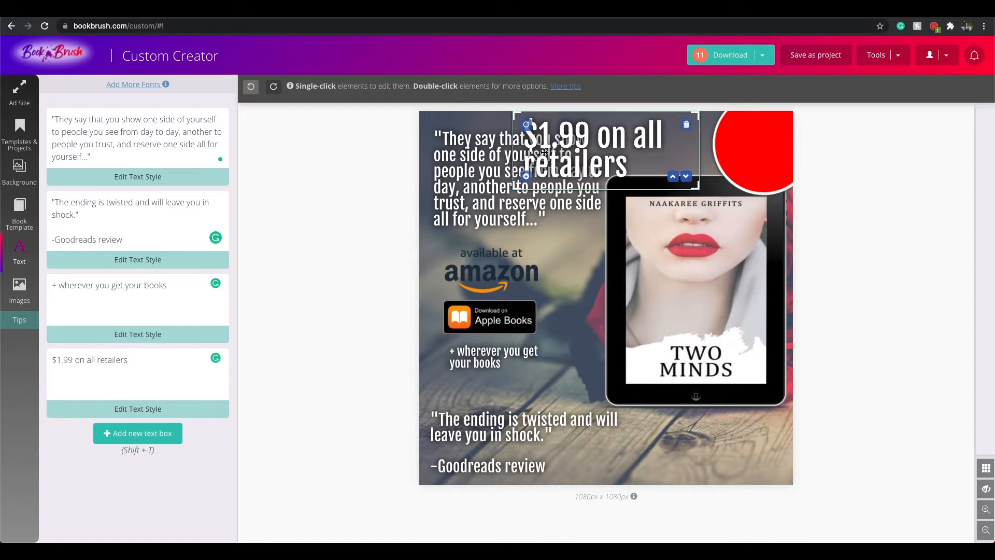
{"action": "left_click", "coordinate": [549, 135]}
{"action": "left_click_drag", "start_coordinate": [521, 115], "coordinate": [569, 130]}
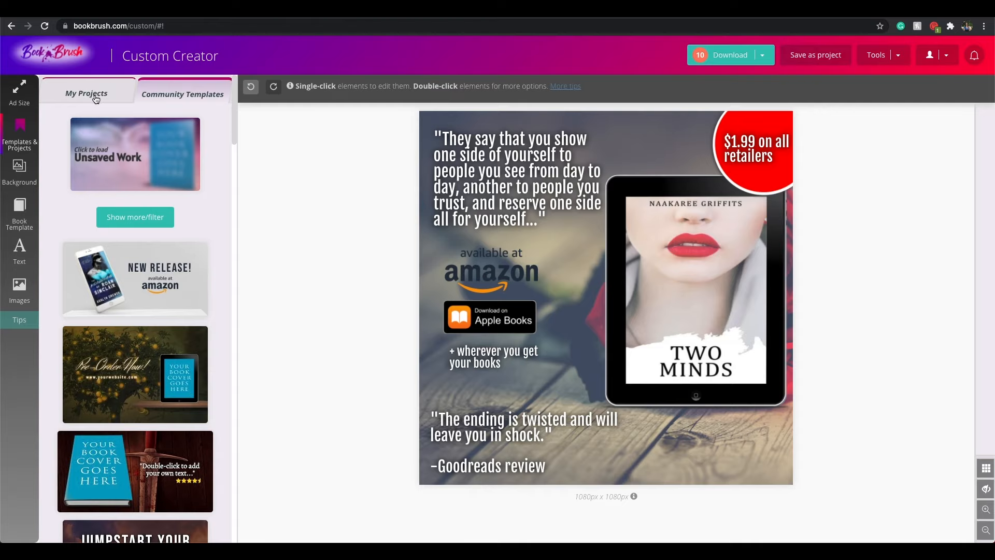
Filter the community templates by the Instagram photo and Instagram Stories platforms and load the fantasy template with the floating castle
{"action": "scroll", "coordinate": [184, 237], "scroll_direction": "down", "scroll_amount": 5}
{"action": "scroll", "coordinate": [185, 237], "scroll_direction": "up", "scroll_amount": 5}
{"action": "left_click", "coordinate": [169, 217]}
{"action": "left_click", "coordinate": [114, 206]}
{"action": "left_click", "coordinate": [104, 194]}
{"action": "left_click", "coordinate": [129, 306]}
{"action": "scroll", "coordinate": [210, 381], "scroll_direction": "down", "scroll_amount": 5}
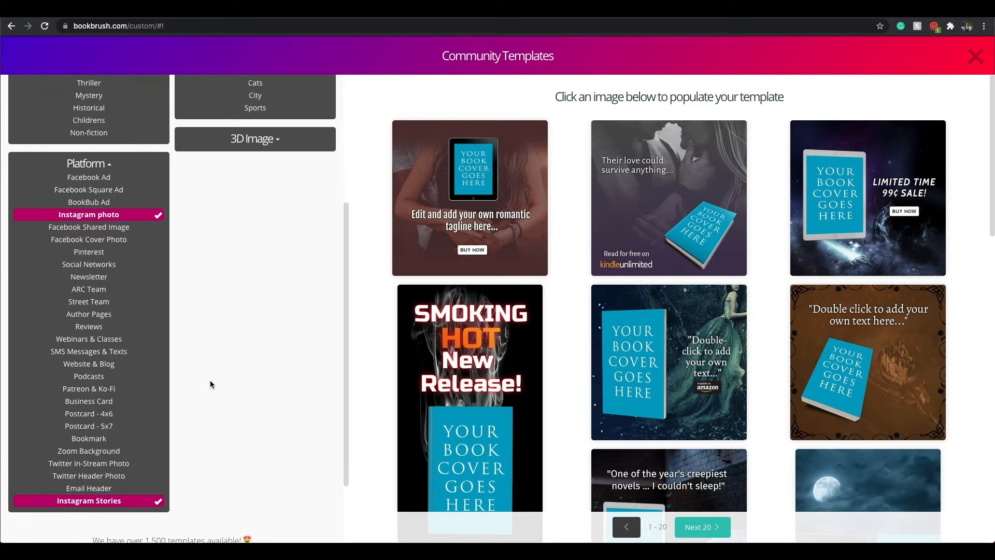
{"action": "left_click", "coordinate": [701, 342]}
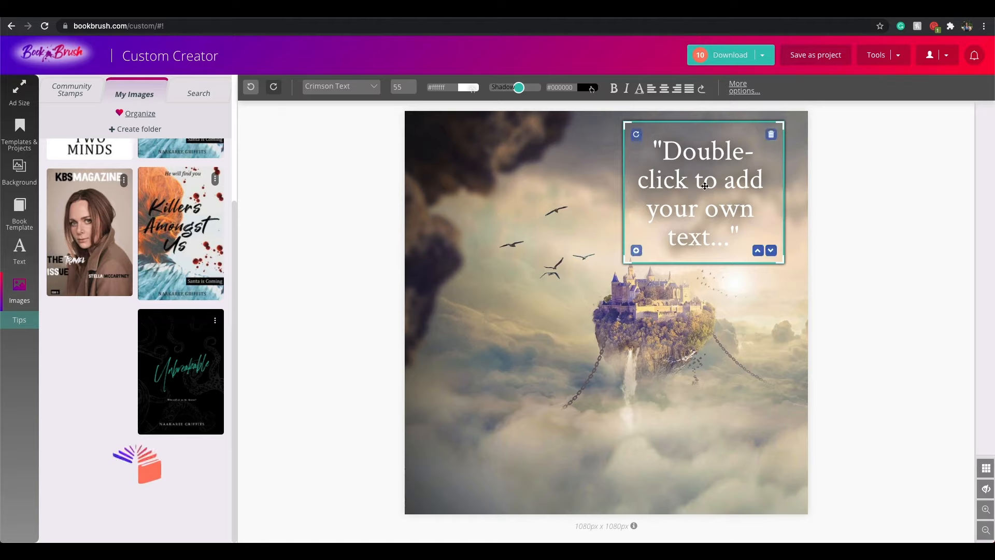
Switch to the "Unbreakable editor" manuscript in Google Docs and go to the Iris section of Chapter Six for a quote
{"action": "mouse_move", "coordinate": [693, 190]}
{"action": "left_click", "coordinate": [26, 262]}
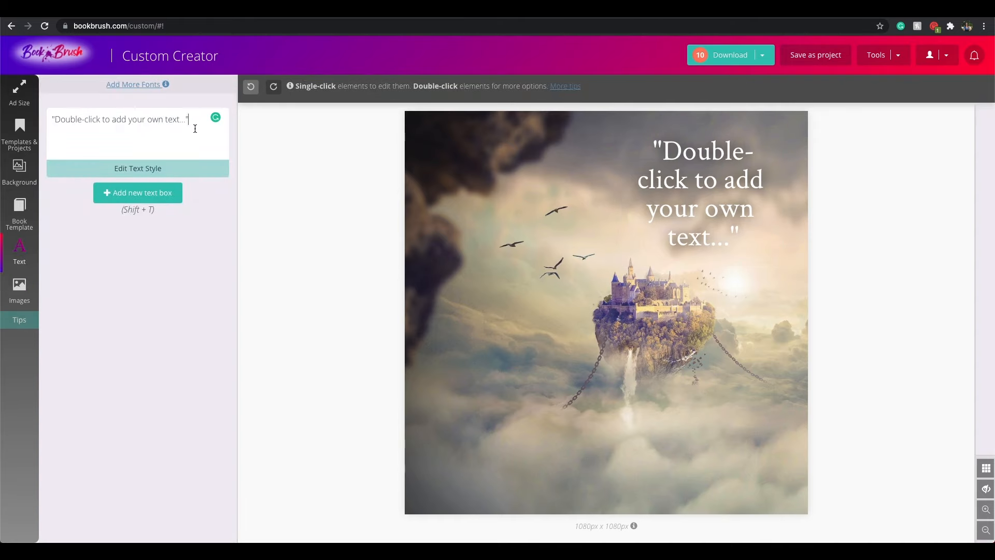
{"action": "double_click", "coordinate": [585, 197]}
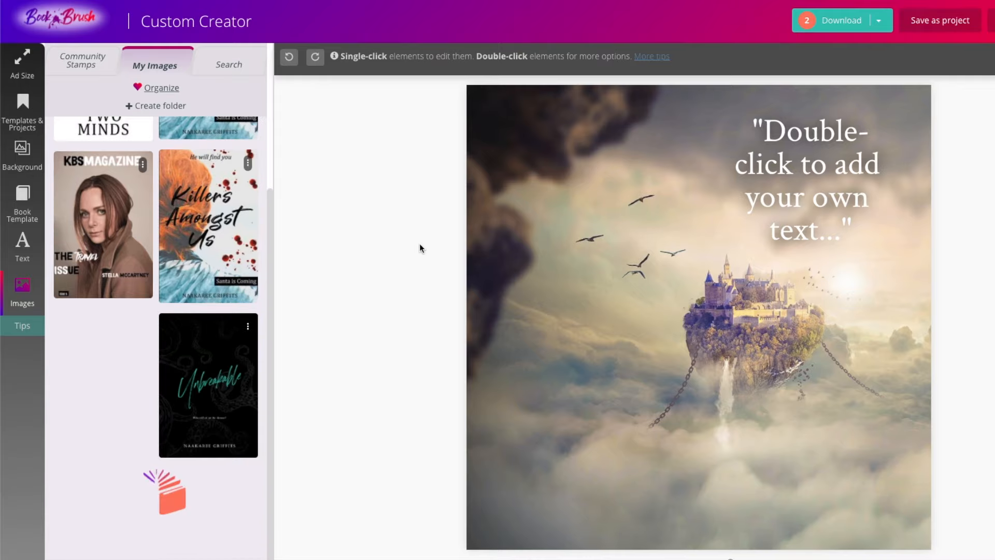
{"action": "left_click", "coordinate": [824, 129]}
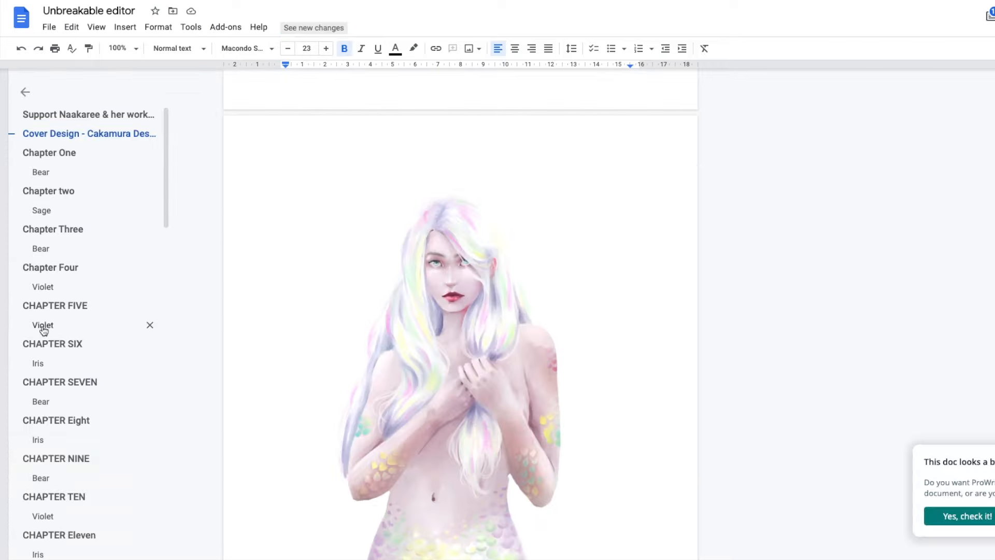
{"action": "left_click", "coordinate": [38, 363]}
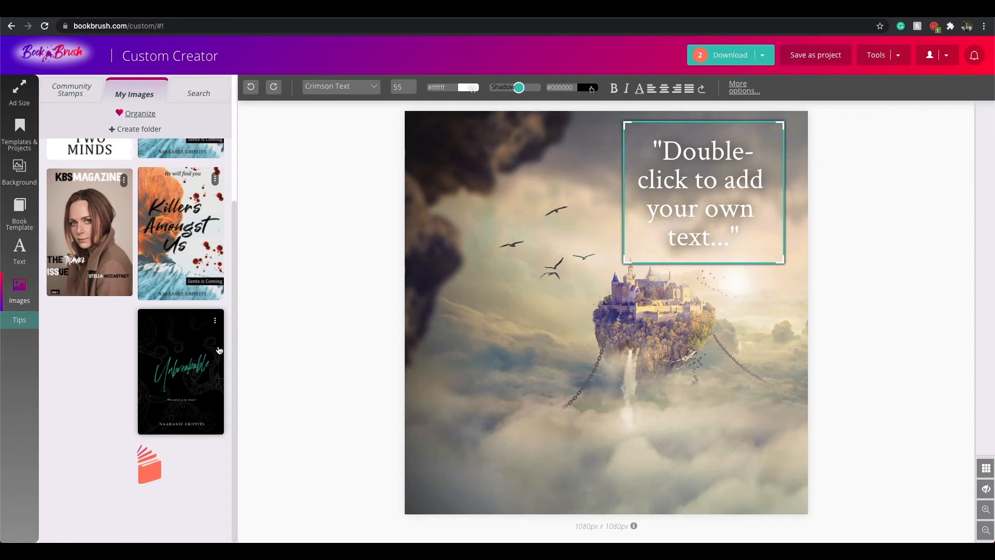
Replace the placeholder text in the floating castle template with the manuscript passage beginning "Iris, Iris!" called my twin sister, Fenix
{"action": "double_click", "coordinate": [707, 224]}
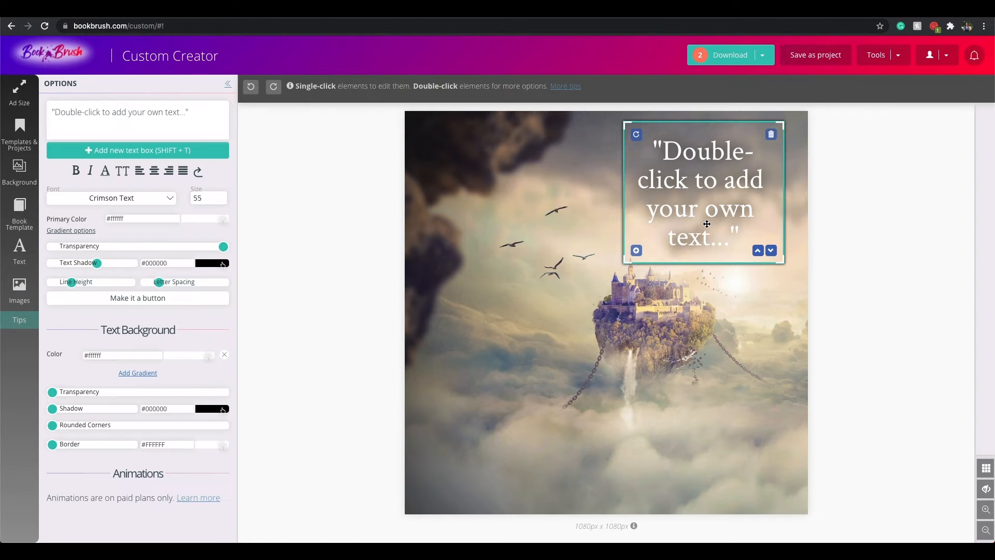
{"action": "left_click_drag", "start_coordinate": [189, 114], "coordinate": [8, 115]}
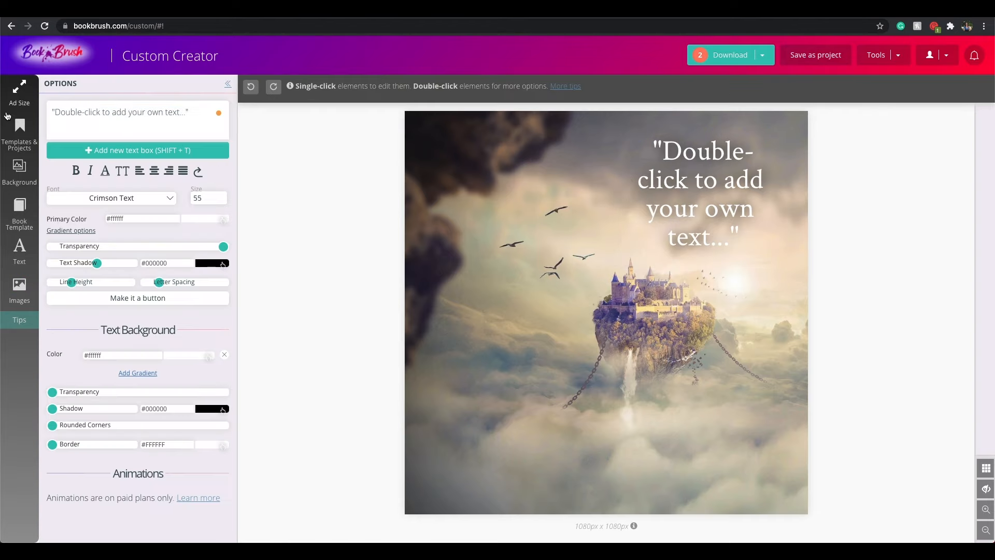
{"action": "type", "text": "\"Iris, Iris!\" called my twin sister, Fenix. I lay on the lush teal glass as the blood moon passed through the fluffy cotton candy clouds. I loved my home, when I was left alone to enjoy it."}
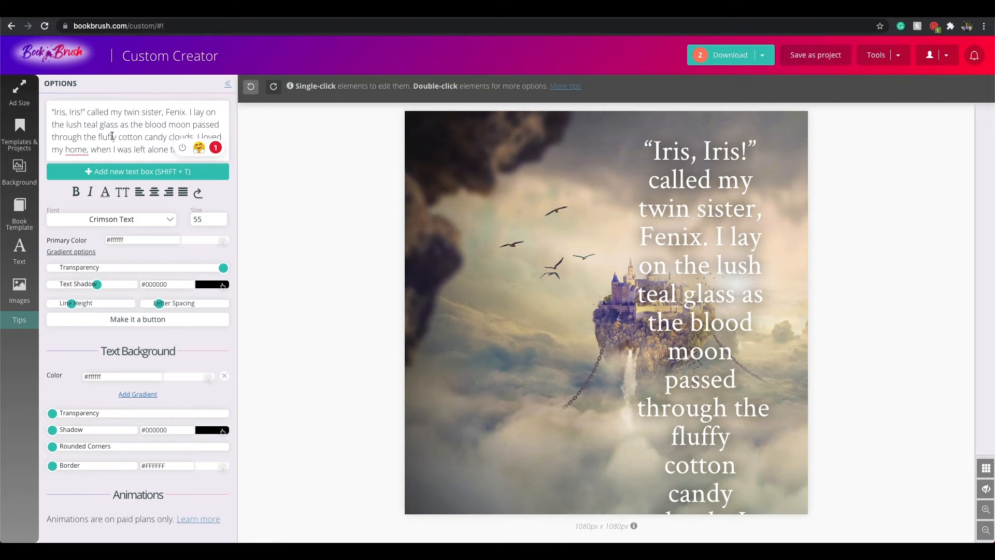
Reduce the quote's font size to 37 and move the text to the lower left of the image, beside the castle
{"action": "left_click", "coordinate": [690, 212]}
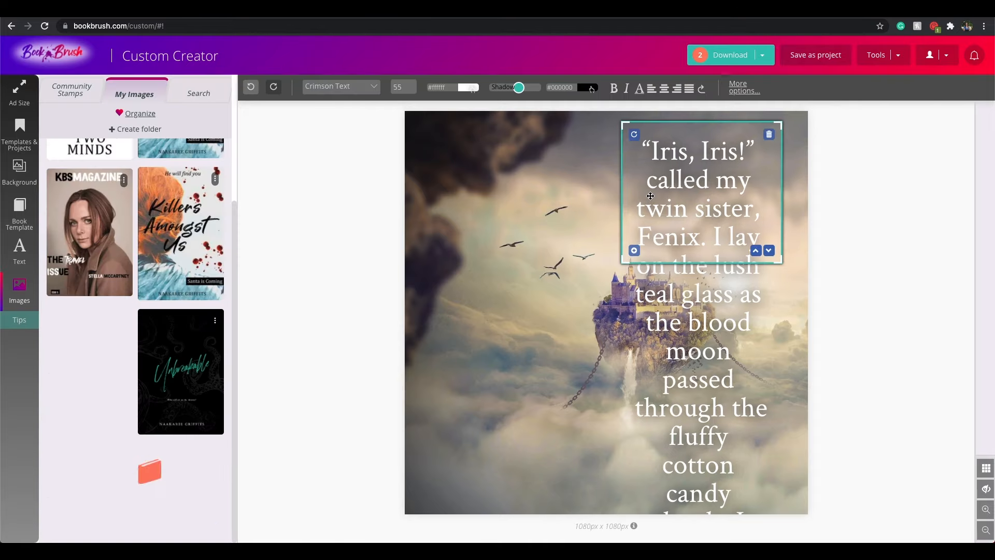
{"action": "left_click", "coordinate": [412, 91]}
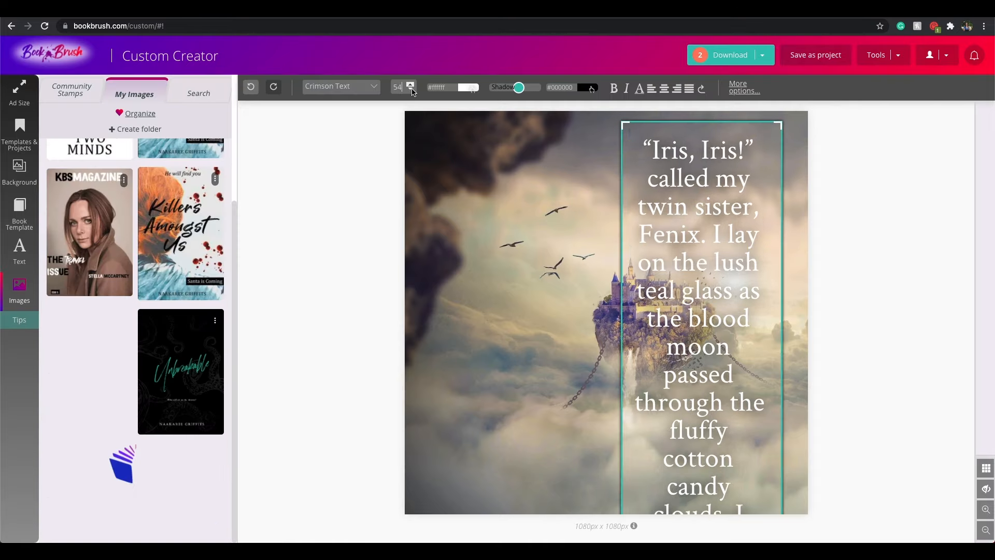
{"action": "left_click", "coordinate": [412, 90]}
{"action": "left_click_drag", "start_coordinate": [733, 217], "coordinate": [528, 362]}
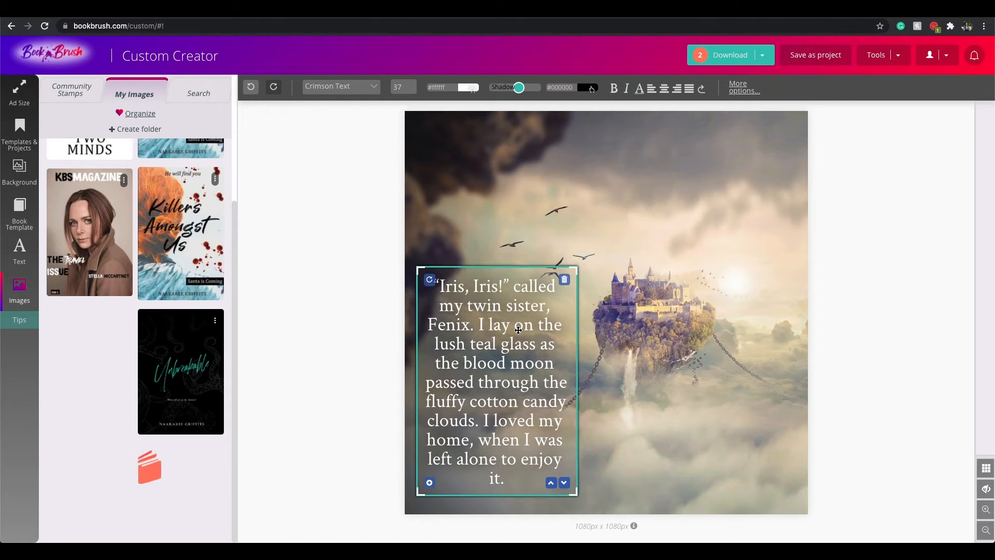
Set the quote's text color to pale pink #f7dede and its shadow color to #ce7878
{"action": "left_click", "coordinate": [468, 88]}
{"action": "left_click", "coordinate": [471, 94]}
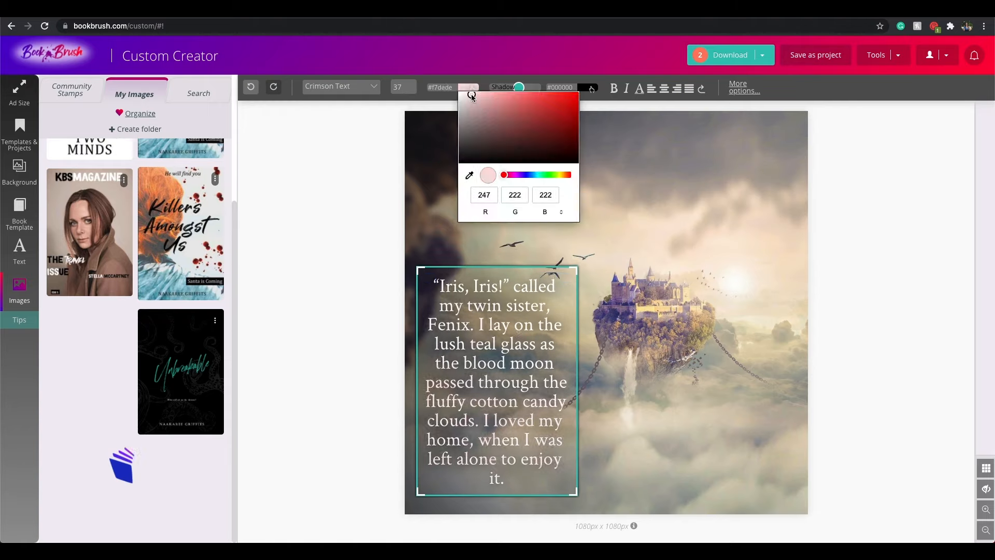
{"action": "left_click", "coordinate": [589, 89]}
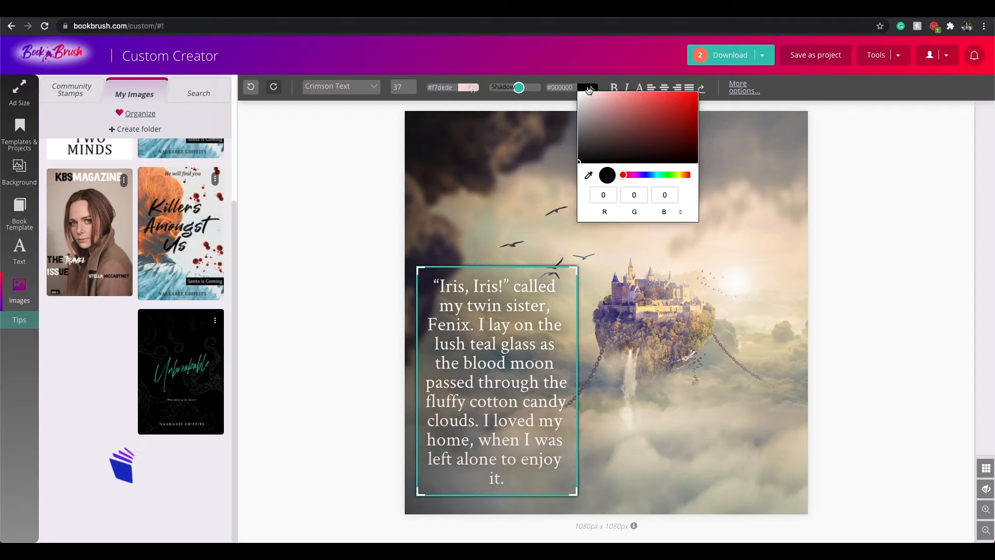
{"action": "left_click", "coordinate": [630, 109]}
Recolor the quote with the primary color #ff9999 and the gradient color #ffffff, and deselect the text
{"action": "left_click", "coordinate": [469, 87]}
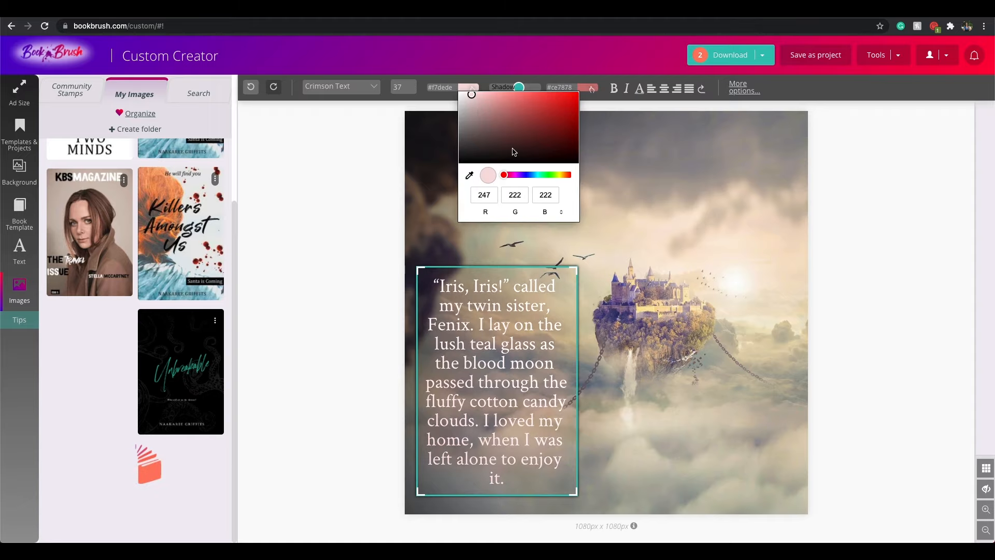
{"action": "left_click", "coordinate": [510, 154]}
{"action": "left_click", "coordinate": [492, 98]}
{"action": "left_click", "coordinate": [348, 269]}
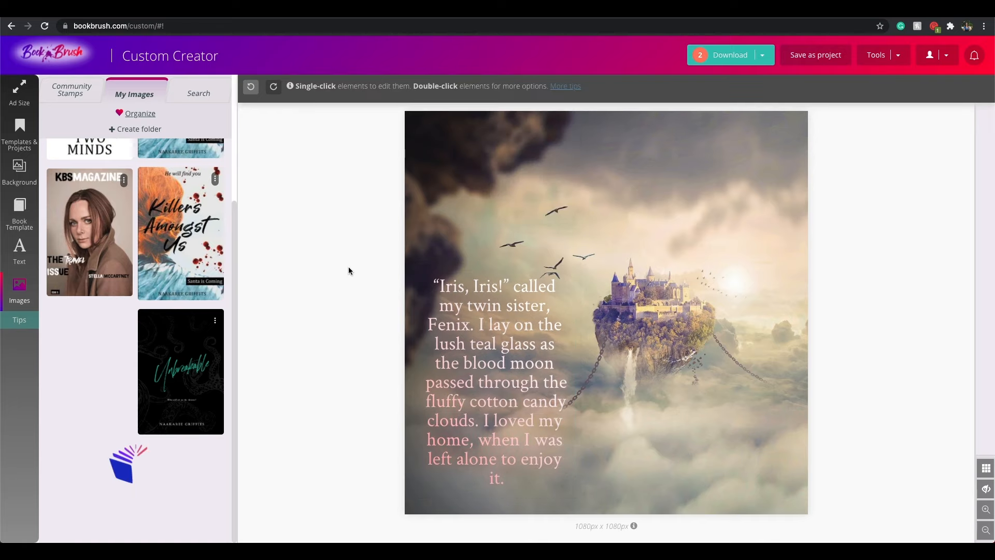
{"action": "left_click", "coordinate": [549, 354]}
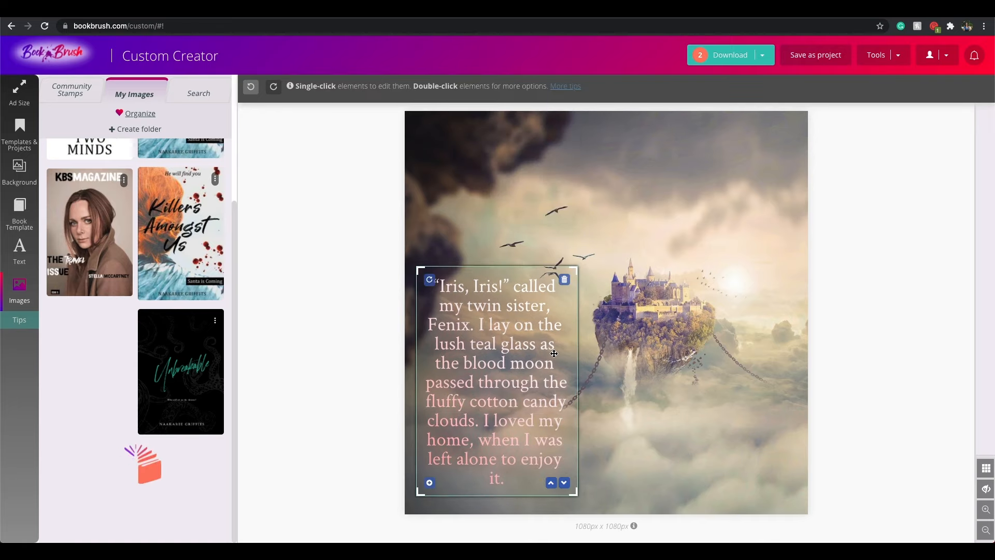
{"action": "double_click", "coordinate": [553, 360]}
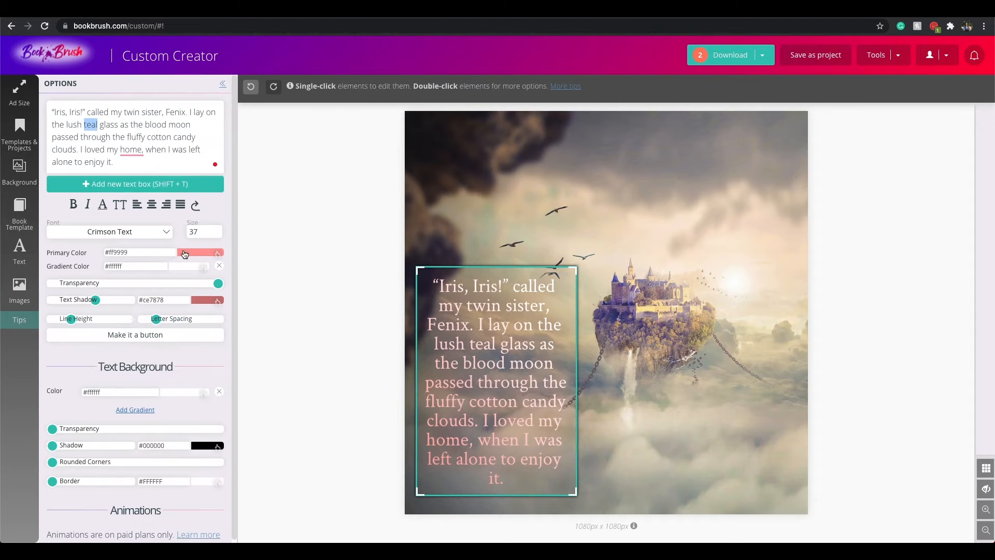
{"action": "left_click", "coordinate": [301, 281]}
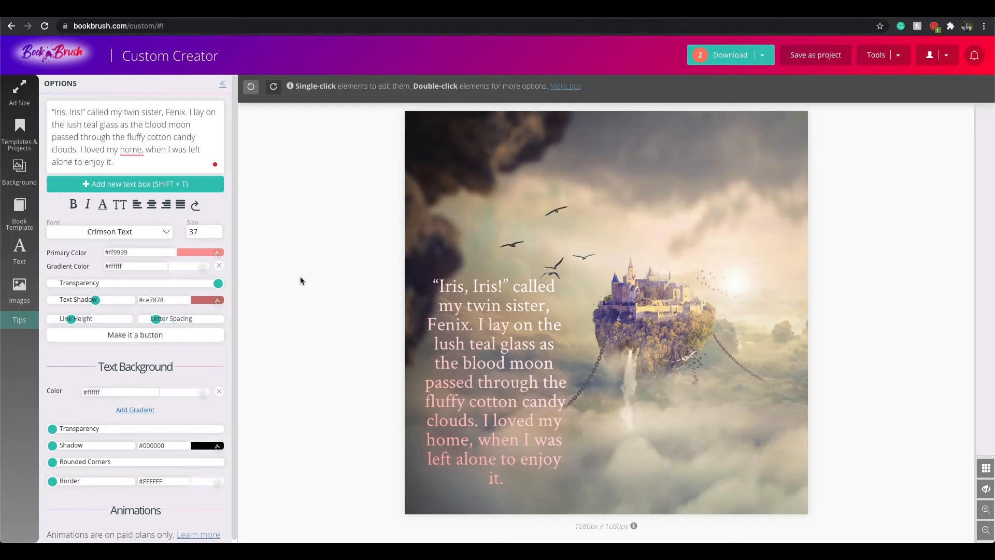
{"action": "left_click", "coordinate": [694, 128]}
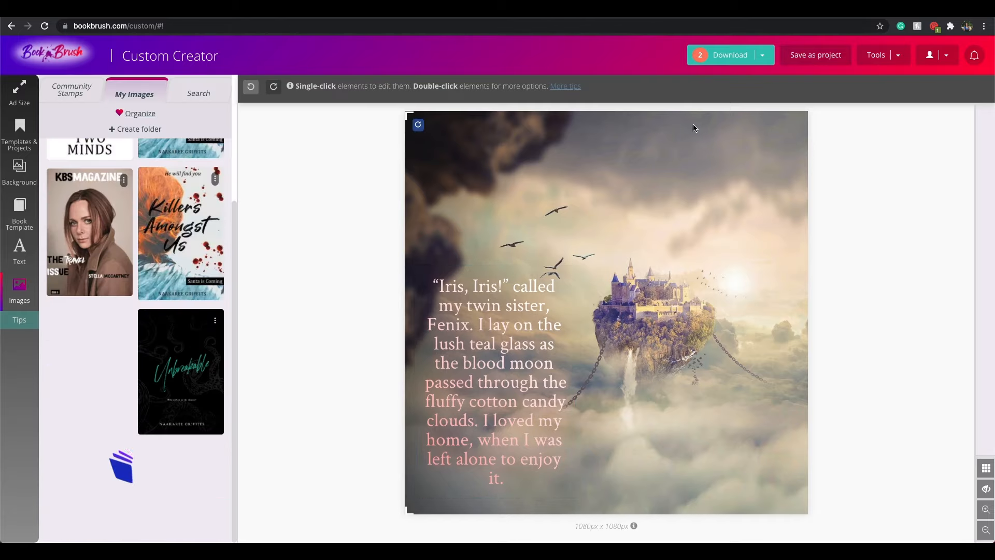
{"action": "left_click", "coordinate": [740, 56]}
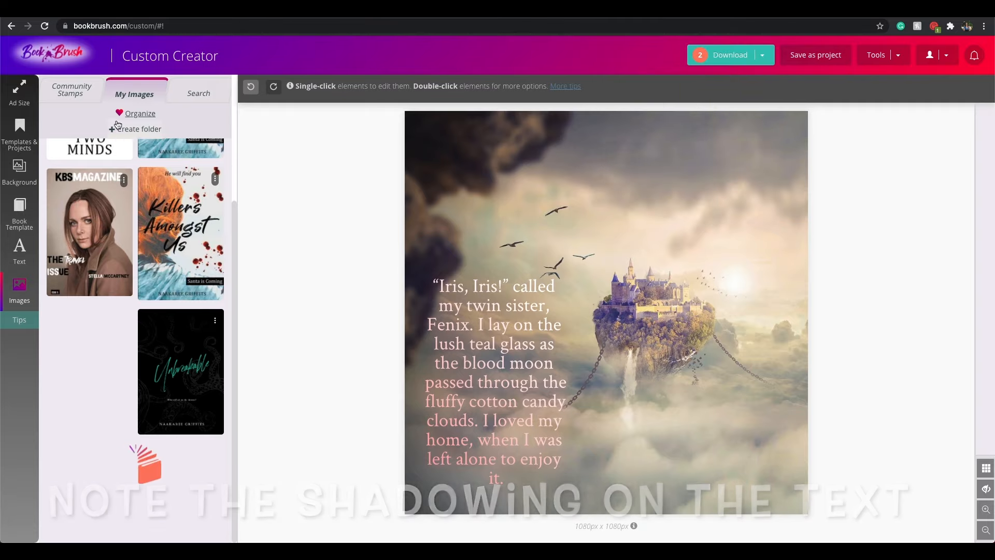
Browse the community stamps, loading more through the retailer and social logos, as far as the black brush stroke
{"action": "left_click", "coordinate": [71, 90]}
{"action": "scroll", "coordinate": [185, 154], "scroll_direction": "down", "scroll_amount": 15}
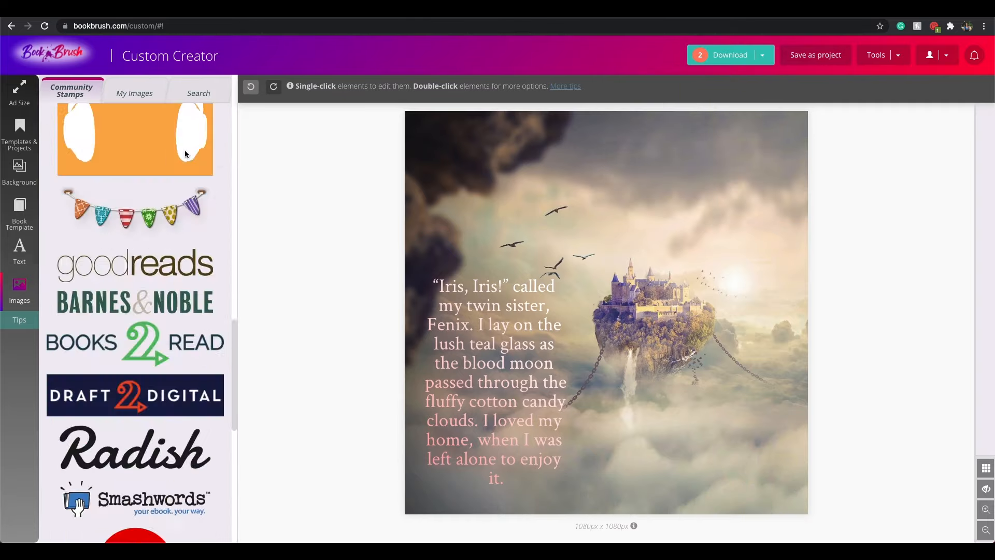
{"action": "left_click", "coordinate": [130, 481]}
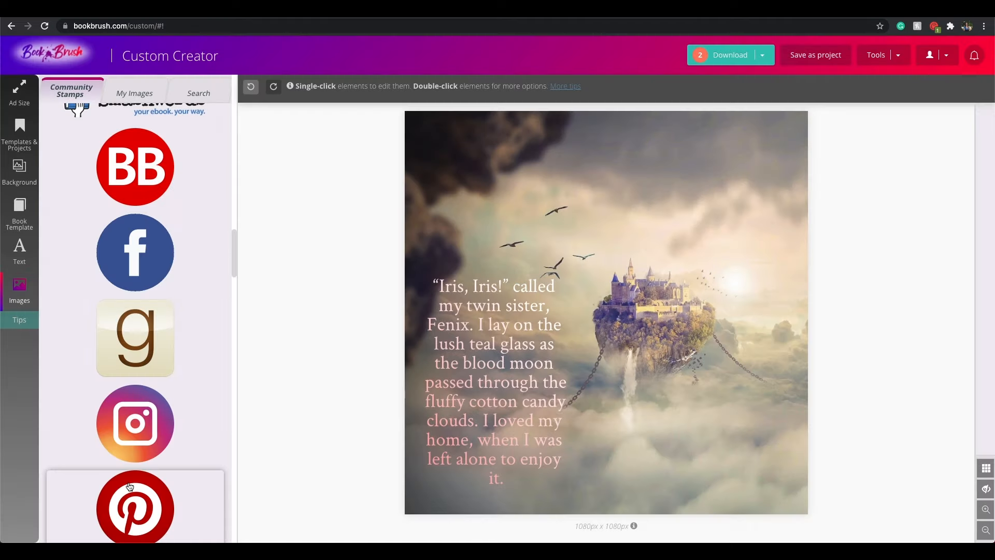
{"action": "scroll", "coordinate": [135, 482], "scroll_direction": "down", "scroll_amount": 20}
{"action": "scroll", "coordinate": [138, 486], "scroll_direction": "down", "scroll_amount": 5}
{"action": "left_click", "coordinate": [134, 480]}
{"action": "scroll", "coordinate": [150, 482], "scroll_direction": "down", "scroll_amount": 15}
{"action": "scroll", "coordinate": [152, 481], "scroll_direction": "down", "scroll_amount": 15}
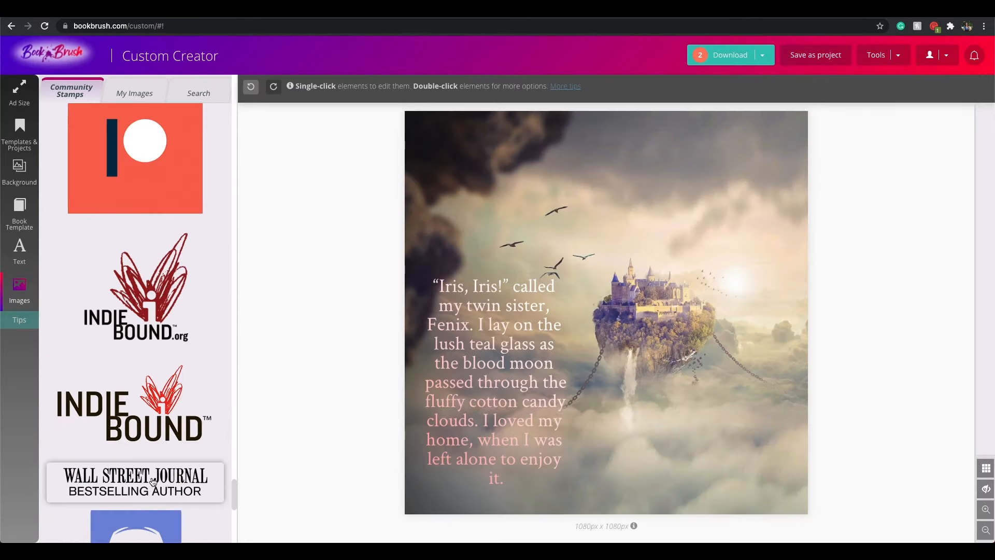
{"action": "left_click", "coordinate": [153, 479]}
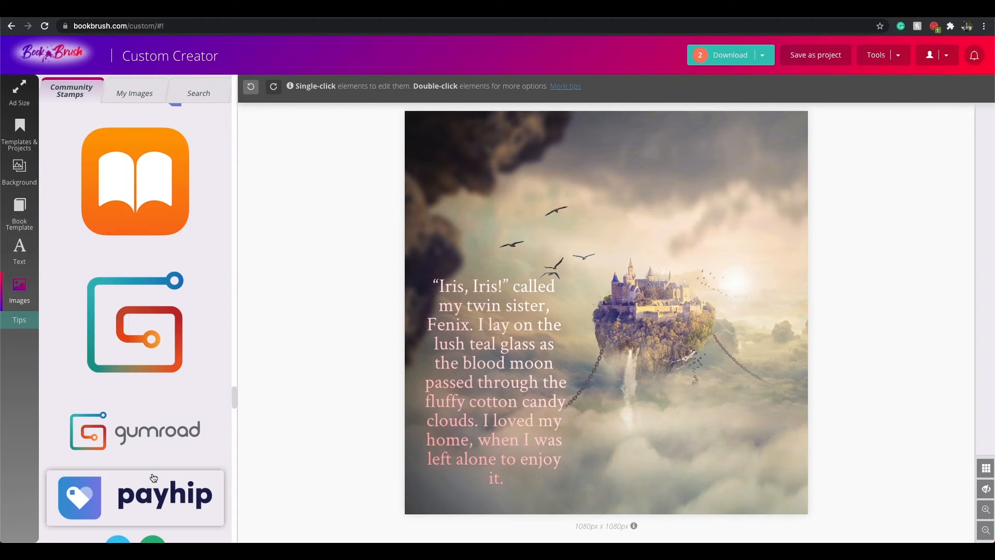
{"action": "scroll", "coordinate": [152, 476], "scroll_direction": "down", "scroll_amount": 15}
{"action": "scroll", "coordinate": [153, 474], "scroll_direction": "down", "scroll_amount": 1}
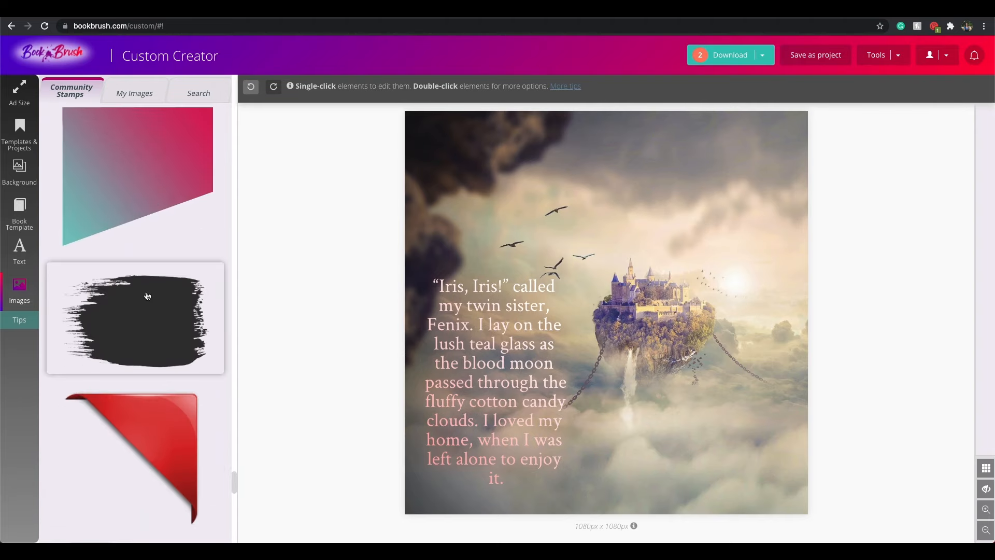